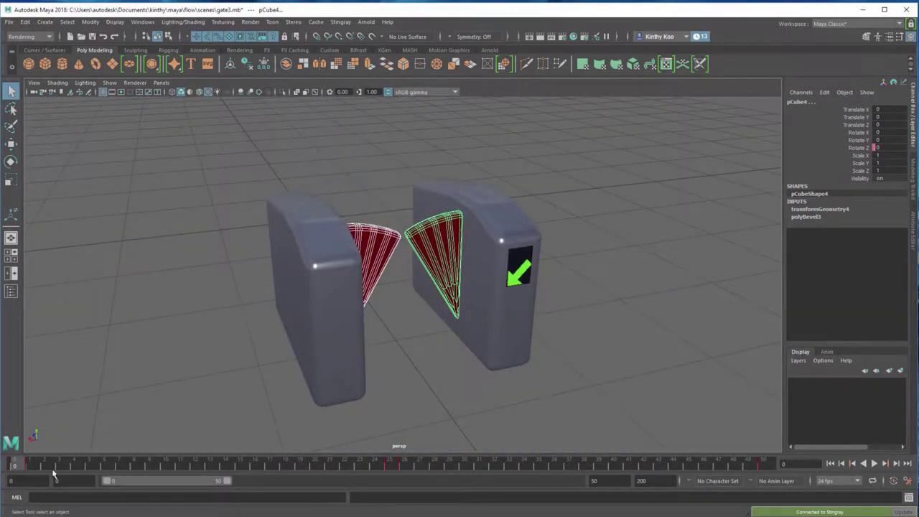
- Play back the flap open/close animation in Maya, orbit the gate, then switch to Stingray
{"action": "key", "text": "alt+v"}
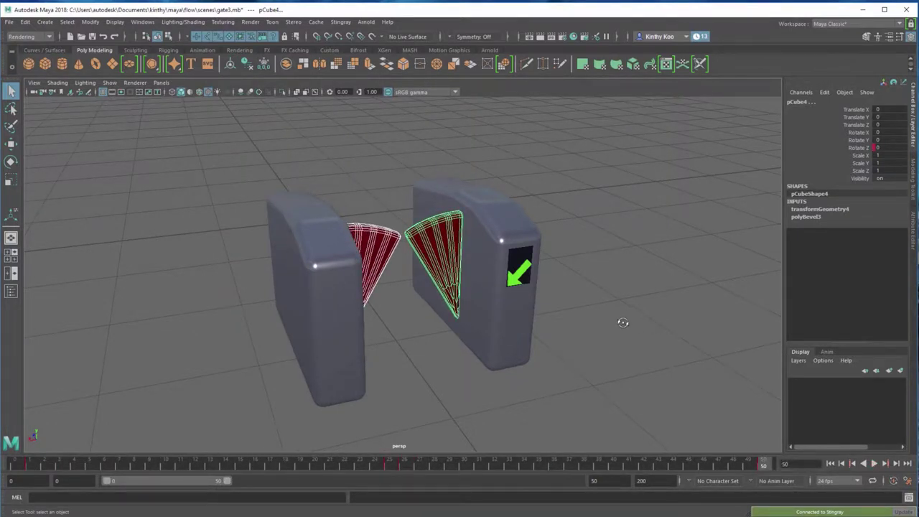
{"action": "left_click_drag", "start_coordinate": [623, 322], "coordinate": [560, 326], "text": "alt"}
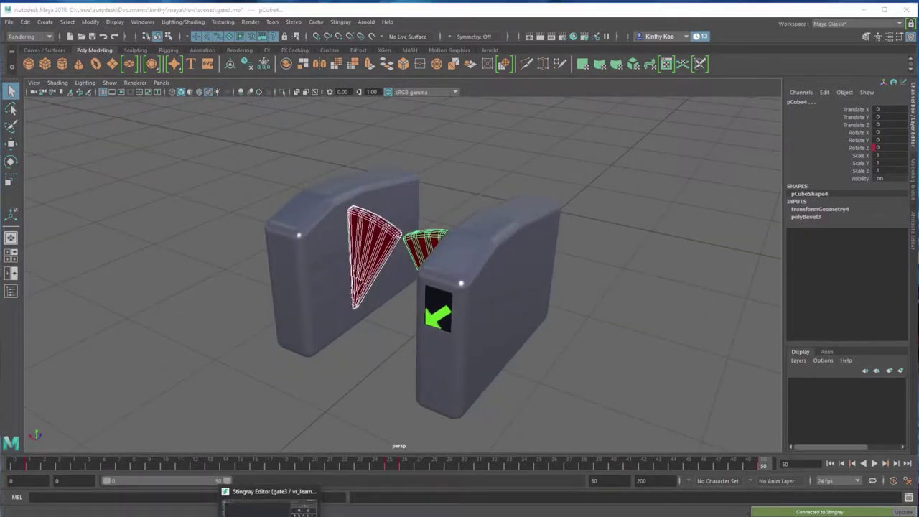
{"action": "left_click", "coordinate": [277, 502]}
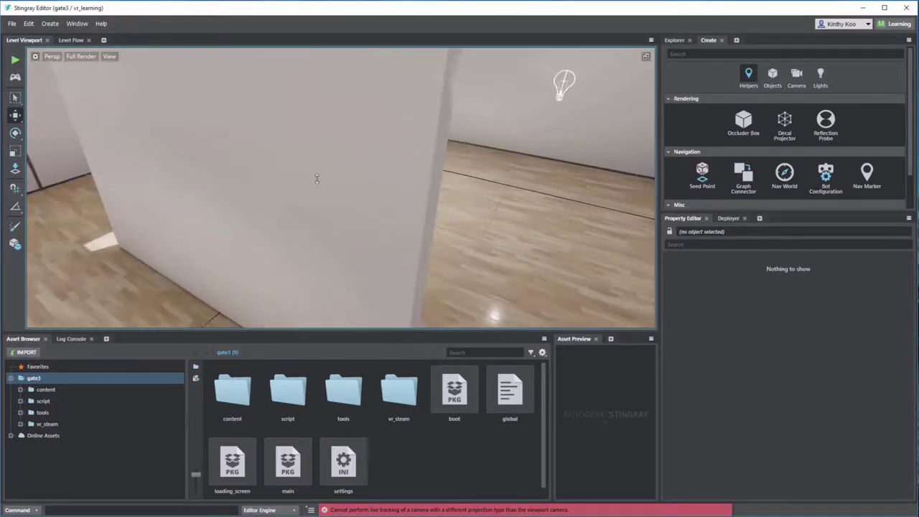
- Create a new empty untitled level
{"action": "mouse_move", "coordinate": [316, 179]}
{"action": "right_mouse_down"}
{"action": "mouse_move", "coordinate": [302, 184]}
{"action": "mouse_move", "coordinate": [92, 136]}
{"action": "mouse_move", "coordinate": [39, 71]}
{"action": "right_mouse_up"}
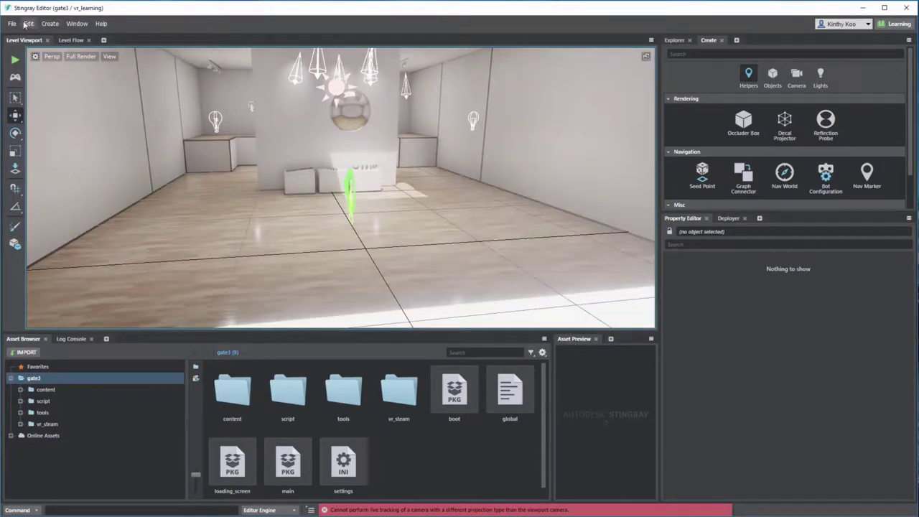
{"action": "left_click", "coordinate": [12, 24]}
{"action": "left_click", "coordinate": [17, 41]}
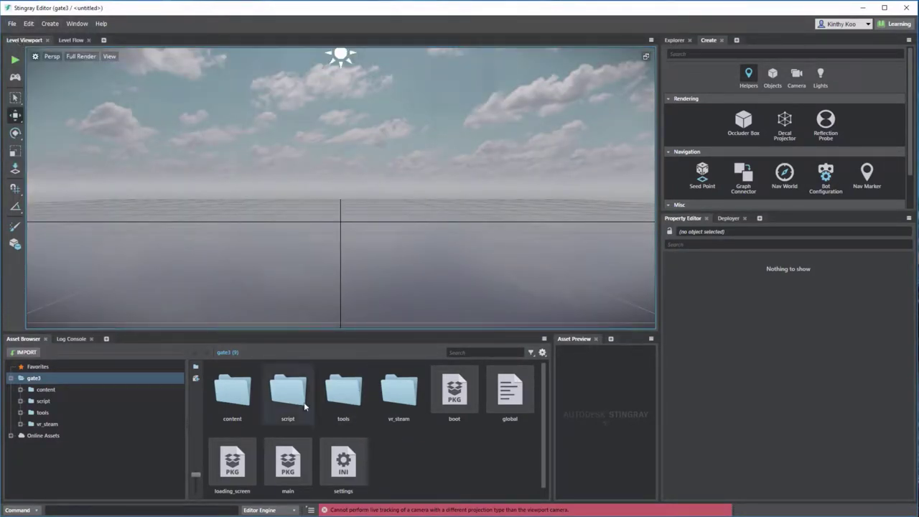
- Browse the Asset Browser to the content/models/room folder
{"action": "double_click", "coordinate": [235, 395]}
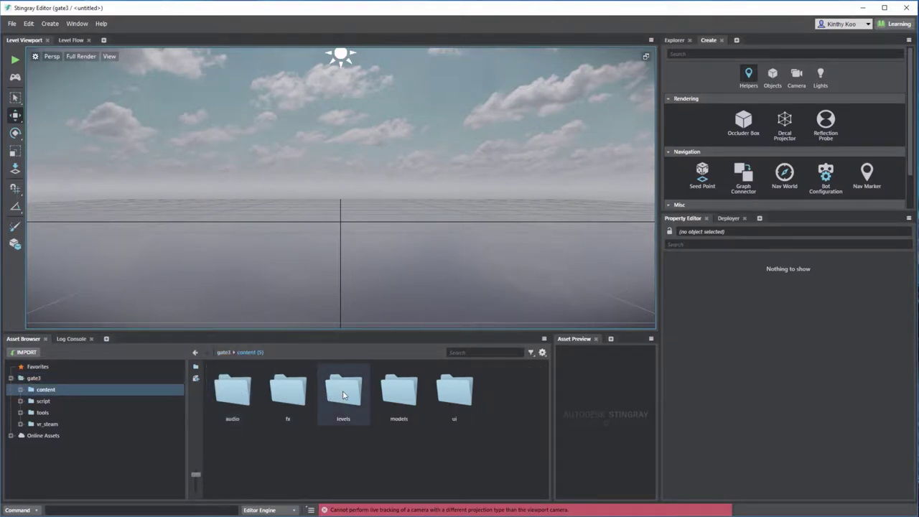
{"action": "double_click", "coordinate": [344, 395]}
{"action": "left_click", "coordinate": [245, 352]}
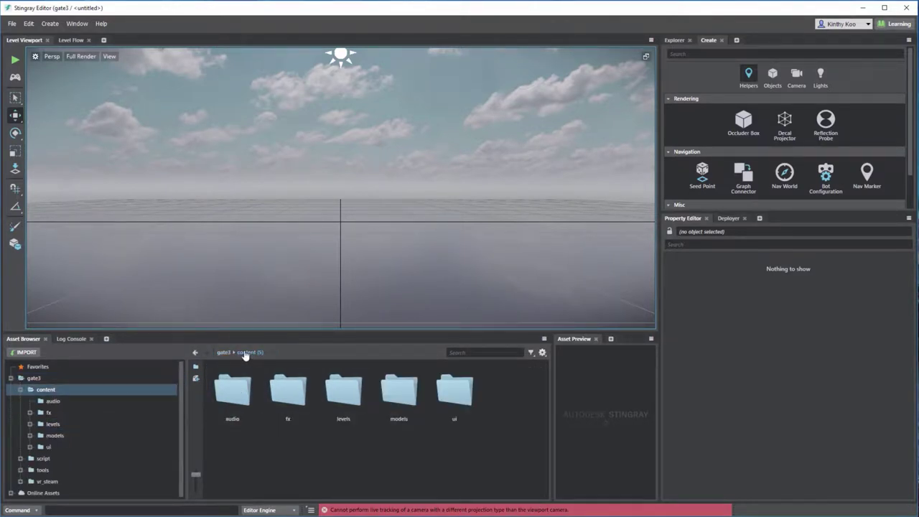
{"action": "double_click", "coordinate": [399, 392]}
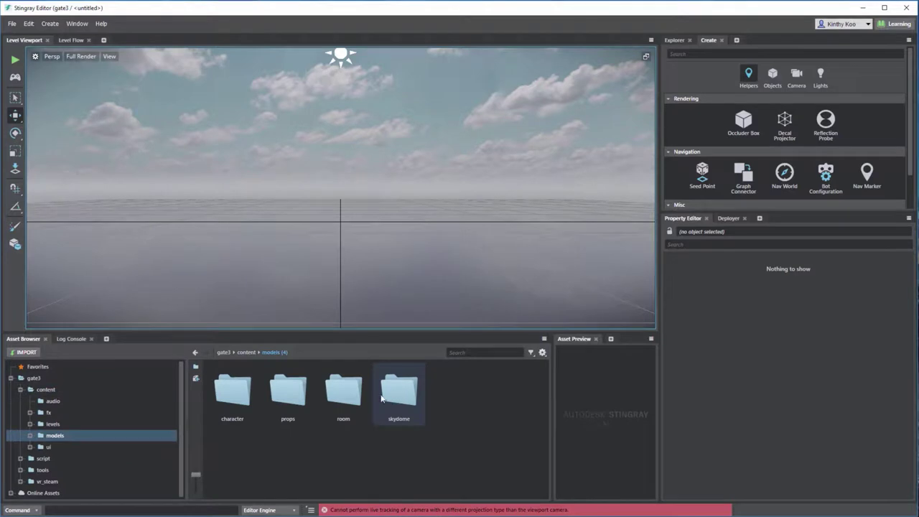
{"action": "double_click", "coordinate": [343, 393]}
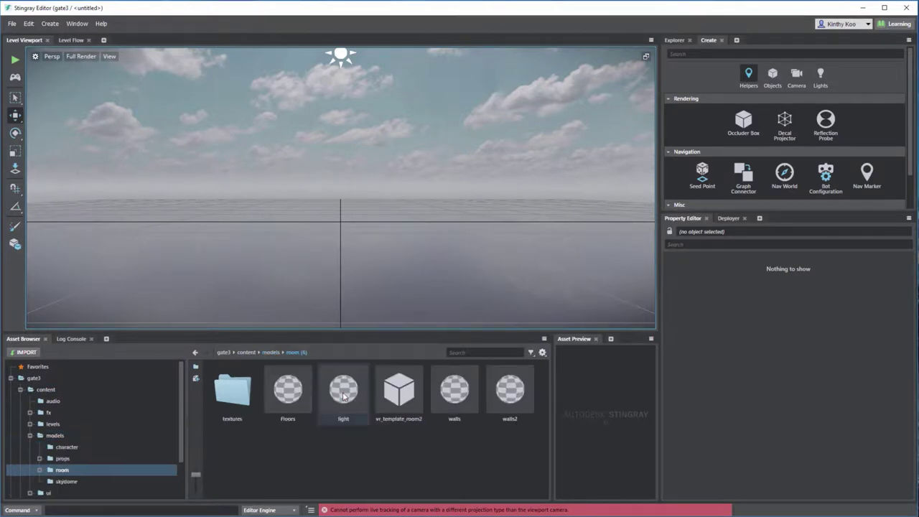
- Drag vr_template_room2 into the level and set its Translate X and Y to 0
{"action": "left_click", "coordinate": [400, 391]}
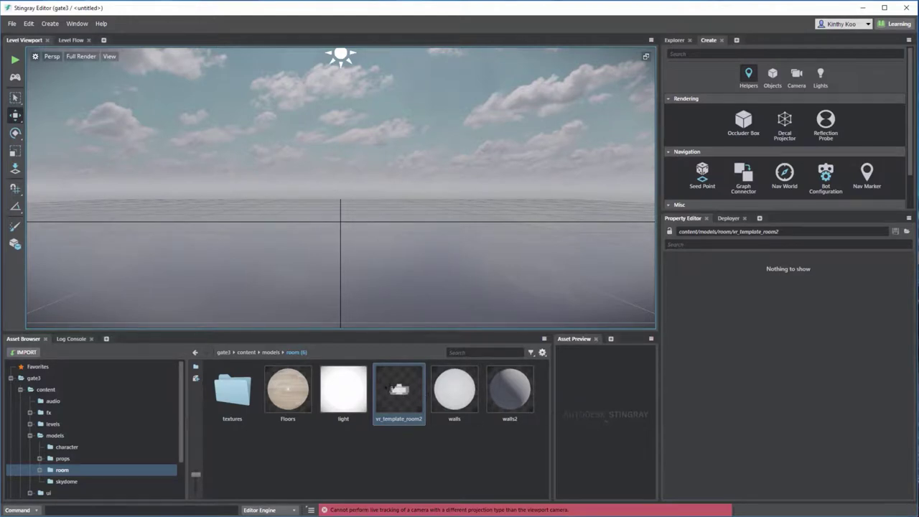
{"action": "left_click_drag", "start_coordinate": [394, 389], "coordinate": [349, 253]}
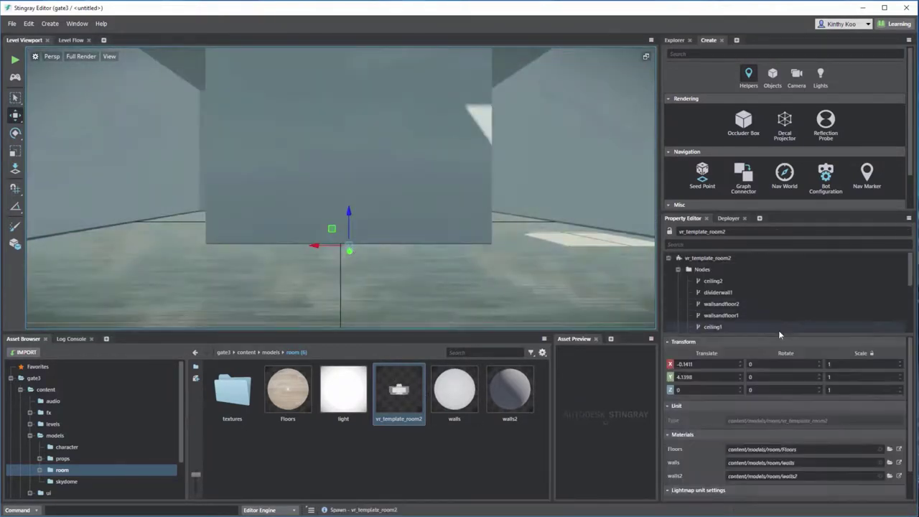
{"action": "left_click", "coordinate": [708, 364]}
{"action": "type", "text": "0"}
{"action": "key", "text": "Return"}
{"action": "type", "text": "0"}
{"action": "key", "text": "Return"}
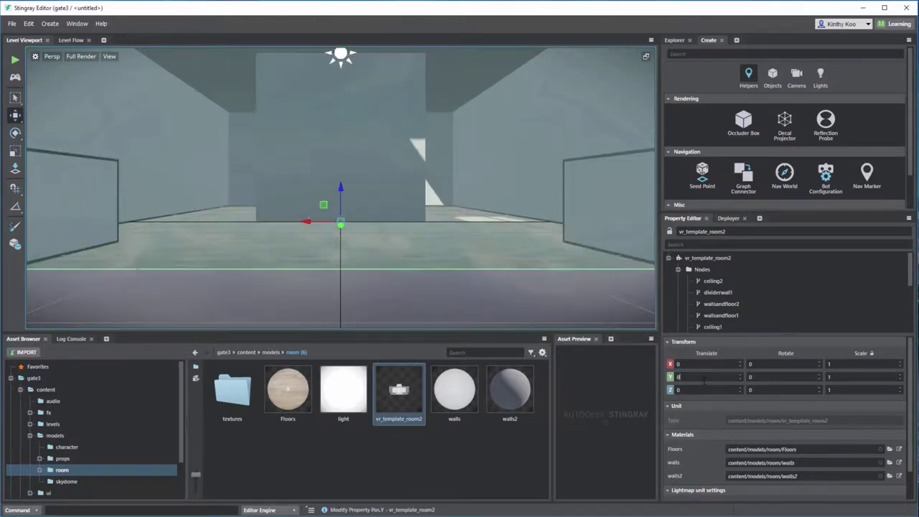
{"action": "left_click_drag", "start_coordinate": [477, 237], "coordinate": [445, 226], "text": "alt"}
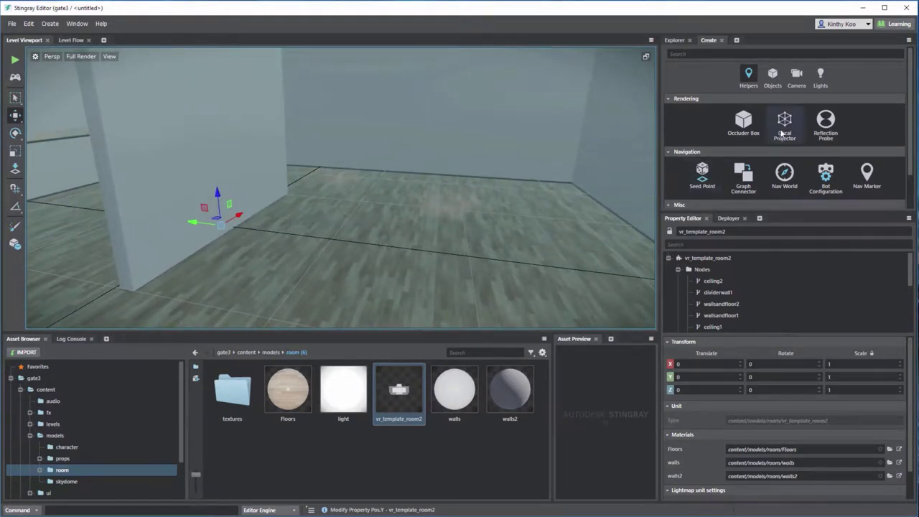
{"action": "scroll", "coordinate": [786, 164], "scroll_direction": "down", "scroll_amount": 1}
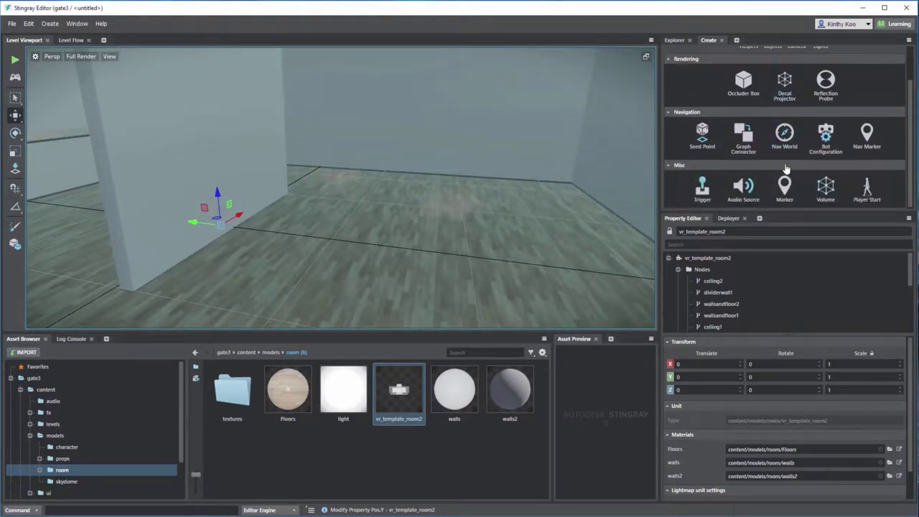
- Place a Player Start marker in the room
{"action": "left_click", "coordinate": [867, 189]}
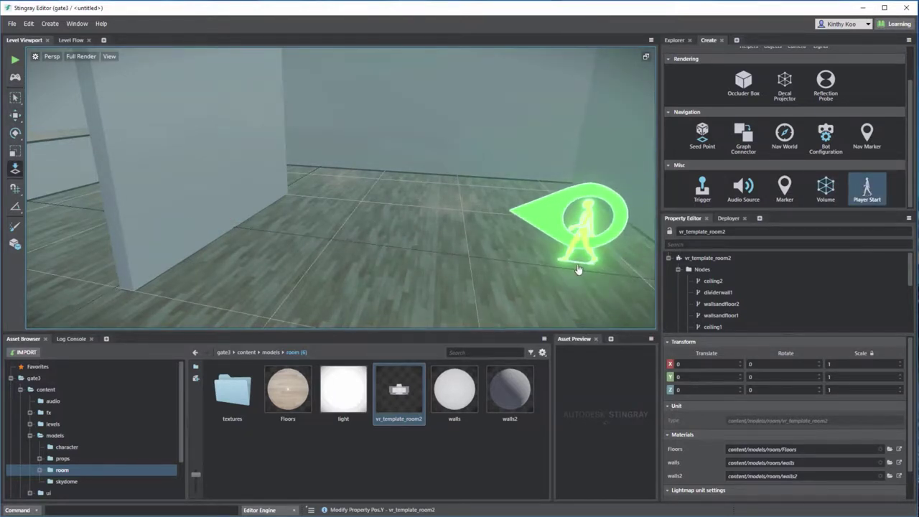
{"action": "scroll", "coordinate": [579, 268], "scroll_direction": "up", "scroll_amount": 2}
{"action": "left_click", "coordinate": [627, 294]}
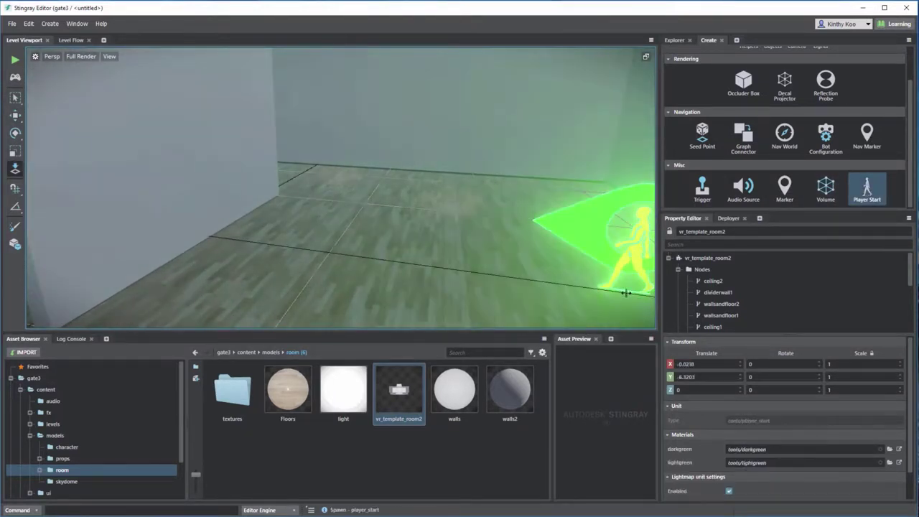
{"action": "key", "text": "Escape"}
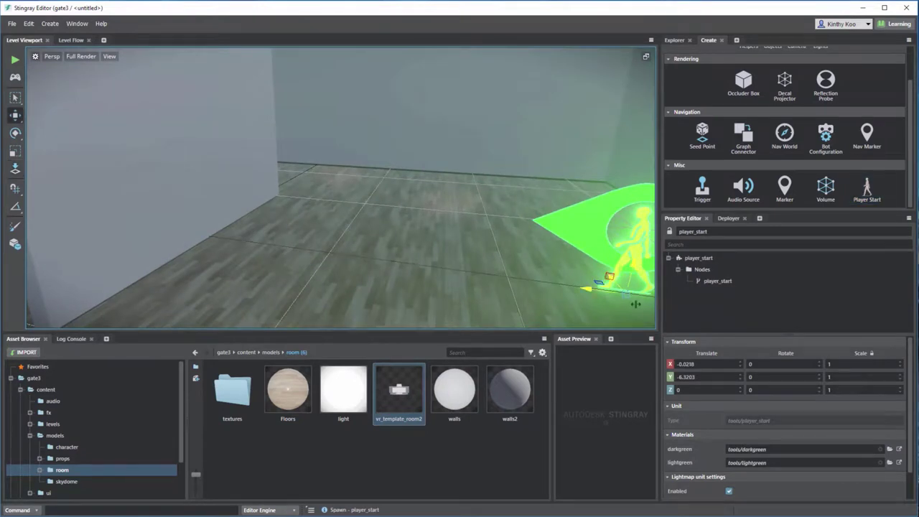
- Move the player start to Translate X 0, Y -7.5
{"action": "left_click", "coordinate": [708, 364]}
{"action": "type", "text": "0"}
{"action": "key", "text": "Return"}
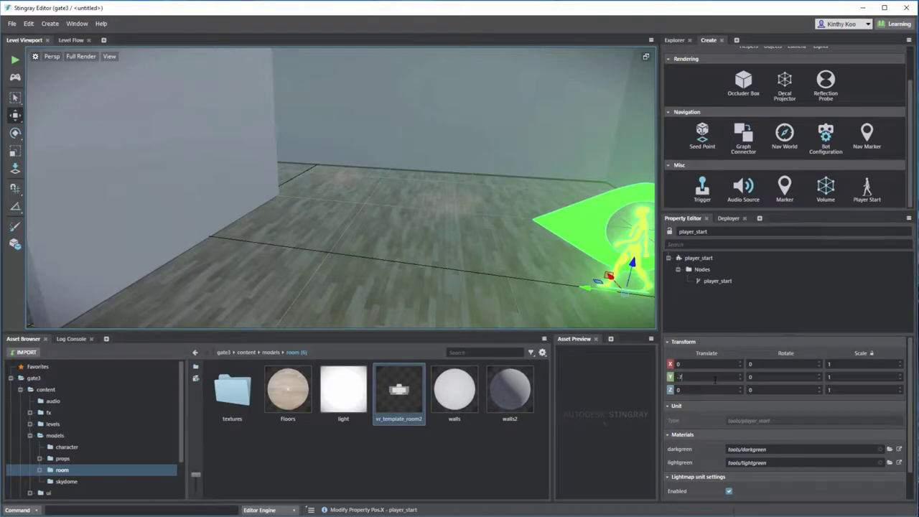
{"action": "left_click", "coordinate": [715, 380]}
{"action": "type", "text": "-7.5"}
{"action": "key", "text": "Return"}
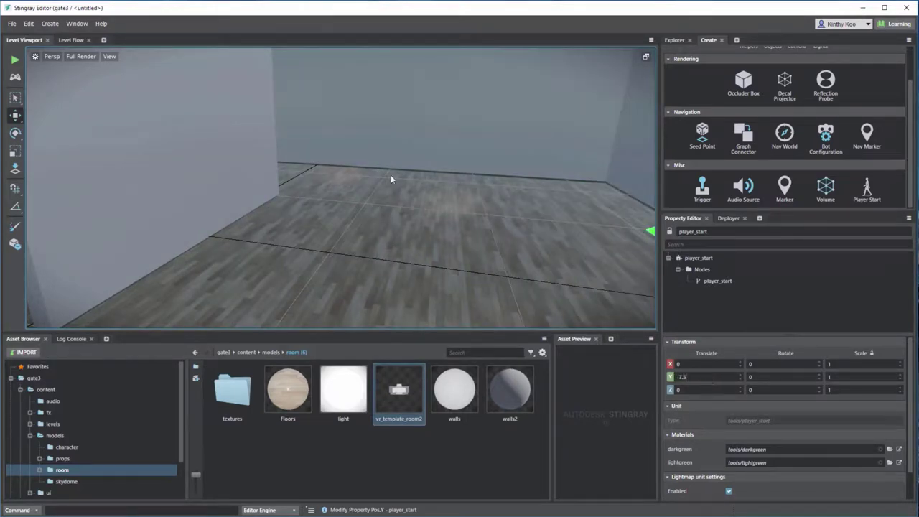
{"action": "left_click_drag", "start_coordinate": [559, 215], "coordinate": [481, 176], "text": "alt"}
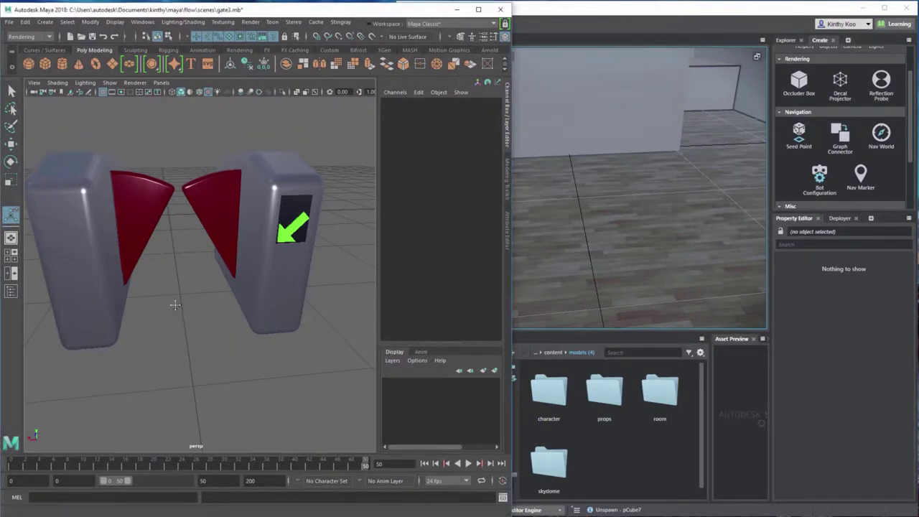
- Zoom in on the turnstile and select both turnstile body meshes
{"action": "right_click_drag", "start_coordinate": [175, 303], "coordinate": [186, 318], "text": "alt"}
{"action": "left_click", "coordinate": [311, 302]}
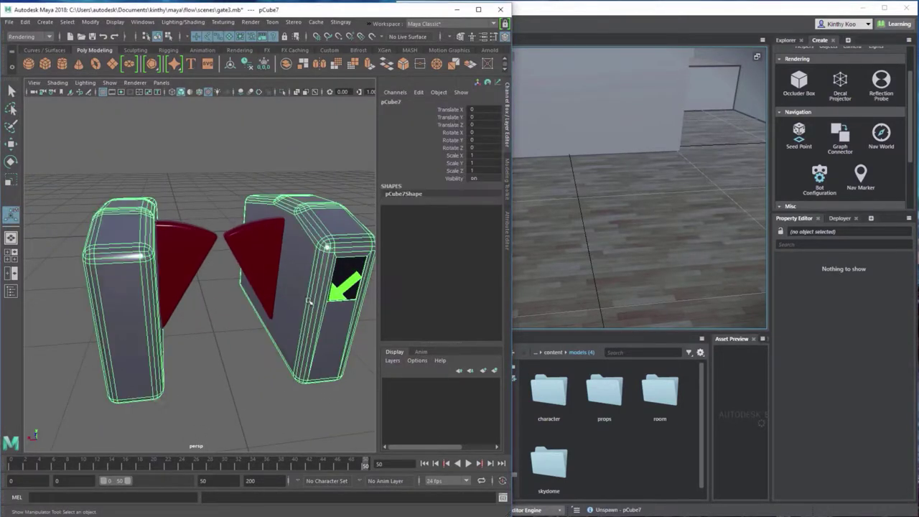
- Connect Maya to Stingray and enable Live Camera Tracking
{"action": "left_click", "coordinate": [345, 24]}
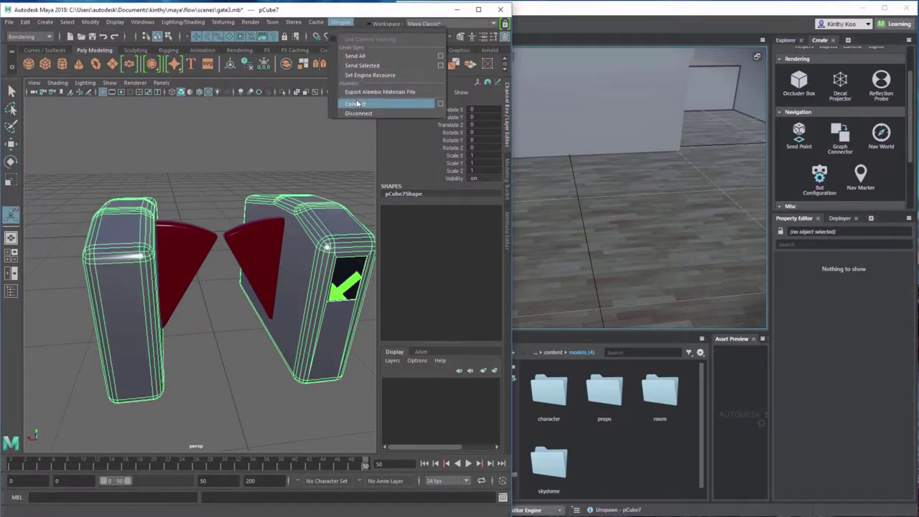
{"action": "left_click", "coordinate": [358, 103]}
{"action": "key", "text": "f"}
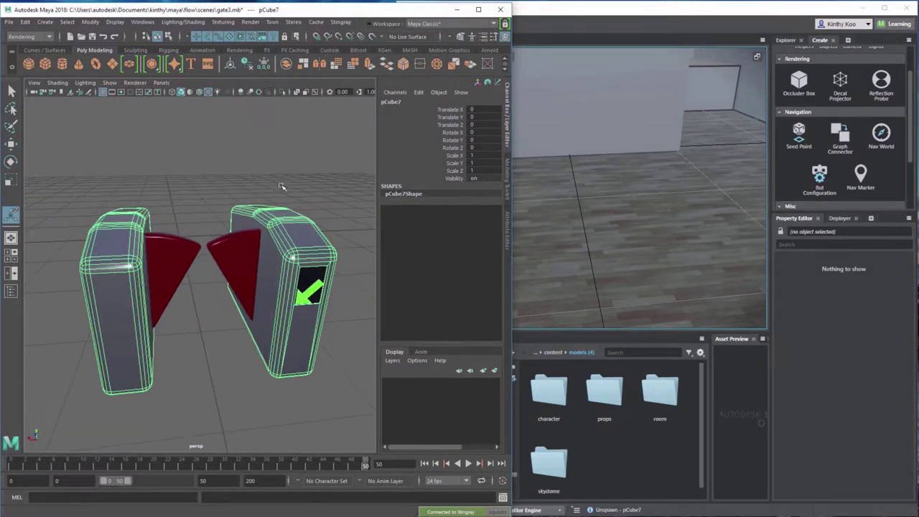
{"action": "left_click_drag", "start_coordinate": [292, 207], "coordinate": [266, 209], "text": "alt"}
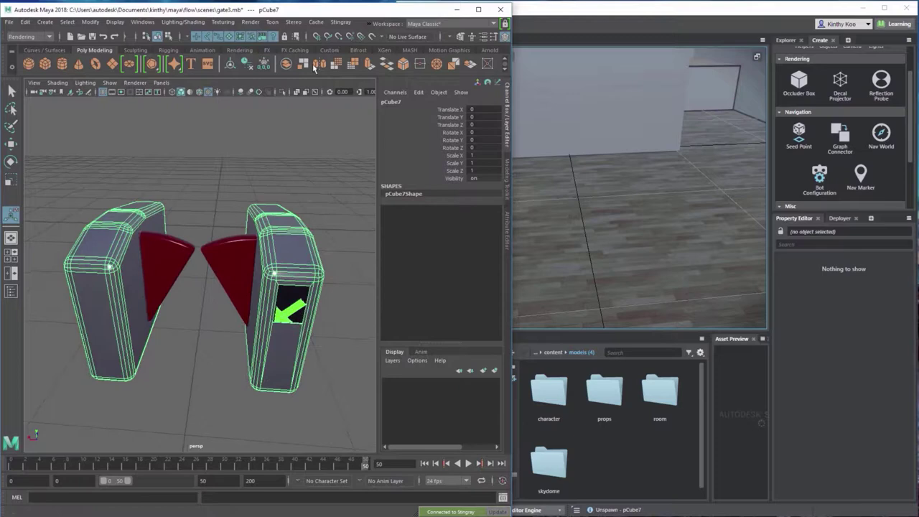
{"action": "left_click", "coordinate": [340, 23]}
{"action": "left_click", "coordinate": [367, 38]}
{"action": "left_click_drag", "start_coordinate": [318, 137], "coordinate": [298, 151], "text": "alt"}
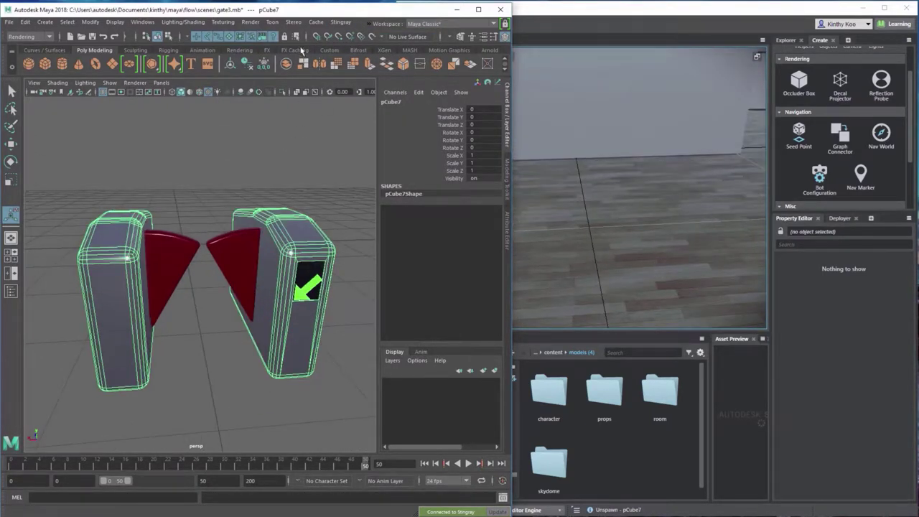
- Send the selected turnstile bodies to the Stingray level
{"action": "left_click", "coordinate": [339, 23]}
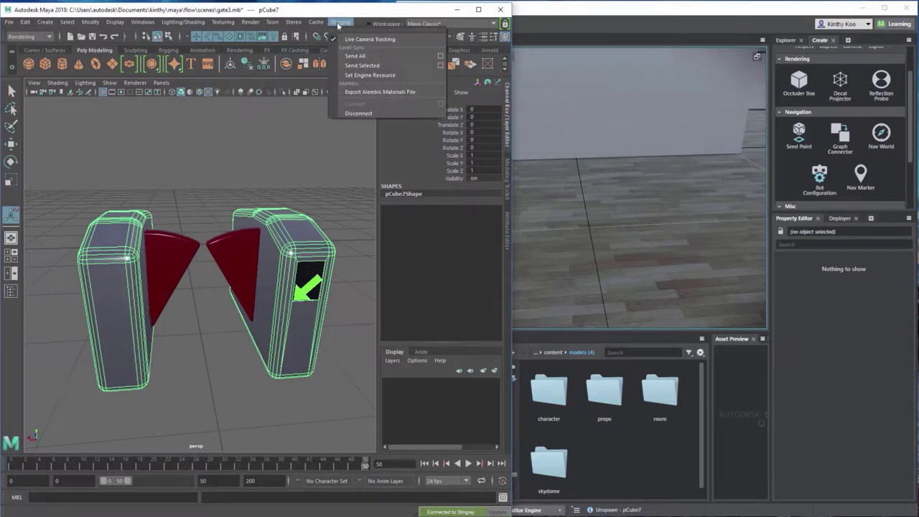
{"action": "left_click", "coordinate": [351, 65]}
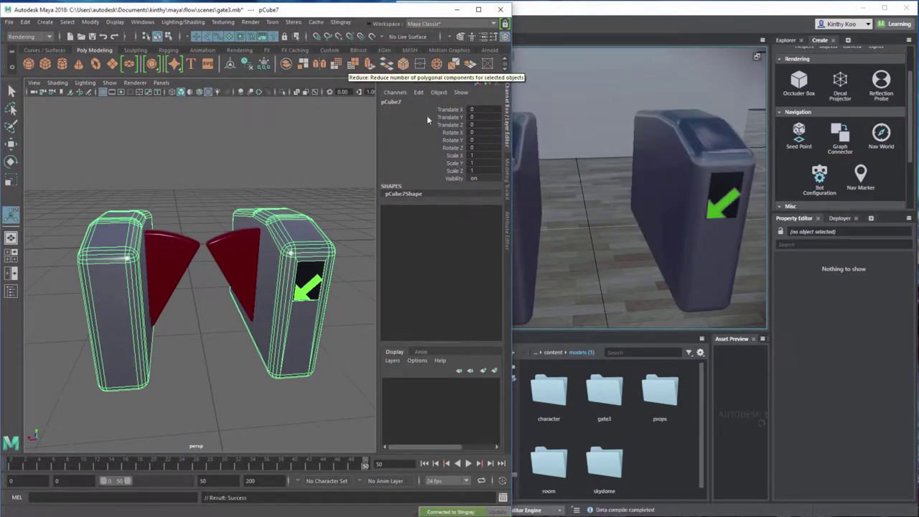
{"action": "left_click", "coordinate": [575, 233]}
{"action": "left_click_drag", "start_coordinate": [575, 233], "coordinate": [483, 206], "text": "alt"}
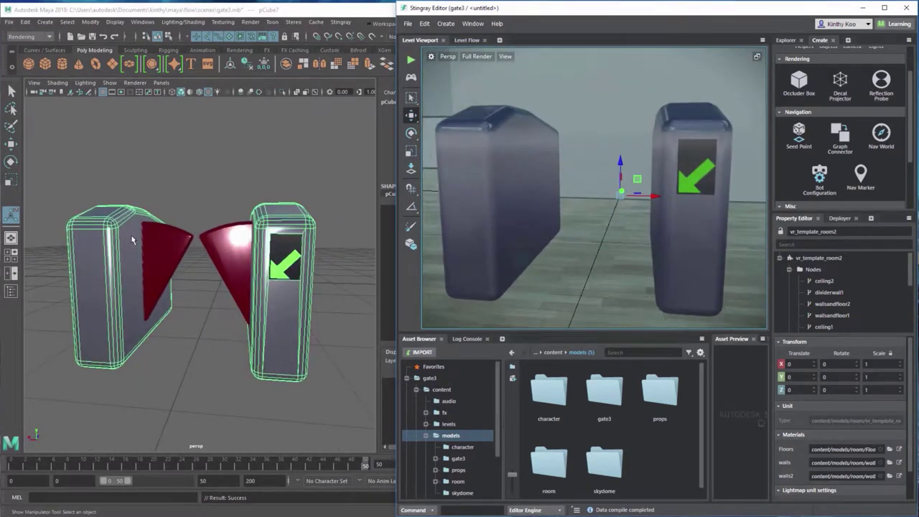
- Select the left and right red flap meshes
{"action": "left_click", "coordinate": [167, 244]}
{"action": "left_click", "coordinate": [219, 247], "text": "shift"}
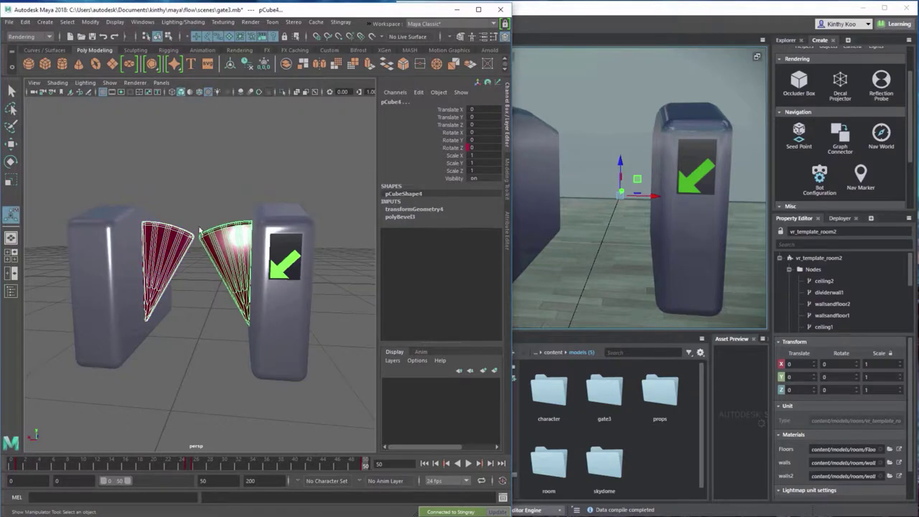
{"action": "left_click", "coordinate": [9, 22]}
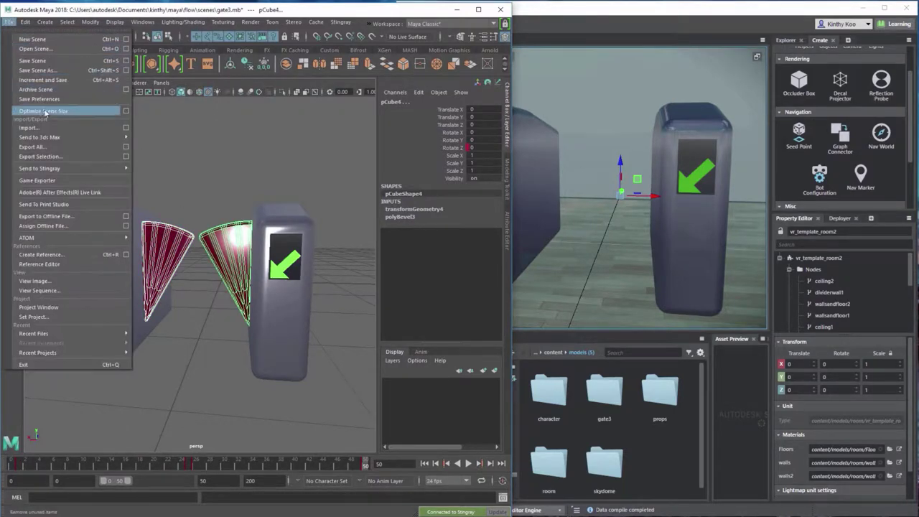
- Export the door model to FBX with the Game Exporter, overwriting the existing file
{"action": "left_click", "coordinate": [74, 181]}
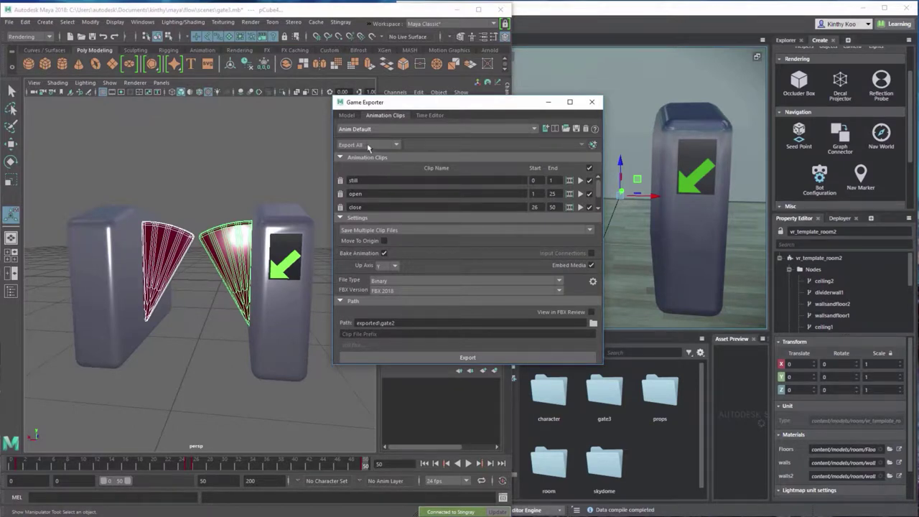
{"action": "left_click", "coordinate": [346, 115]}
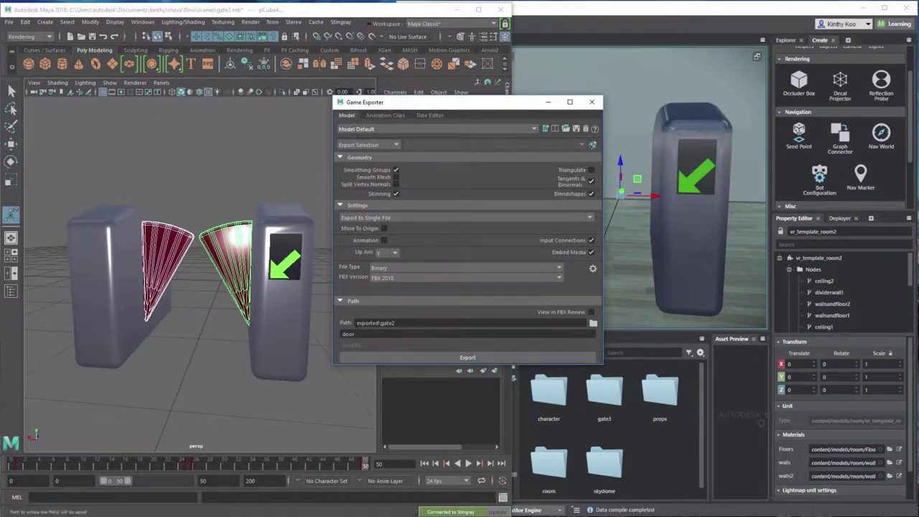
{"action": "left_click", "coordinate": [421, 357]}
{"action": "left_click", "coordinate": [447, 247]}
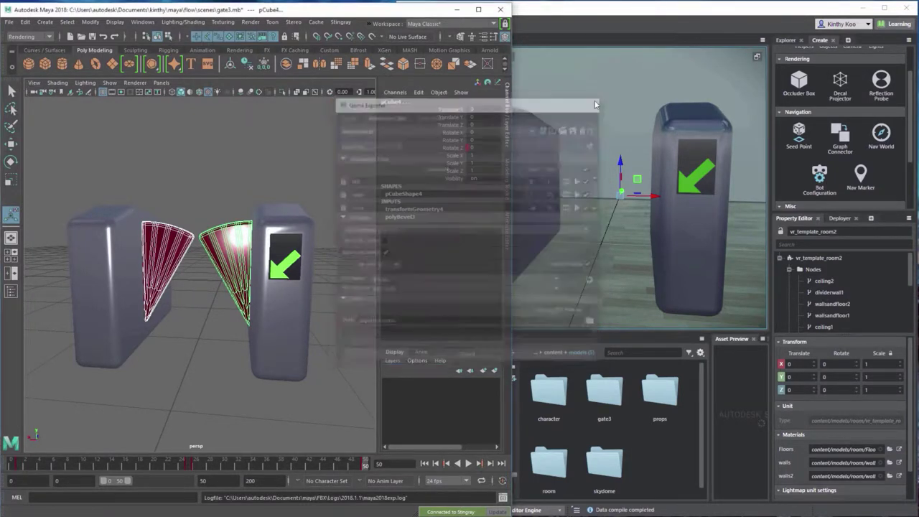
- Replay the flap animation, export the still, open and close clips, and close the exporter
{"action": "left_click", "coordinate": [11, 467]}
{"action": "key", "text": "alt+v"}
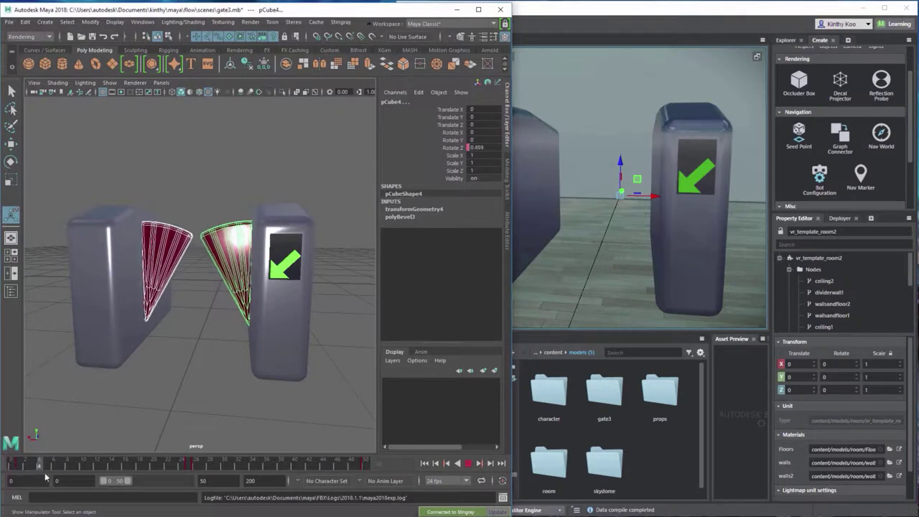
{"action": "left_click", "coordinate": [8, 24]}
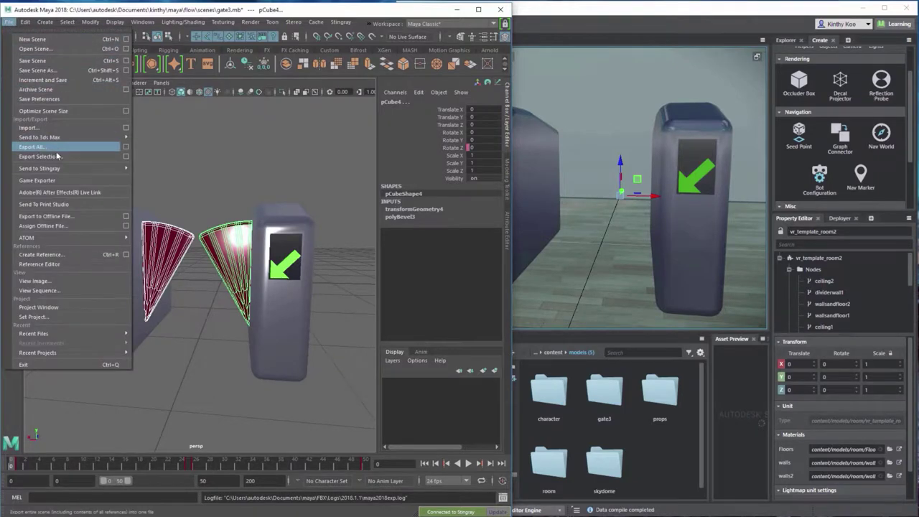
{"action": "left_click", "coordinate": [61, 182]}
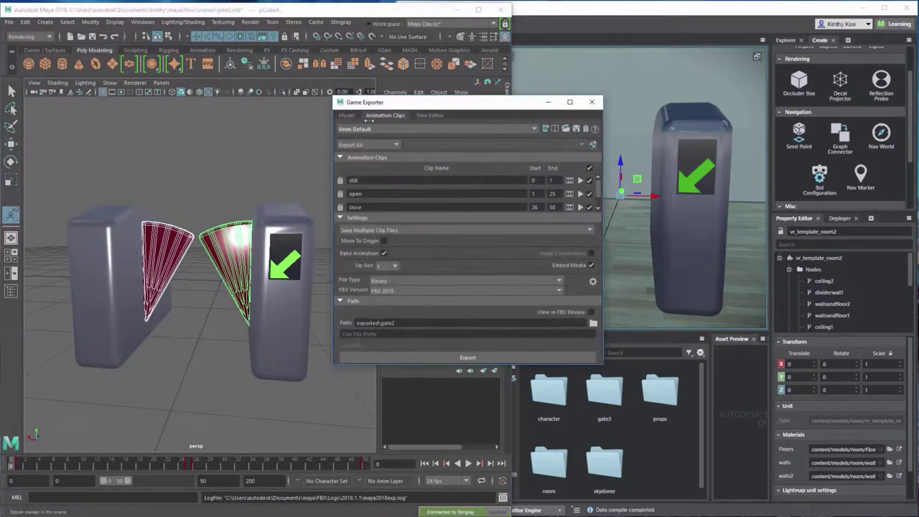
{"action": "left_click", "coordinate": [404, 357]}
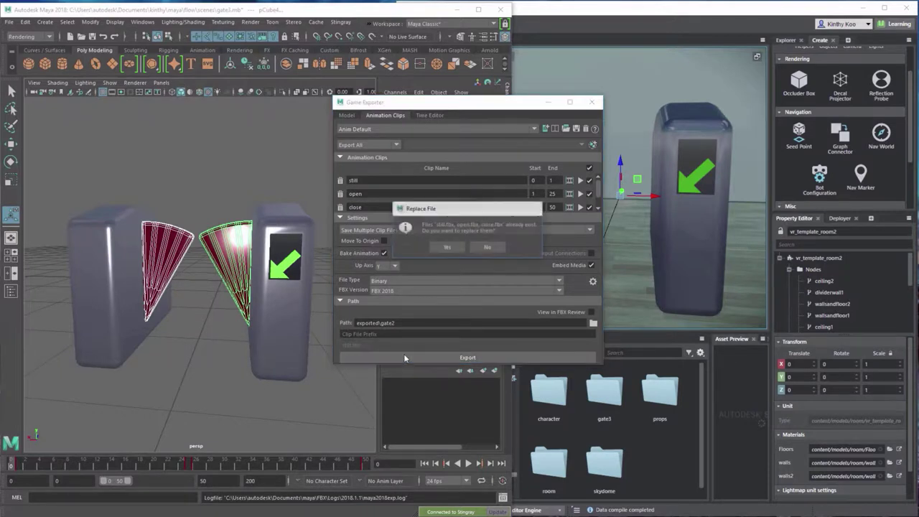
{"action": "left_click", "coordinate": [445, 248]}
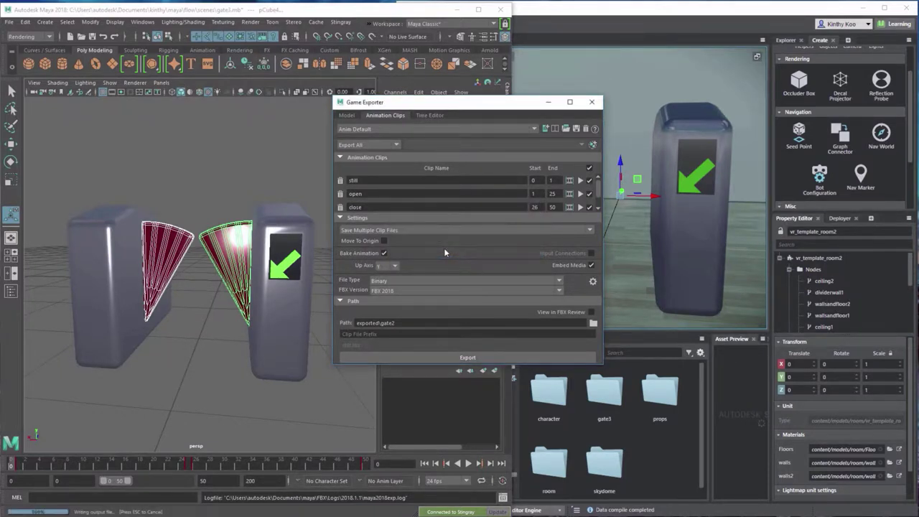
{"action": "left_click", "coordinate": [592, 104]}
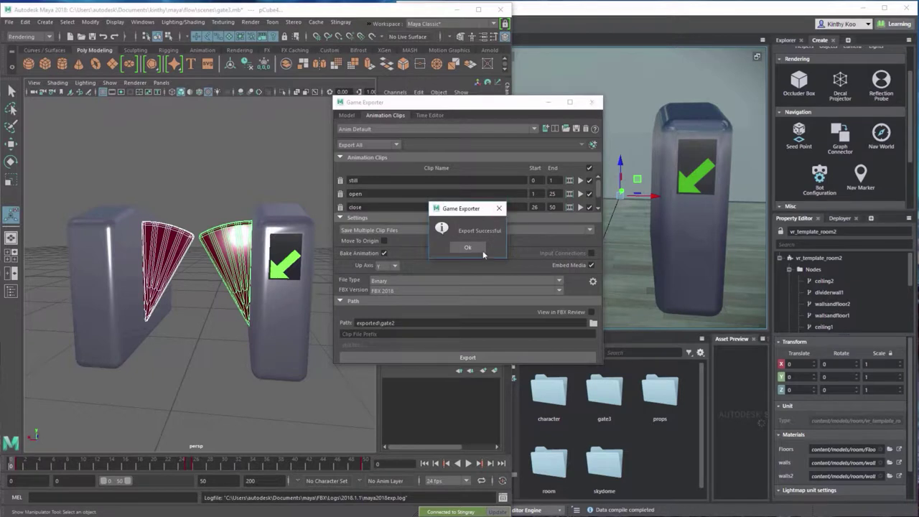
{"action": "key", "text": "Return"}
{"action": "left_click", "coordinate": [592, 102]}
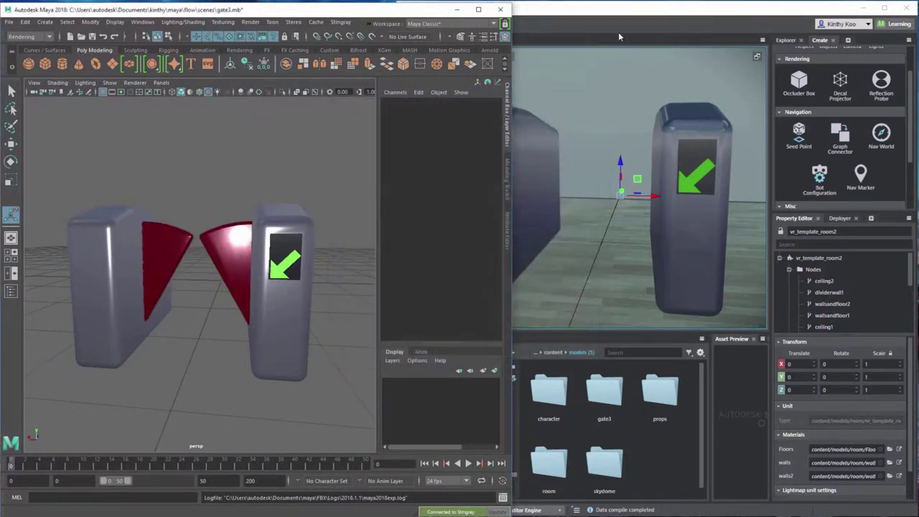
{"action": "left_click", "coordinate": [616, 12]}
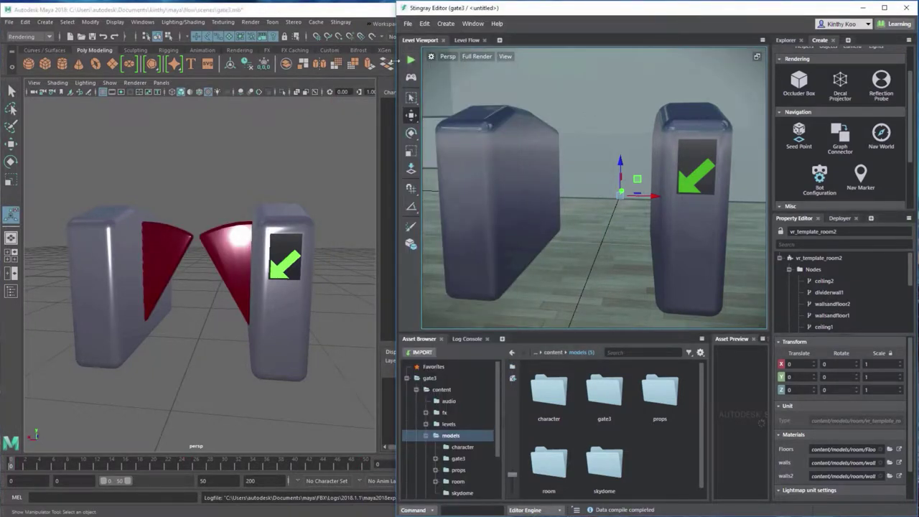
- Maximize Stingray and create a folder named door in content/models
{"action": "left_click_drag", "start_coordinate": [388, 62], "coordinate": [4, 48]}
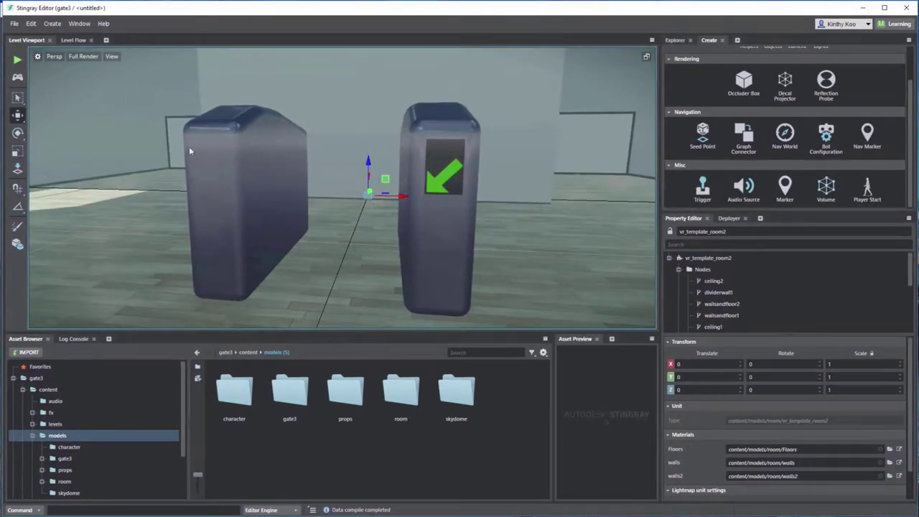
{"action": "left_click_drag", "start_coordinate": [190, 148], "coordinate": [267, 188], "text": "alt"}
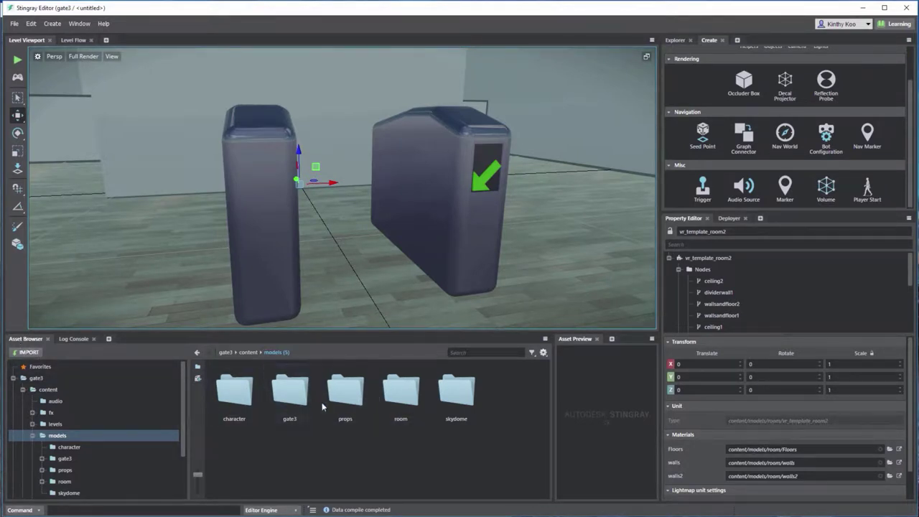
{"action": "right_click", "coordinate": [384, 456]}
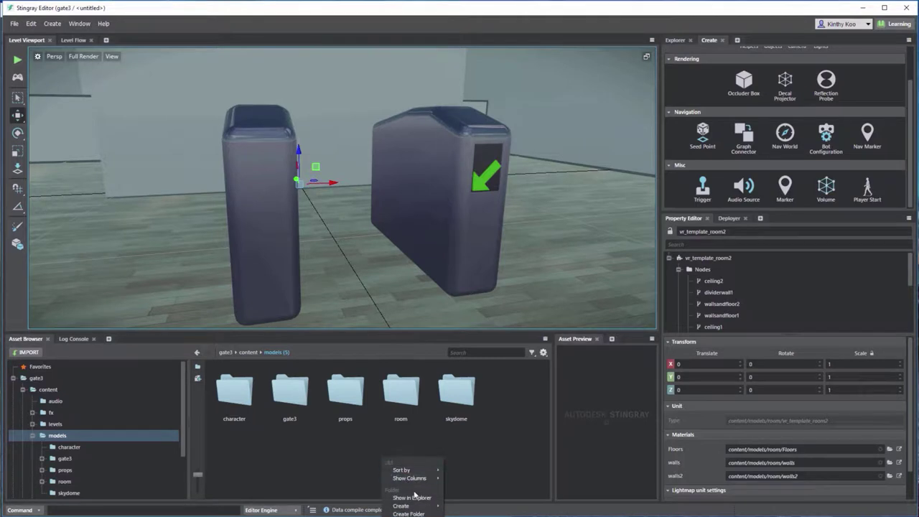
{"action": "mouse_move", "coordinate": [419, 507]}
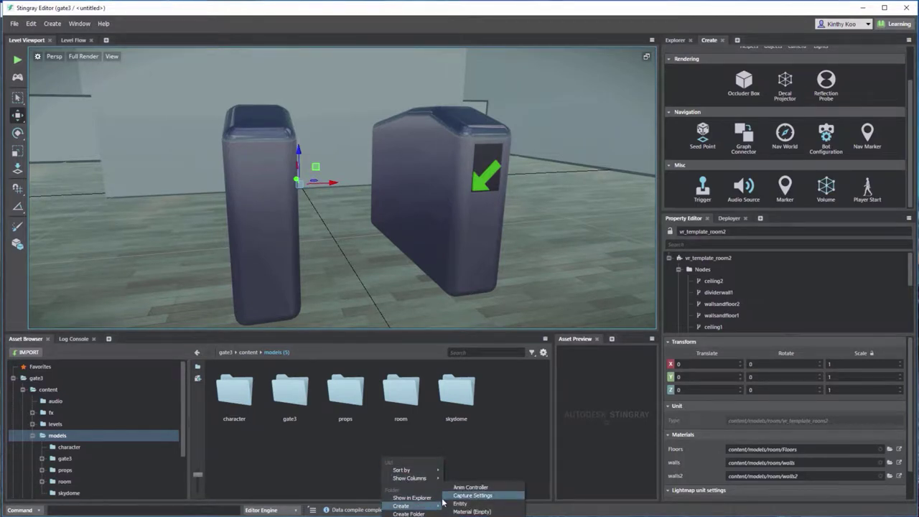
{"action": "left_click", "coordinate": [431, 514]}
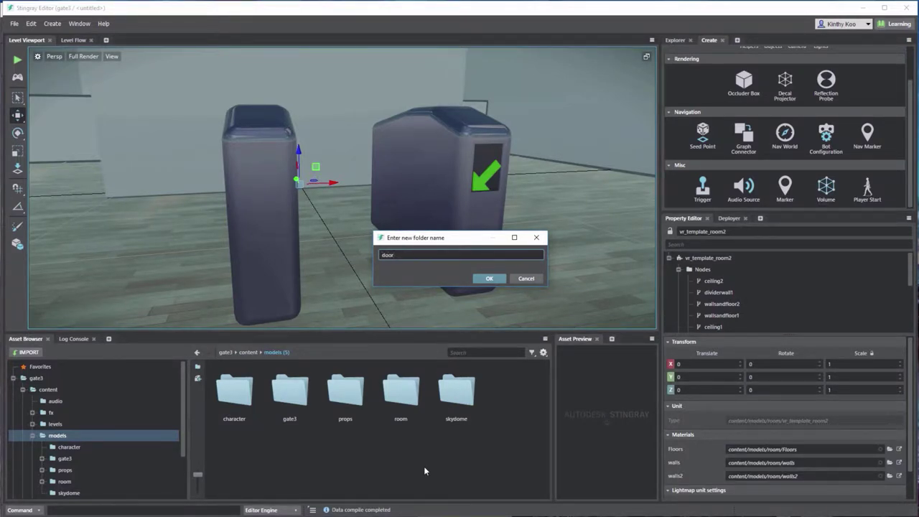
{"action": "key", "text": "Return"}
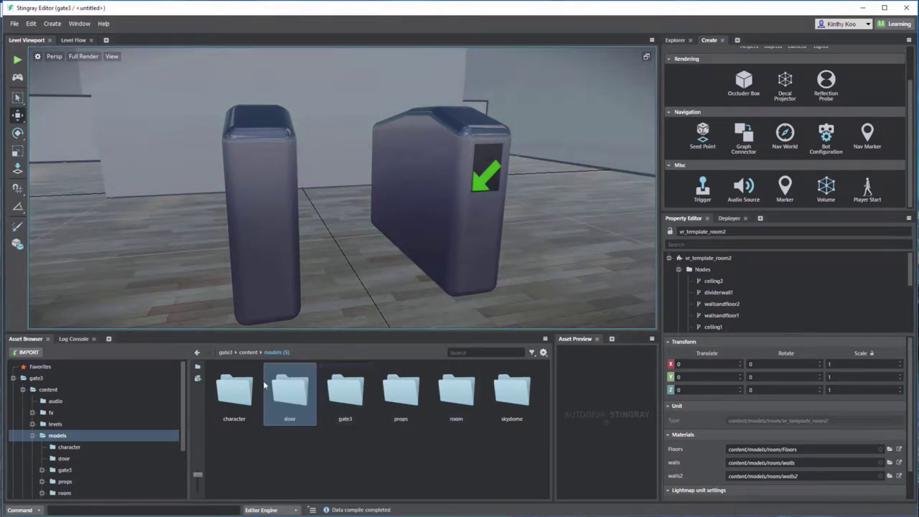
- In the door folder, choose exported/gate2/door.fbx for import
{"action": "double_click", "coordinate": [283, 386]}
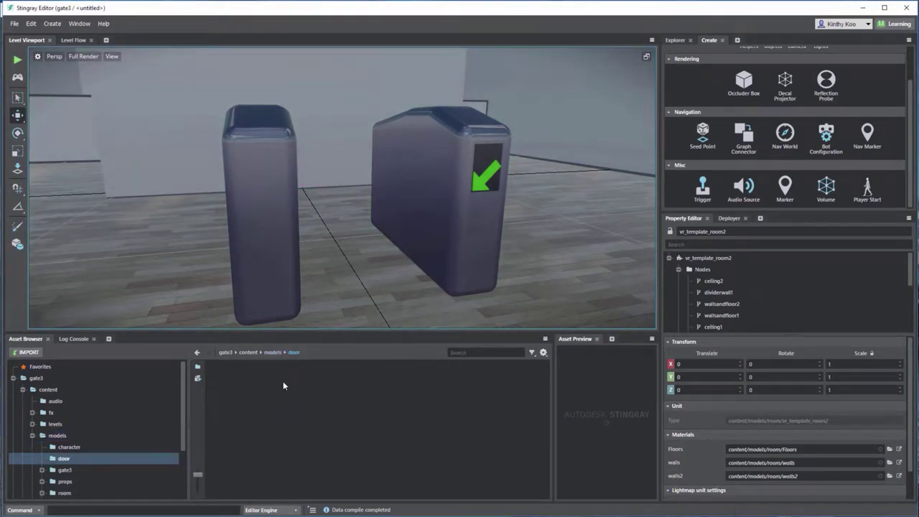
{"action": "left_click", "coordinate": [31, 353]}
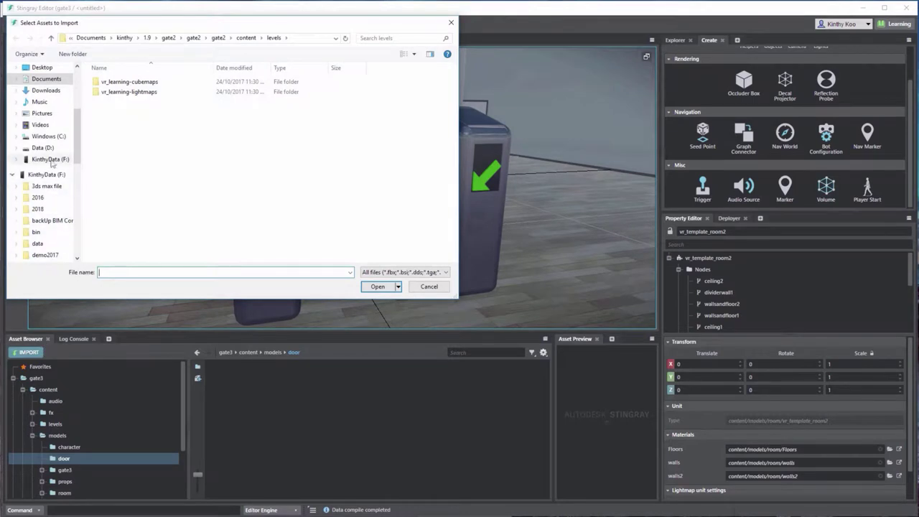
{"action": "left_click", "coordinate": [48, 79]}
{"action": "double_click", "coordinate": [108, 82]}
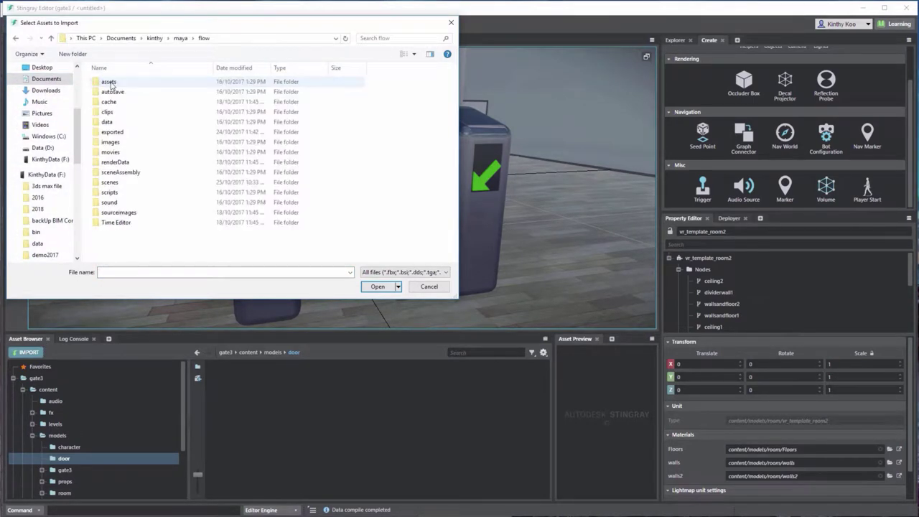
{"action": "double_click", "coordinate": [113, 133]}
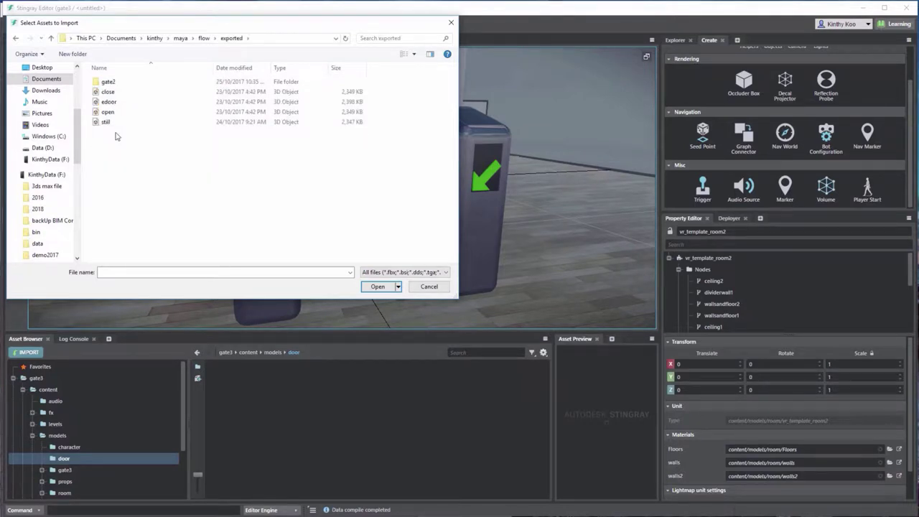
{"action": "double_click", "coordinate": [106, 82]}
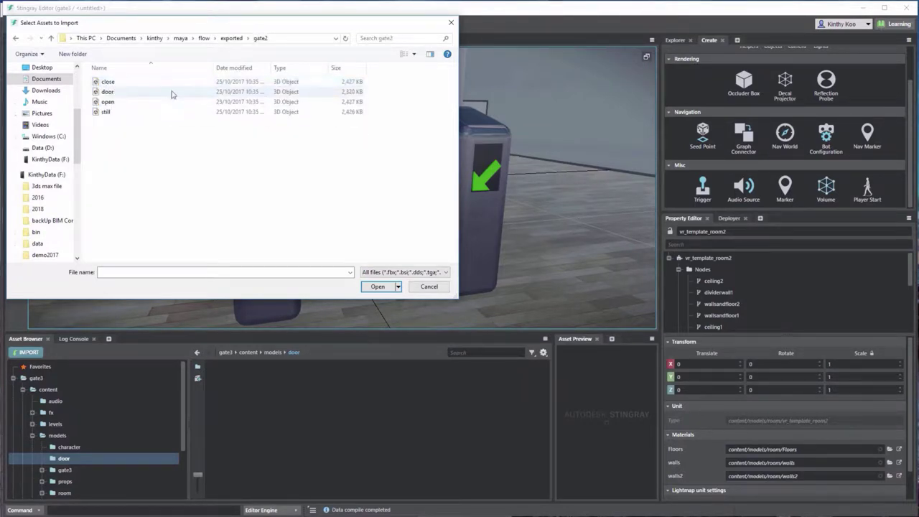
{"action": "left_click", "coordinate": [126, 96]}
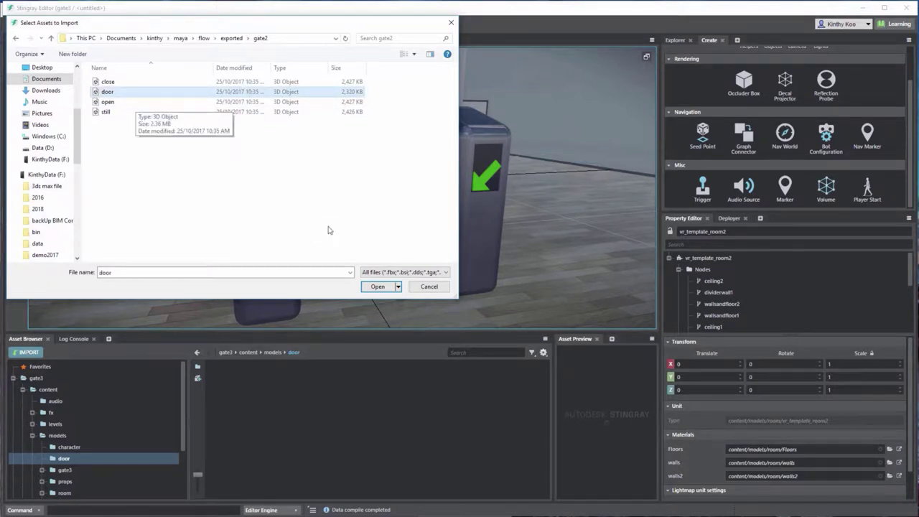
{"action": "left_click", "coordinate": [375, 286]}
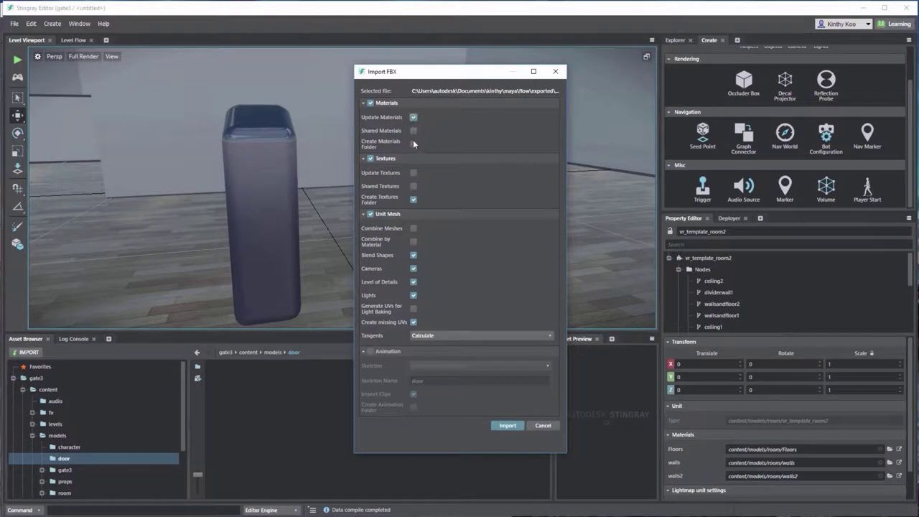
- Import it with Create Materials Folder and Animation on, Create missing UVs off
{"action": "left_click", "coordinate": [414, 145]}
{"action": "left_click", "coordinate": [371, 352]}
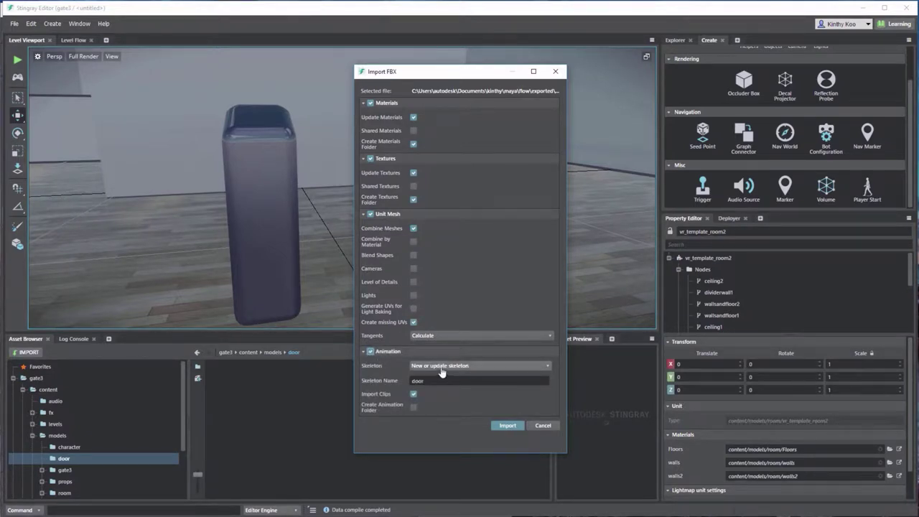
{"action": "left_click", "coordinate": [414, 322]}
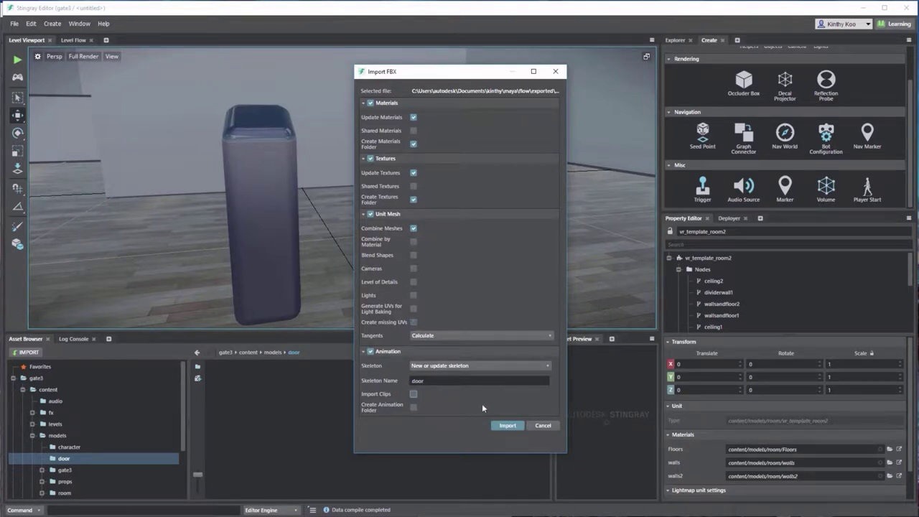
{"action": "left_click", "coordinate": [506, 426]}
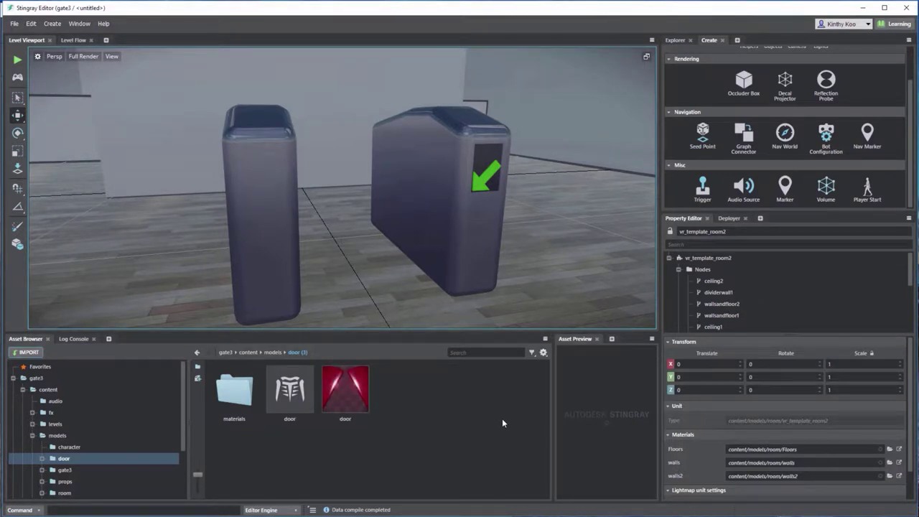
- Drag the door unit into the level and set its Translate X and Y to 0
{"action": "left_click", "coordinate": [347, 401]}
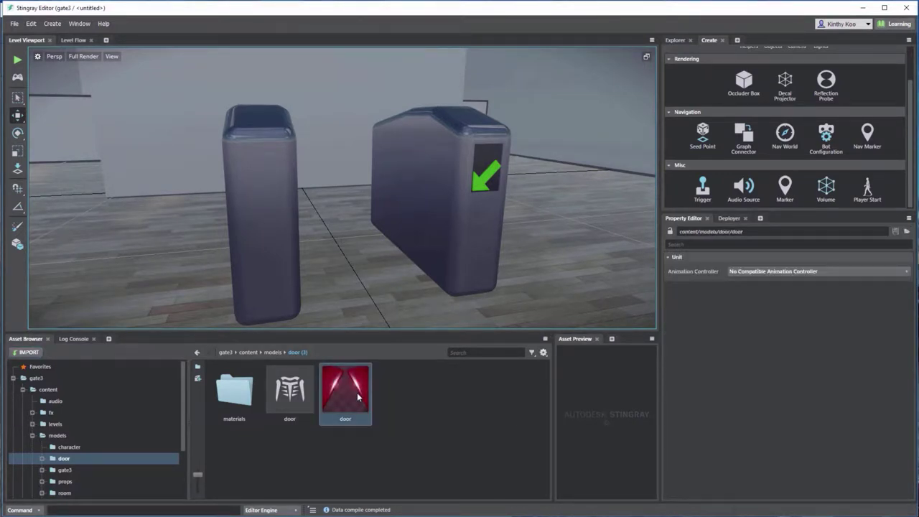
{"action": "left_click_drag", "start_coordinate": [357, 392], "coordinate": [307, 188]}
{"action": "left_click", "coordinate": [720, 365]}
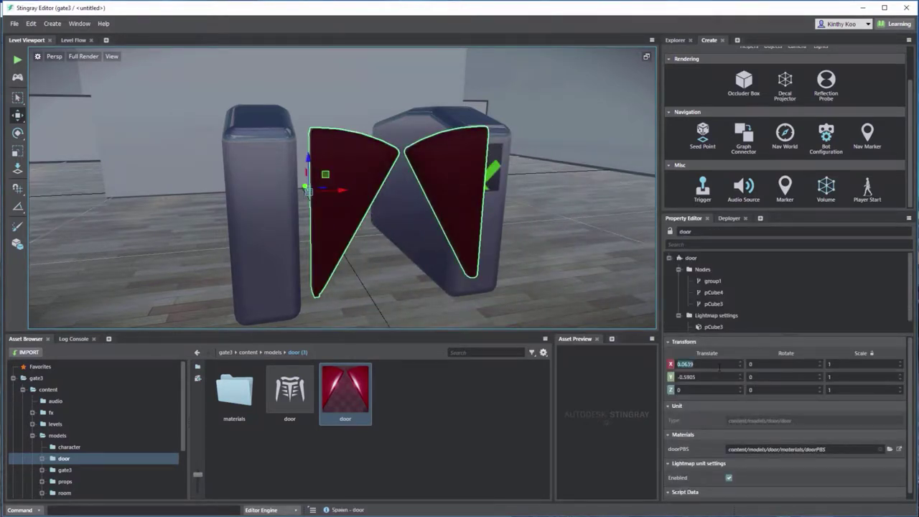
{"action": "key", "text": "Return"}
{"action": "left_click", "coordinate": [716, 377]}
{"action": "type", "text": "0"}
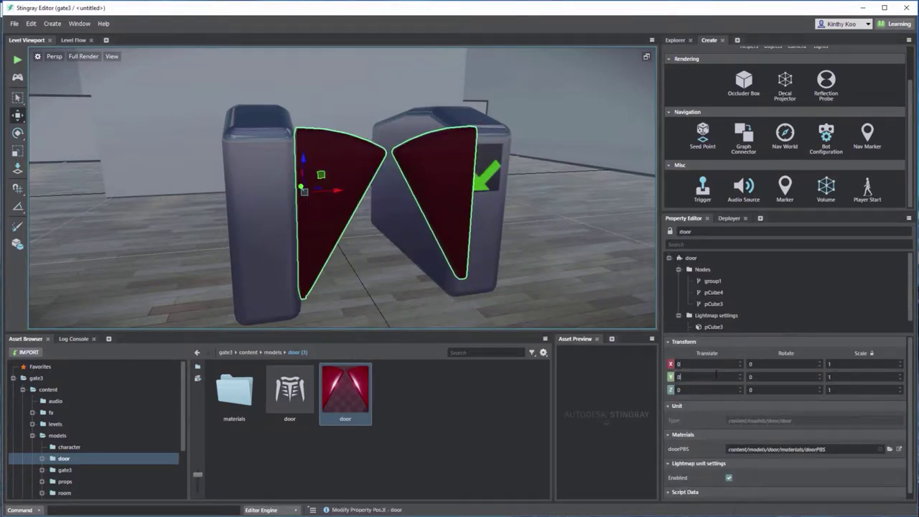
{"action": "key", "text": "Return"}
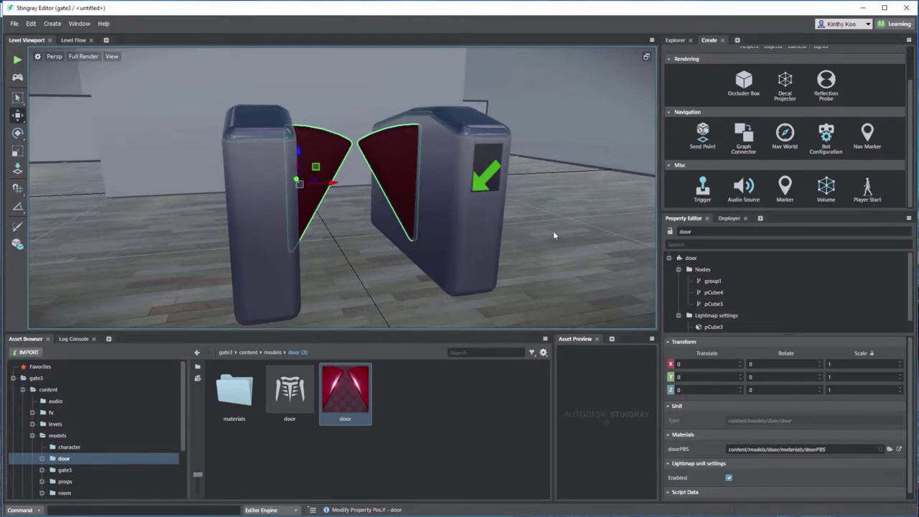
{"action": "mouse_move", "coordinate": [553, 235]}
{"action": "left_mouse_down", "text": "alt"}
{"action": "mouse_move", "coordinate": [431, 263]}
{"action": "mouse_move", "coordinate": [522, 192]}
{"action": "mouse_move", "coordinate": [568, 220]}
{"action": "mouse_move", "coordinate": [567, 239]}
{"action": "left_mouse_up", "text": "alt"}
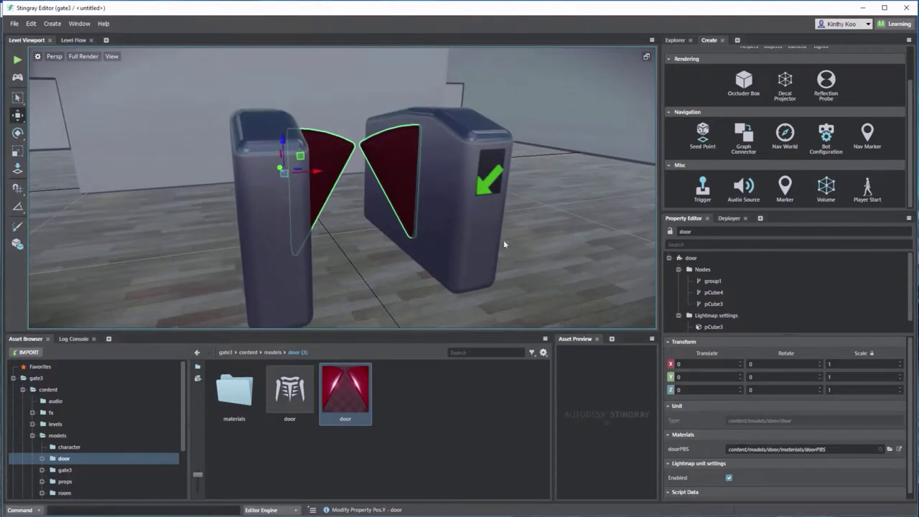
- Import the still FBX with only Animation, Import Clips and Create Animation Folder, targeting the door skeleton
{"action": "left_click", "coordinate": [33, 355]}
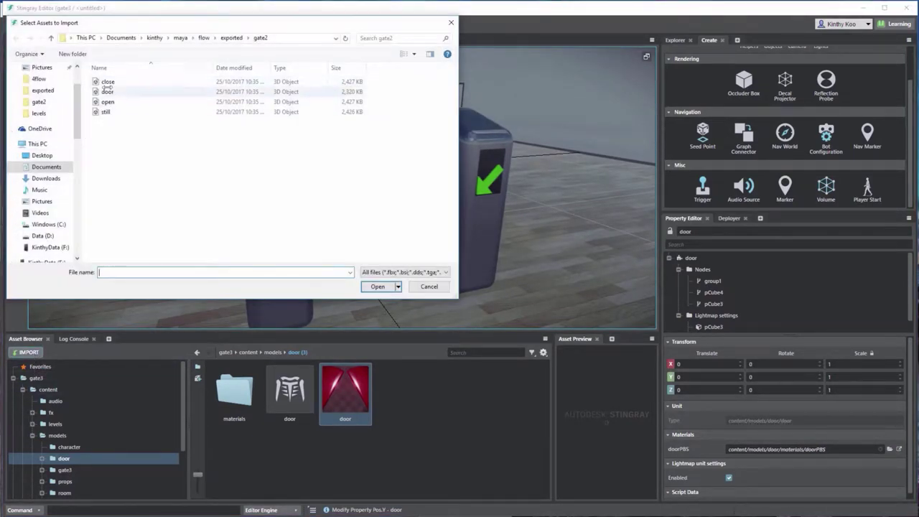
{"action": "double_click", "coordinate": [105, 112]}
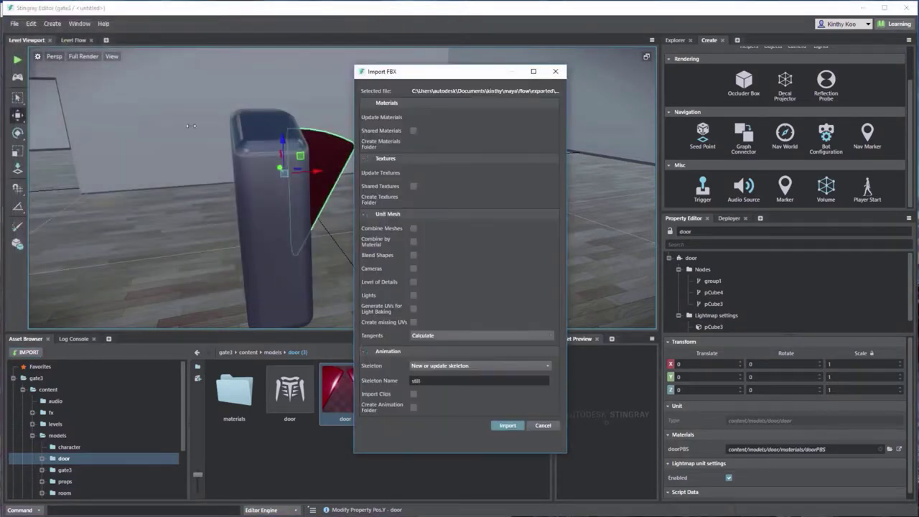
{"action": "left_click", "coordinate": [370, 104]}
{"action": "left_click", "coordinate": [370, 158]}
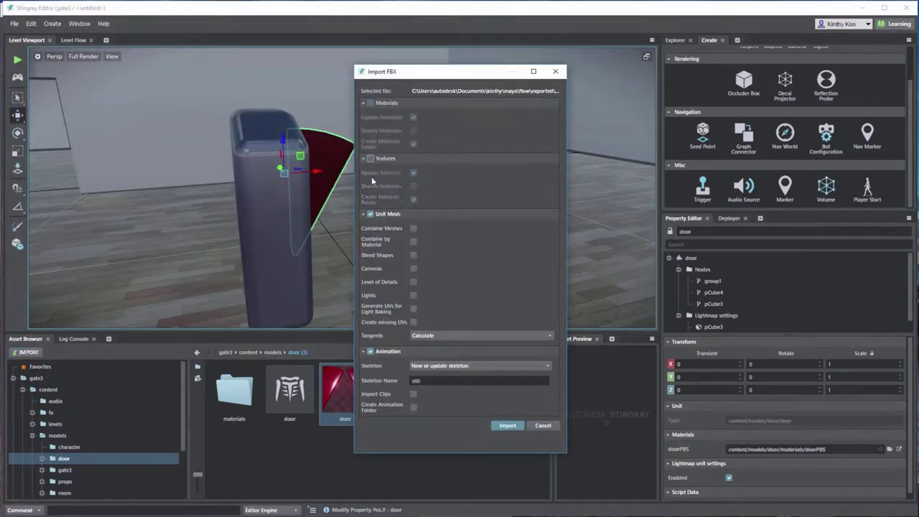
{"action": "left_click", "coordinate": [370, 214]}
{"action": "left_click", "coordinate": [412, 395]}
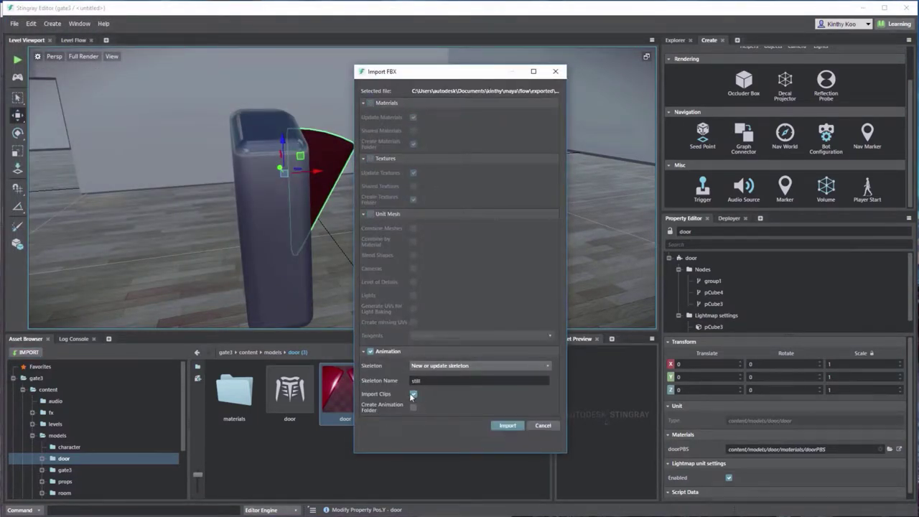
{"action": "left_click", "coordinate": [414, 408]}
{"action": "left_click", "coordinate": [441, 366]}
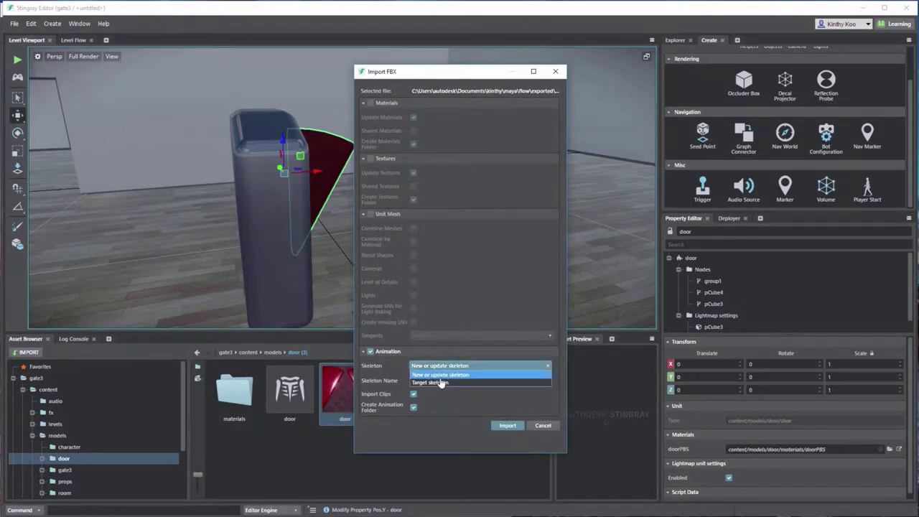
{"action": "left_click", "coordinate": [431, 383]}
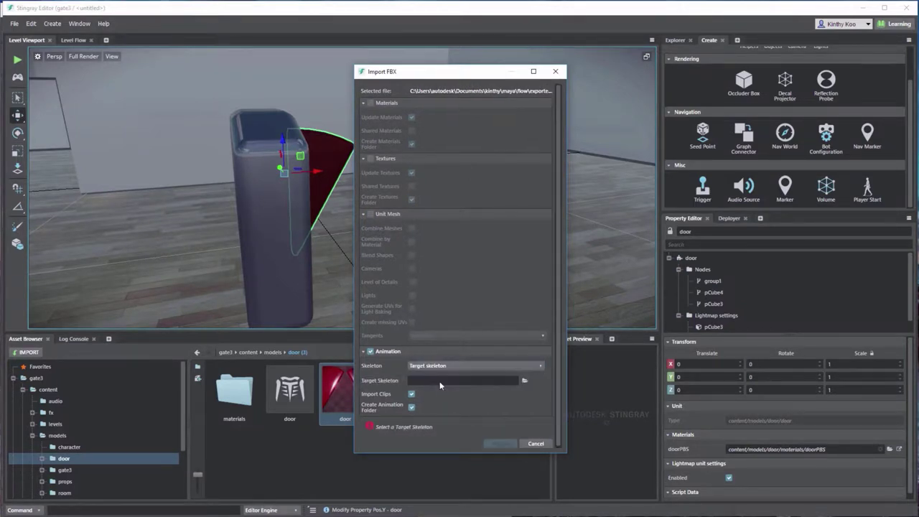
{"action": "left_click", "coordinate": [524, 383]}
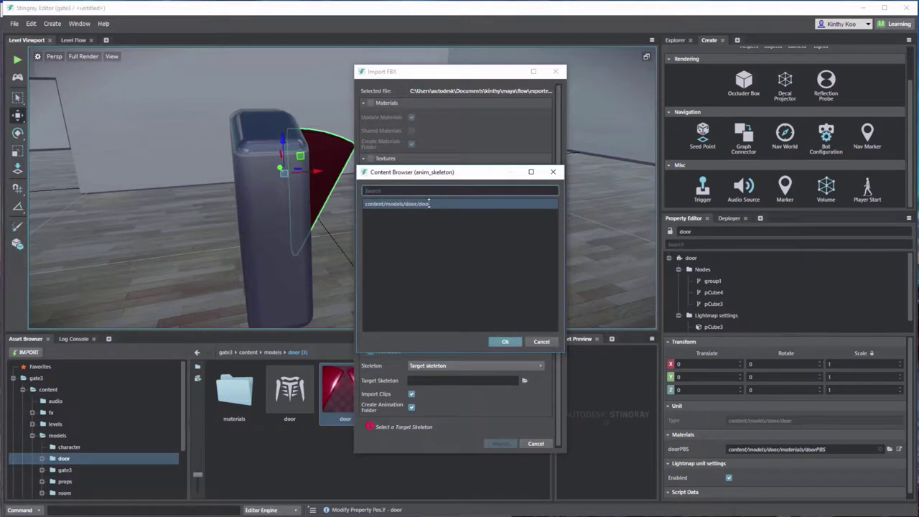
{"action": "left_click", "coordinate": [429, 204]}
{"action": "left_click", "coordinate": [504, 342]}
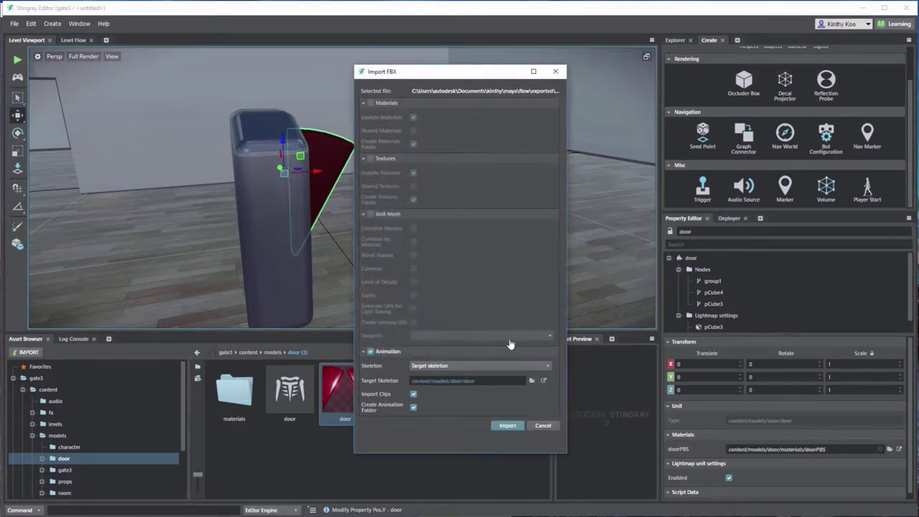
{"action": "left_click", "coordinate": [507, 424]}
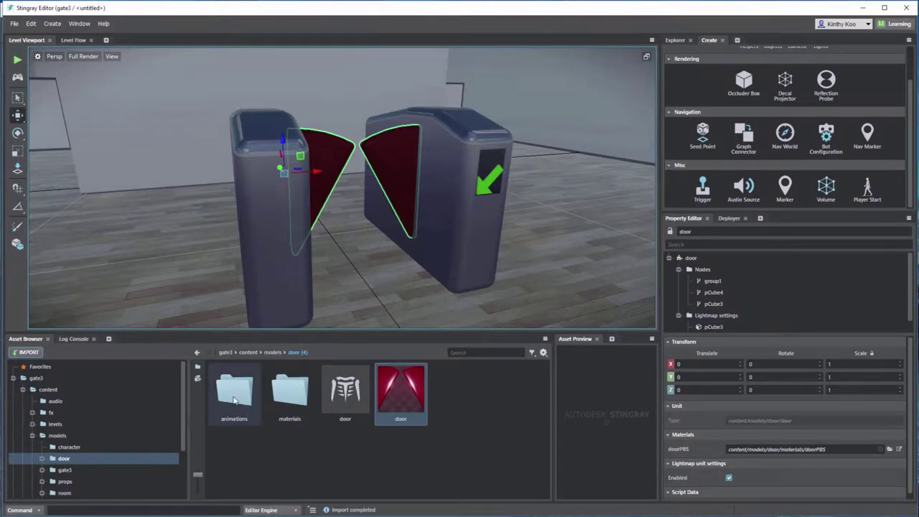
- Import the open and close animation files onto the door skeleton the same way
{"action": "left_click", "coordinate": [27, 352]}
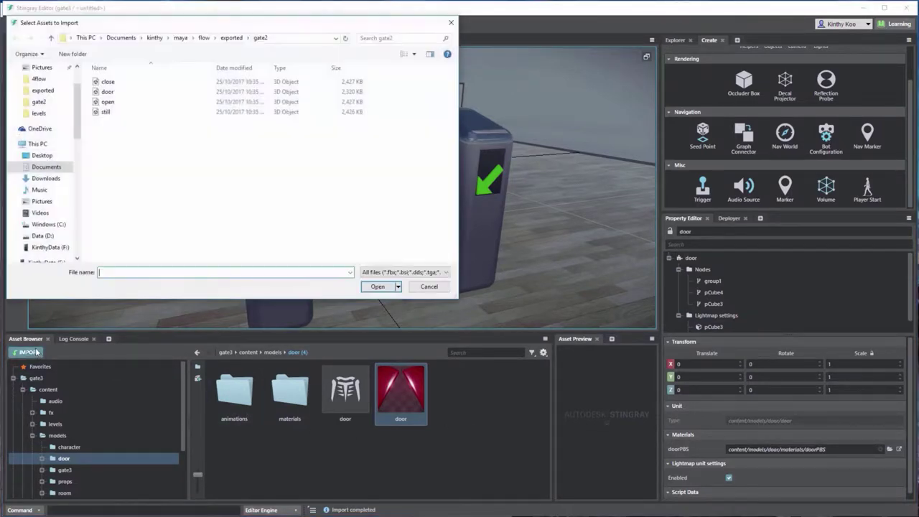
{"action": "double_click", "coordinate": [108, 101]}
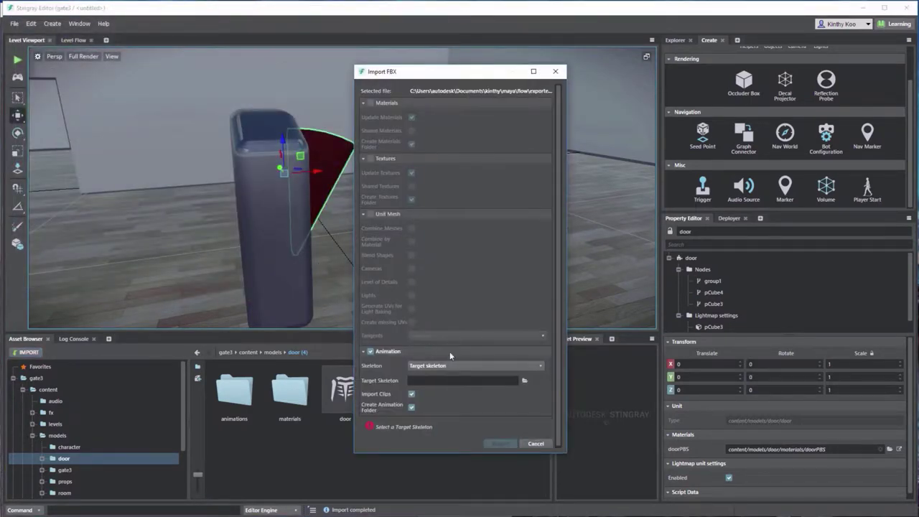
{"action": "left_click", "coordinate": [525, 380]}
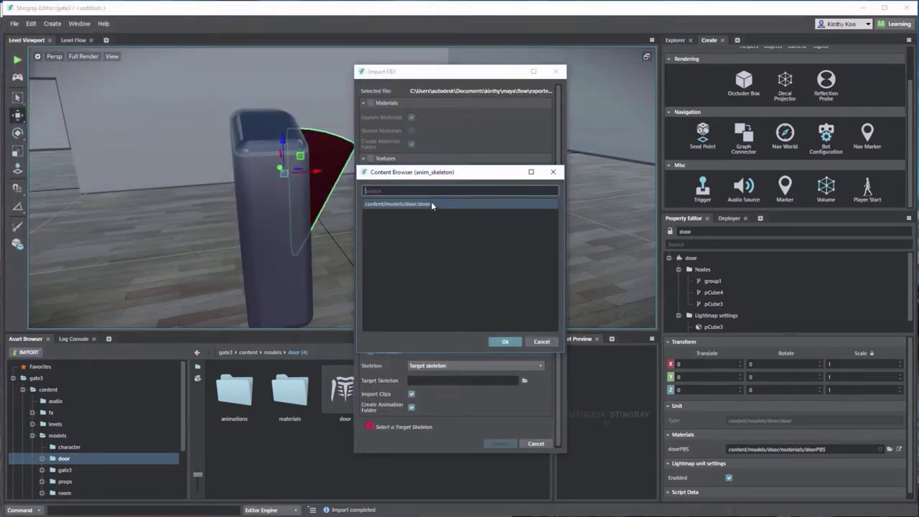
{"action": "double_click", "coordinate": [431, 205]}
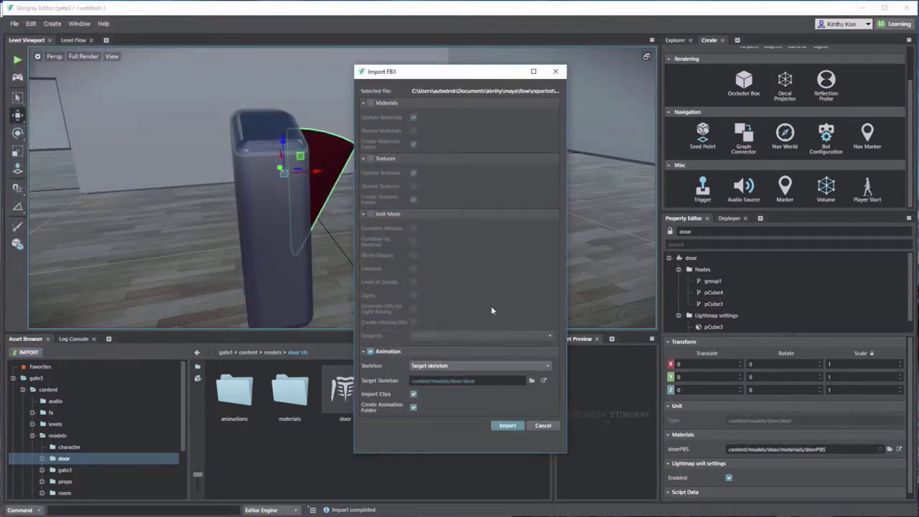
{"action": "left_click", "coordinate": [507, 426]}
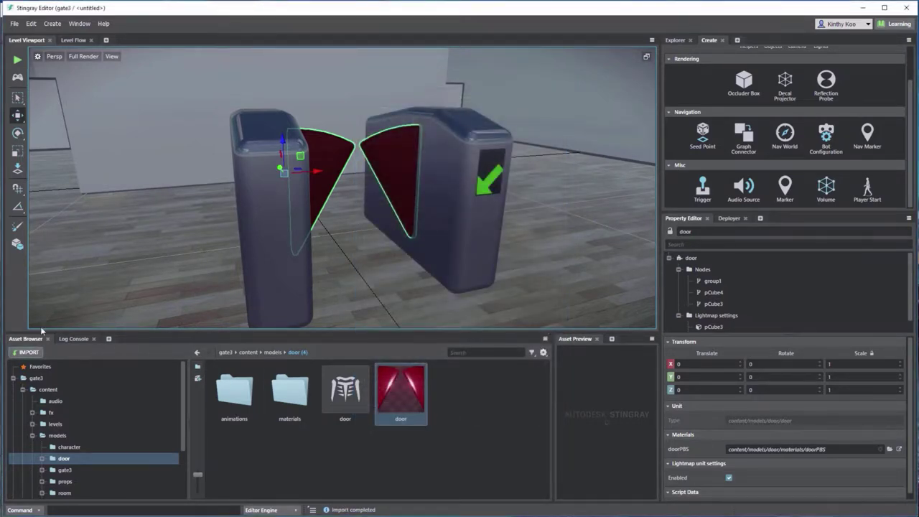
{"action": "left_click", "coordinate": [27, 352]}
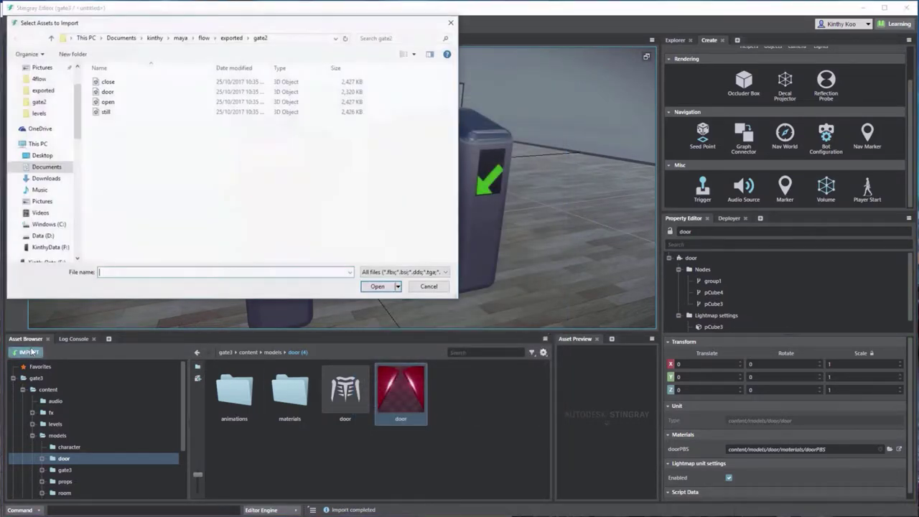
{"action": "double_click", "coordinate": [108, 81]}
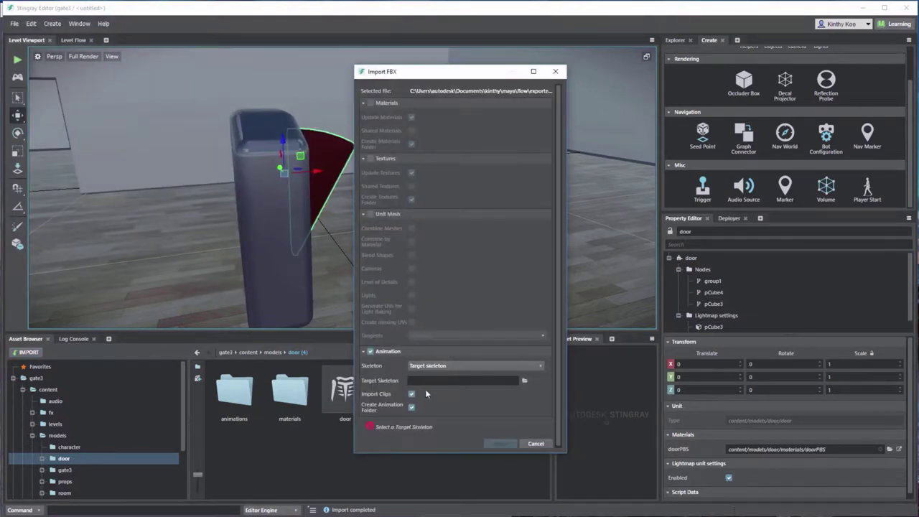
{"action": "left_click", "coordinate": [525, 383]}
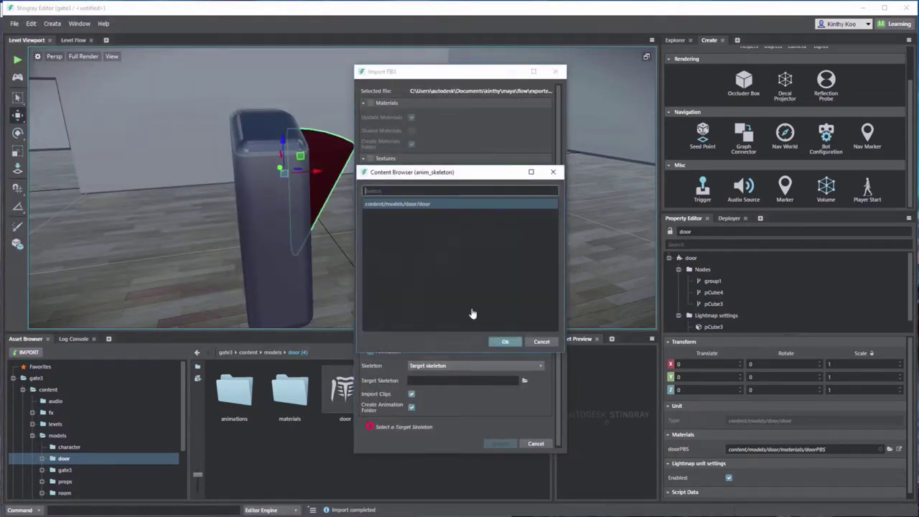
{"action": "double_click", "coordinate": [425, 204]}
{"action": "left_click", "coordinate": [521, 424]}
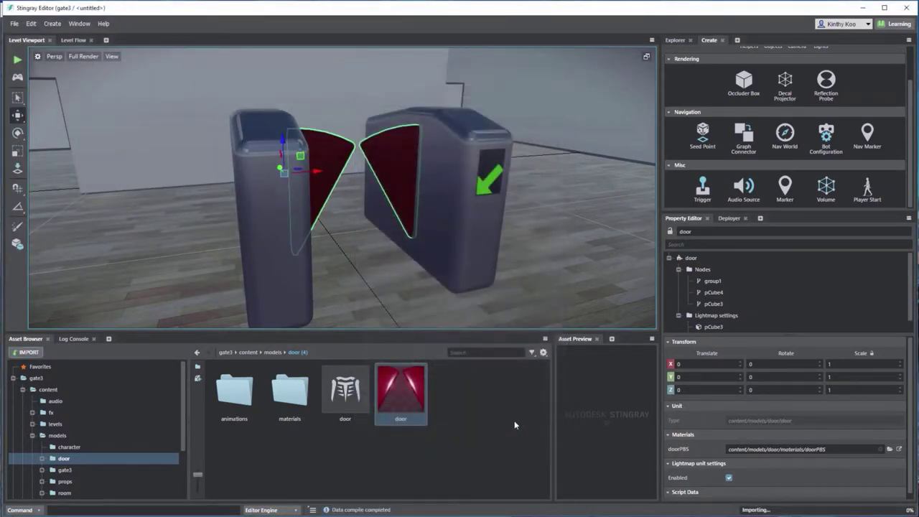
- Check the still clip in the new animations folder, then select the door skeleton in the door folder
{"action": "double_click", "coordinate": [248, 395]}
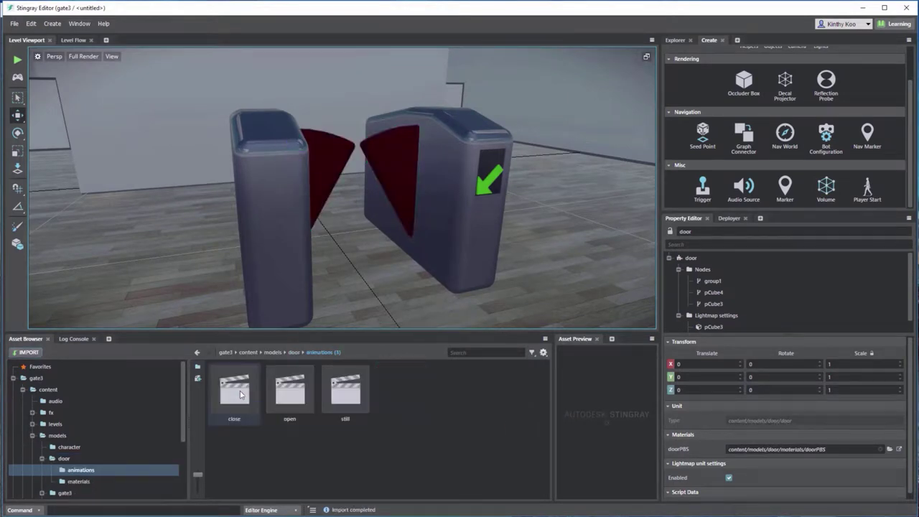
{"action": "left_click", "coordinate": [347, 397]}
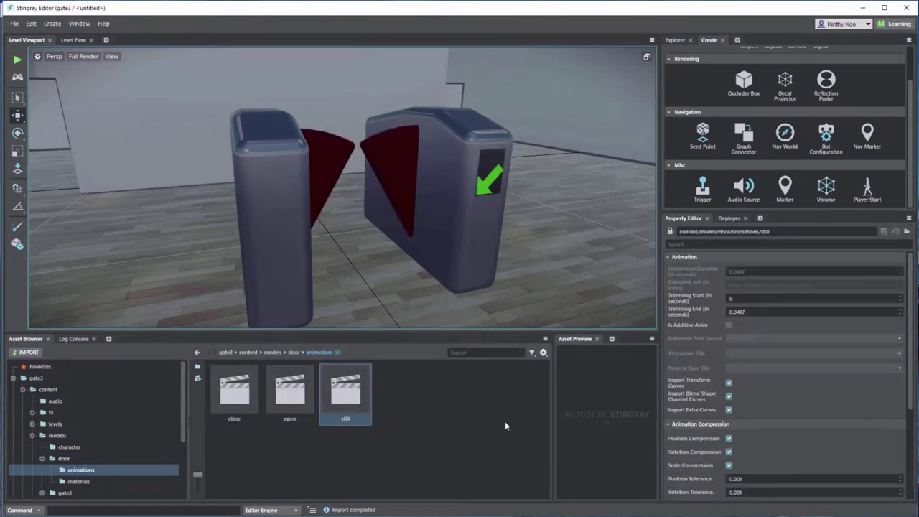
{"action": "left_click_drag", "start_coordinate": [553, 427], "coordinate": [536, 428]}
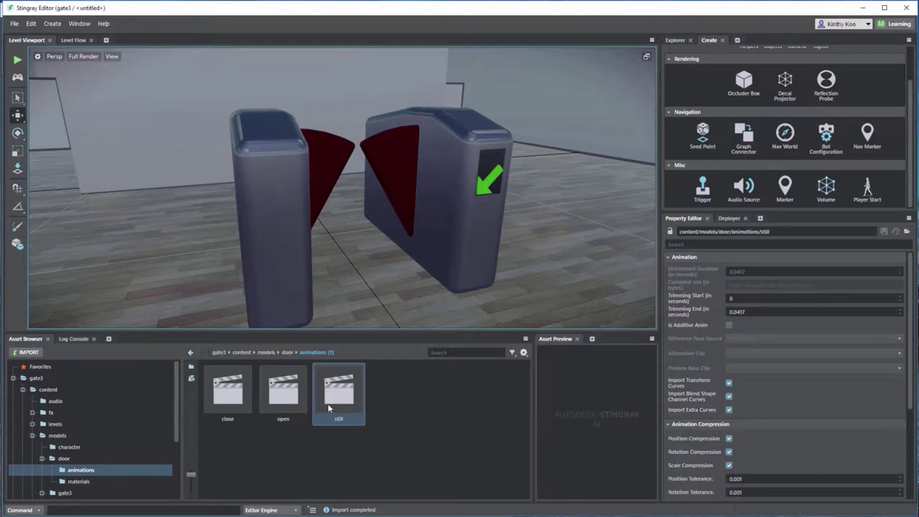
{"action": "left_click", "coordinate": [288, 352]}
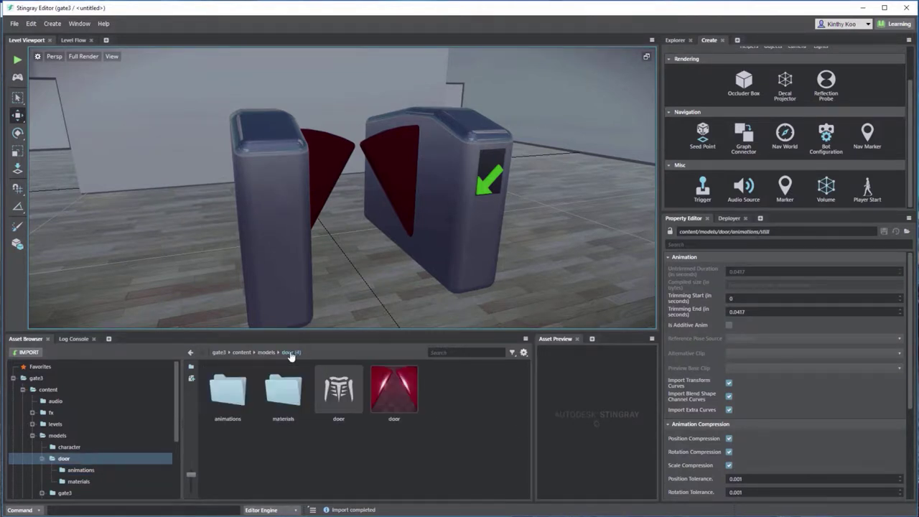
{"action": "left_click", "coordinate": [387, 390]}
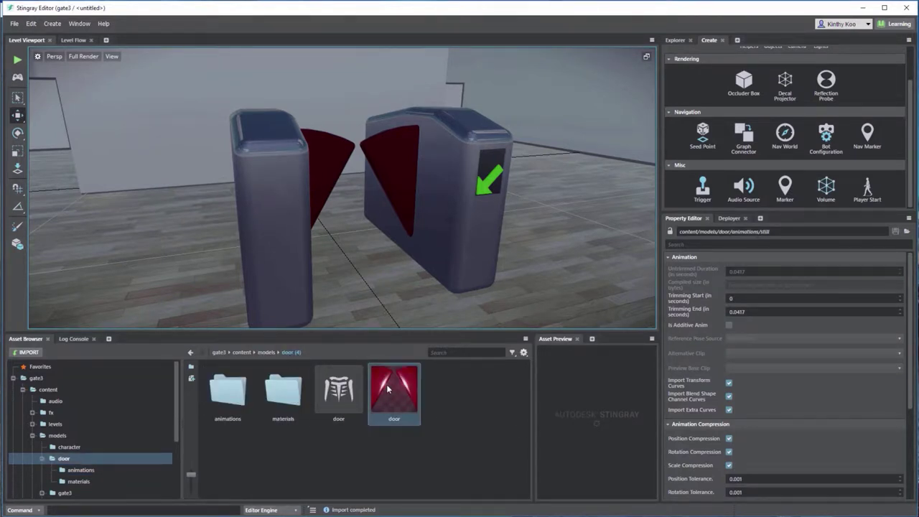
{"action": "left_click", "coordinate": [353, 388]}
- Create an animation controller named door_ac from the door skeleton
{"action": "right_click", "coordinate": [347, 386]}
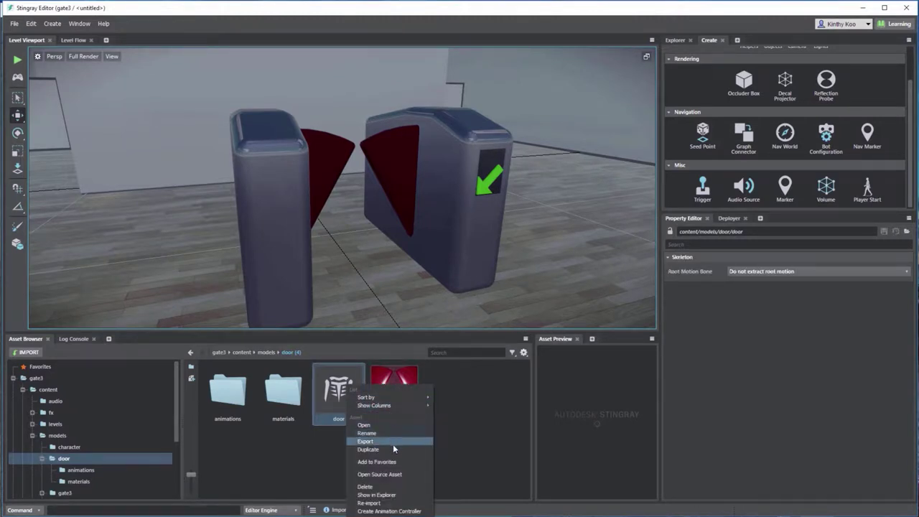
{"action": "mouse_move", "coordinate": [403, 514]}
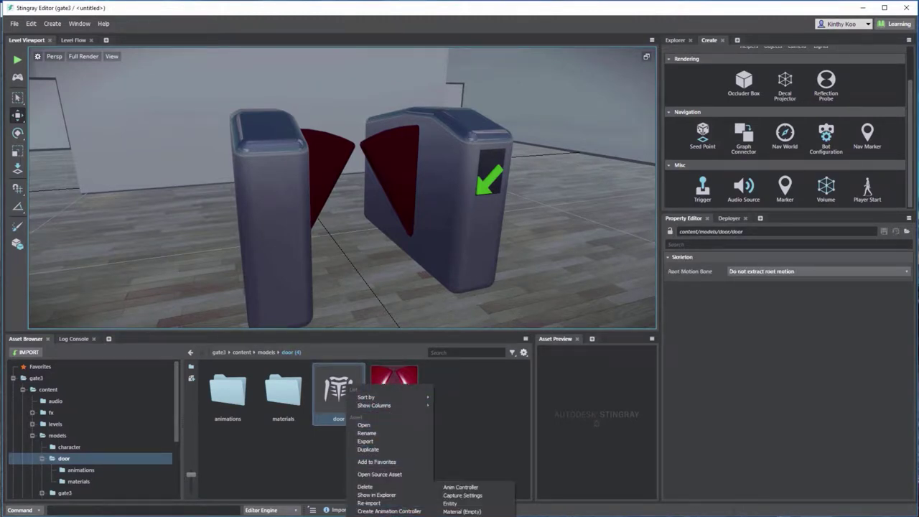
{"action": "left_click", "coordinate": [461, 488]}
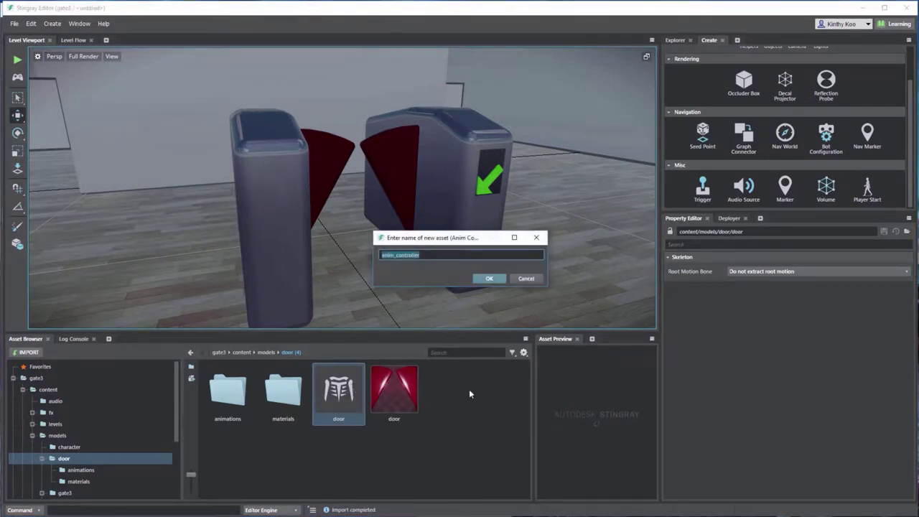
{"action": "type", "text": "door_ac"}
{"action": "key", "text": "Return"}
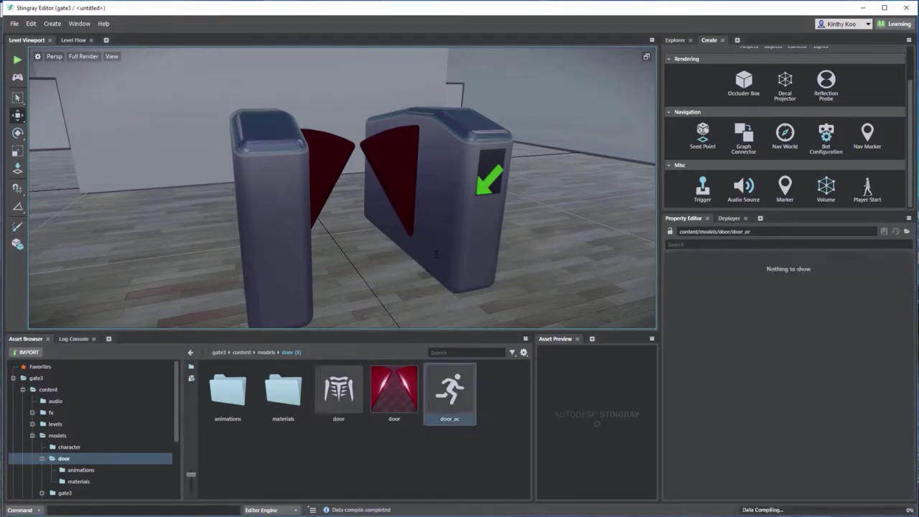
- In door_ac, set skeleton and preview unit to door and delete the Empty state
{"action": "double_click", "coordinate": [445, 389]}
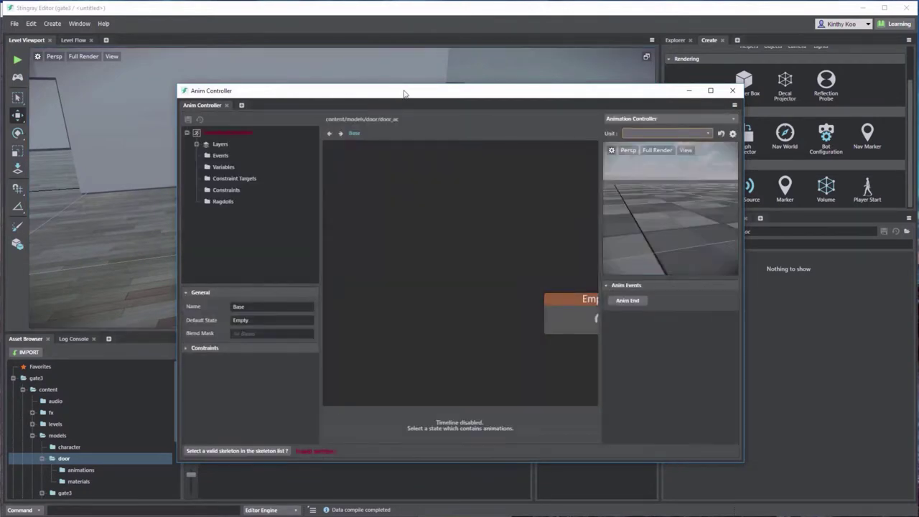
{"action": "left_click_drag", "start_coordinate": [404, 93], "coordinate": [524, 62]}
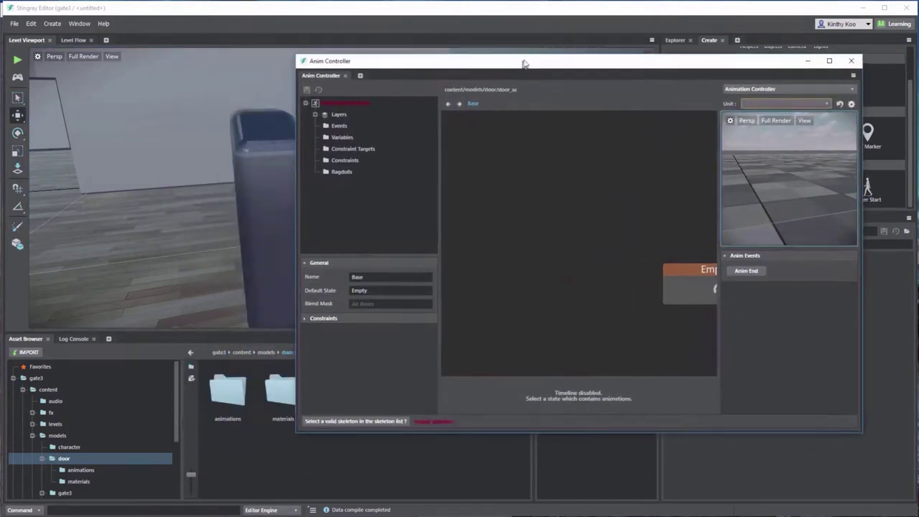
{"action": "left_click", "coordinate": [389, 420]}
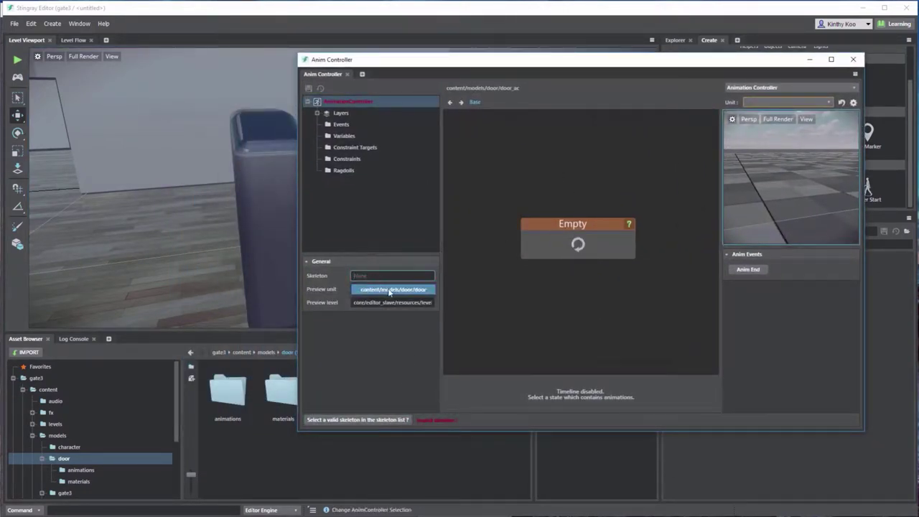
{"action": "left_click", "coordinate": [389, 290]}
{"action": "left_click", "coordinate": [779, 102]}
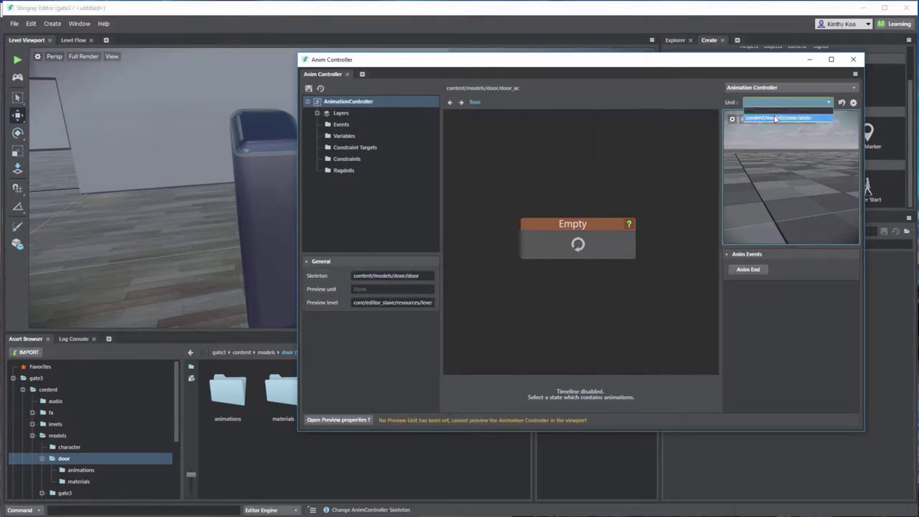
{"action": "left_click", "coordinate": [776, 119]}
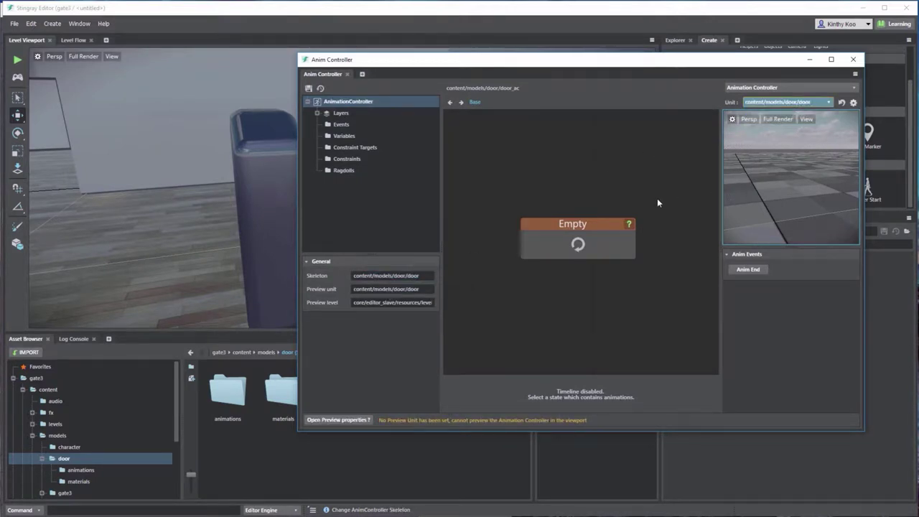
{"action": "left_click", "coordinate": [588, 224]}
{"action": "key", "text": "Delete"}
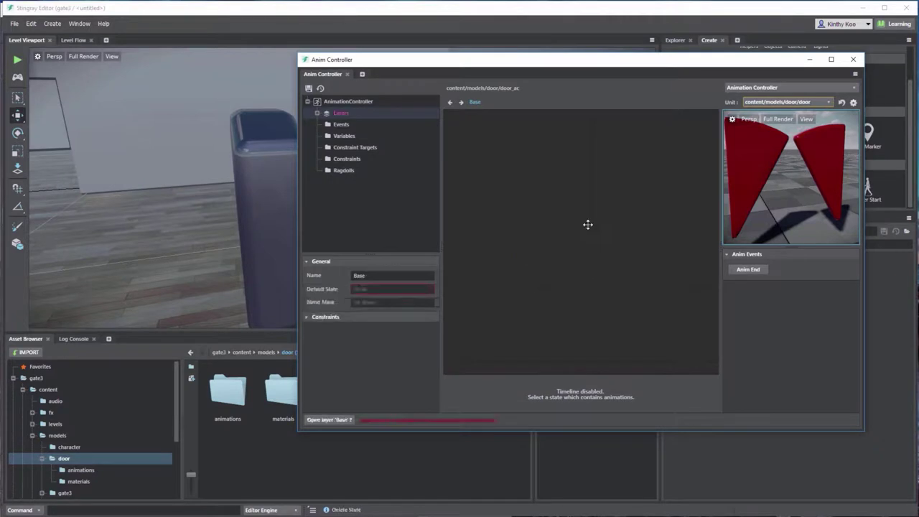
- Add still, open and close states to the controller graph from the animations folder
{"action": "double_click", "coordinate": [228, 391]}
{"action": "left_click_drag", "start_coordinate": [404, 55], "coordinate": [473, 64]}
{"action": "left_click_drag", "start_coordinate": [364, 351], "coordinate": [631, 161]}
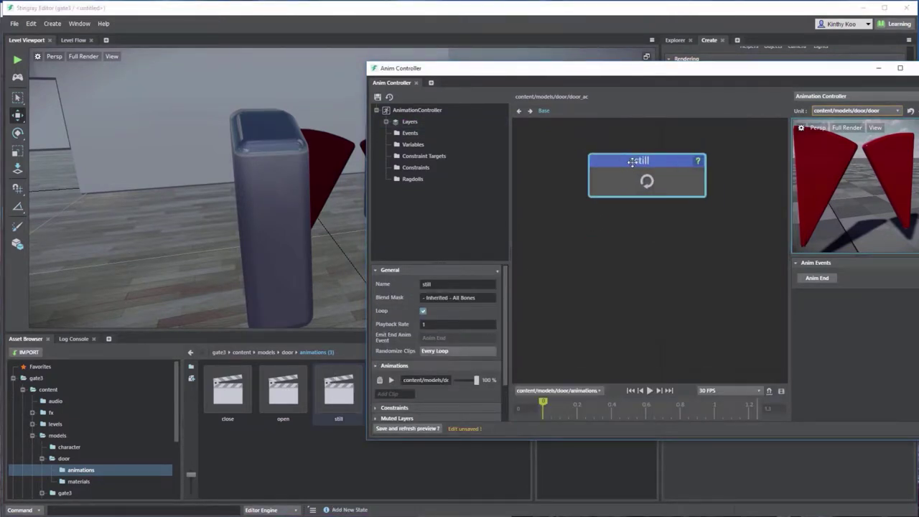
{"action": "left_click_drag", "start_coordinate": [283, 391], "coordinate": [708, 295]}
{"action": "left_click_drag", "start_coordinate": [237, 381], "coordinate": [562, 304]}
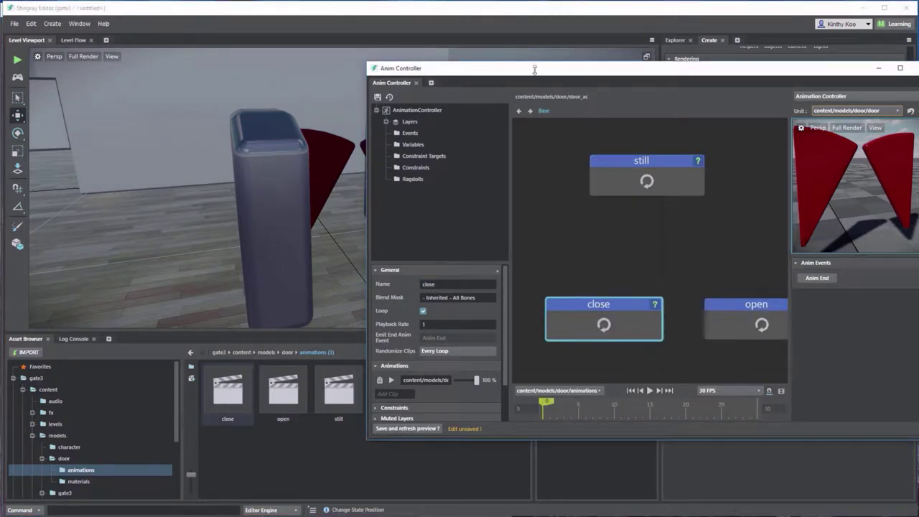
{"action": "left_click_drag", "start_coordinate": [541, 72], "coordinate": [478, 62]}
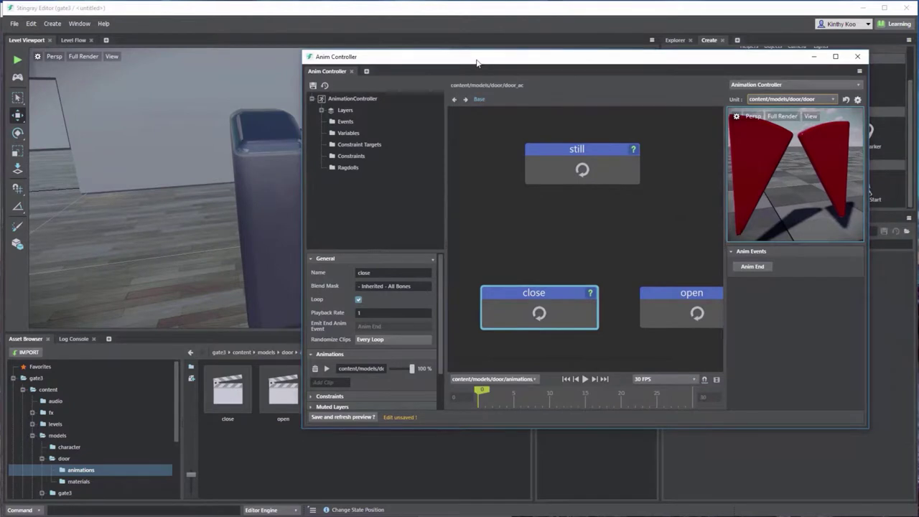
{"action": "left_click_drag", "start_coordinate": [302, 128], "coordinate": [164, 130]}
{"action": "middle_click_drag", "start_coordinate": [515, 232], "coordinate": [495, 231]}
{"action": "left_click_drag", "start_coordinate": [457, 291], "coordinate": [443, 292]}
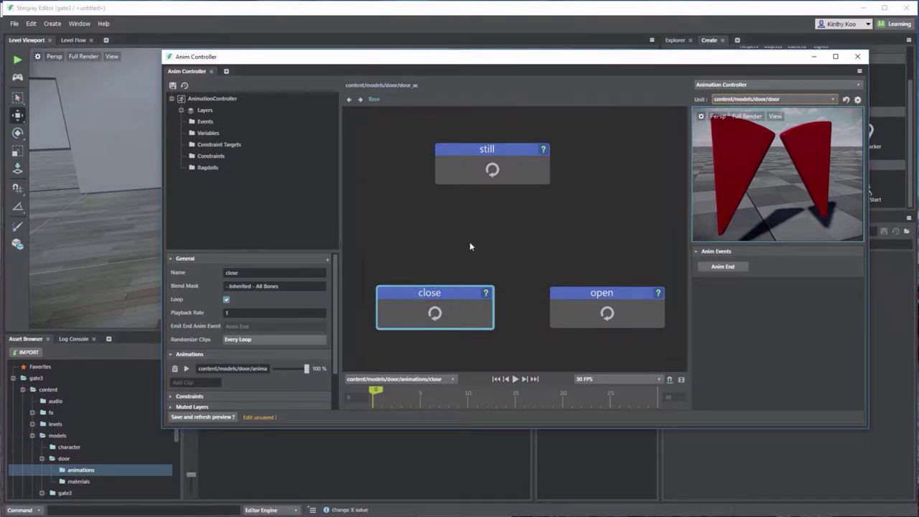
- Turn off Loop for the open and close states
{"action": "left_click", "coordinate": [495, 149]}
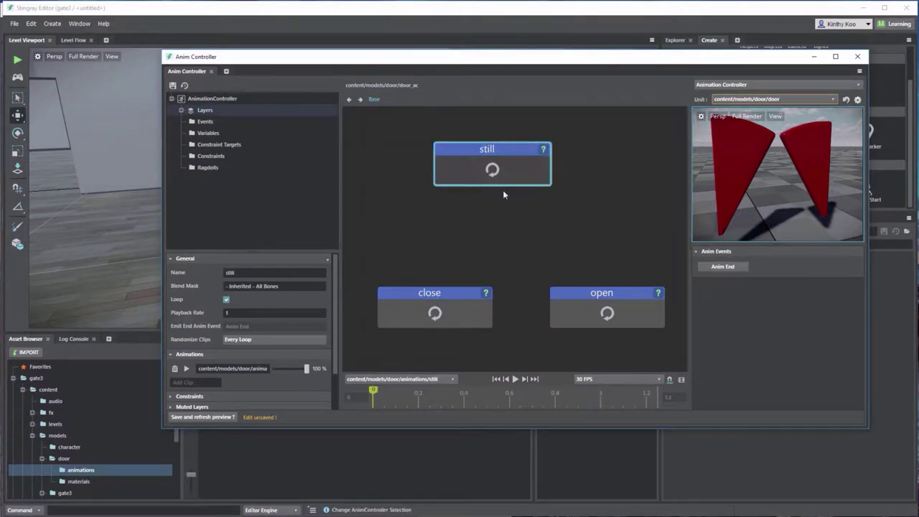
{"action": "left_click", "coordinate": [586, 295]}
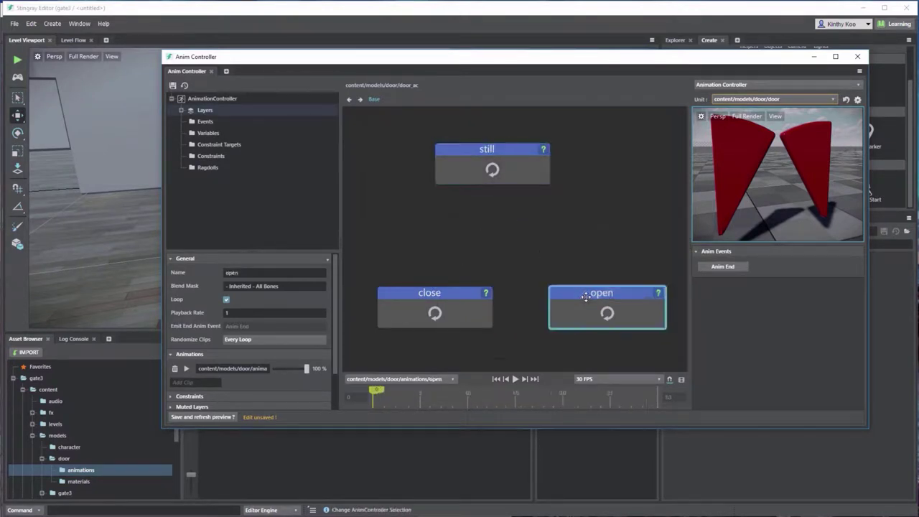
{"action": "left_click", "coordinate": [226, 300]}
{"action": "left_click", "coordinate": [382, 294]}
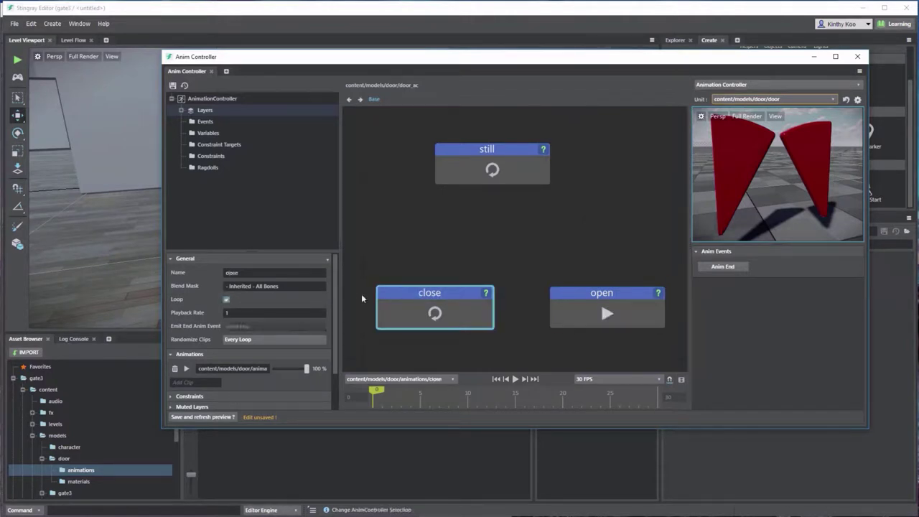
{"action": "left_click", "coordinate": [226, 300]}
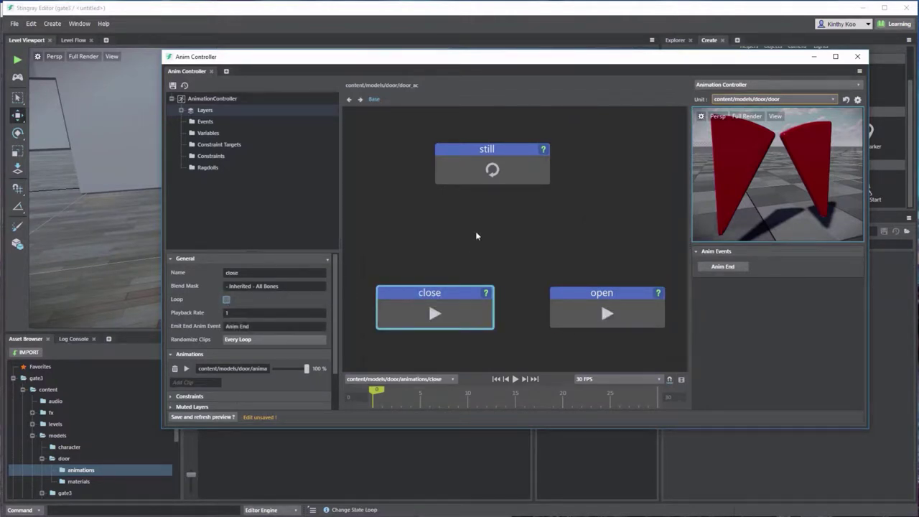
- Add transitions still→open on opening and open→close on closing, waiting until end
{"action": "left_click_drag", "start_coordinate": [494, 171], "coordinate": [607, 307]}
{"action": "left_click", "coordinate": [247, 314]}
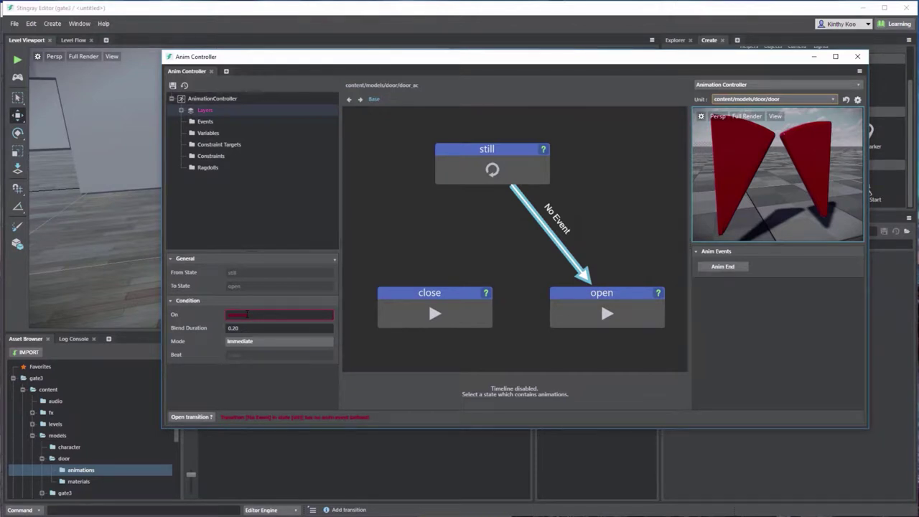
{"action": "key", "text": "Return"}
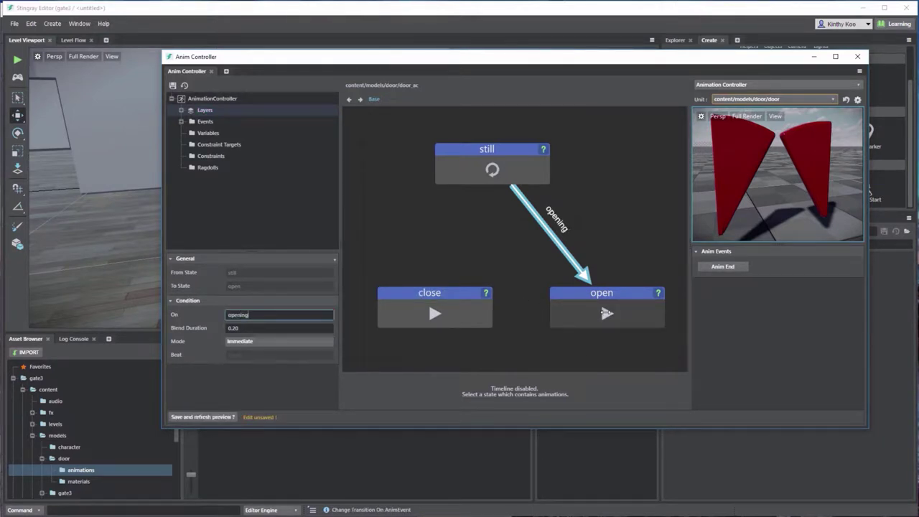
{"action": "left_click_drag", "start_coordinate": [605, 313], "coordinate": [435, 314]}
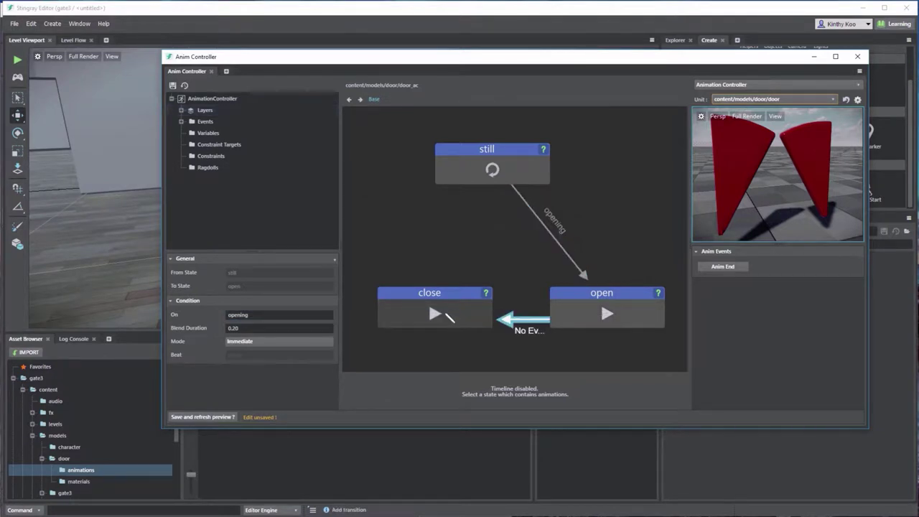
{"action": "left_click", "coordinate": [290, 315]}
{"action": "left_click", "coordinate": [291, 314]}
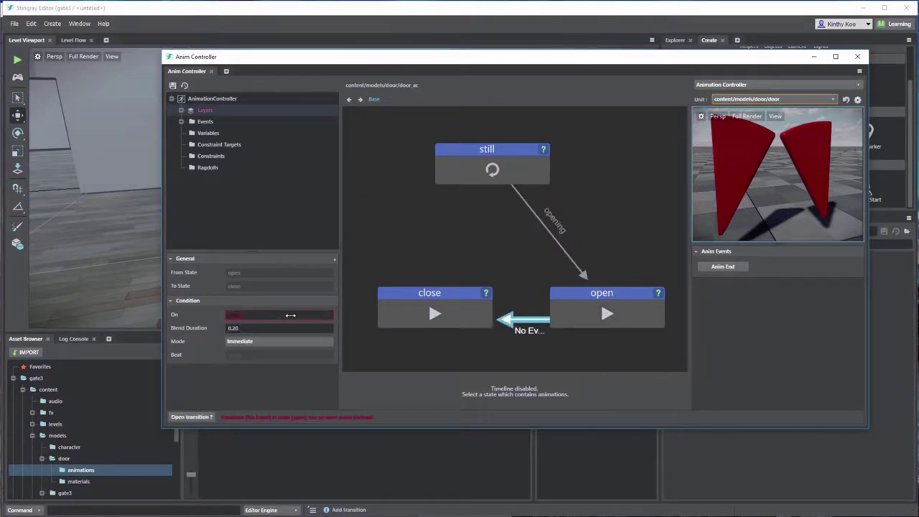
{"action": "key", "text": "Return"}
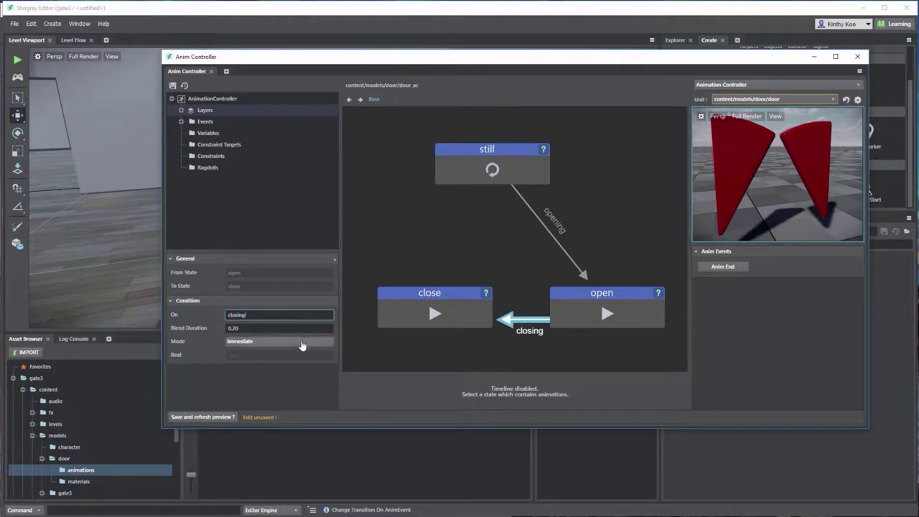
{"action": "left_click", "coordinate": [301, 343]}
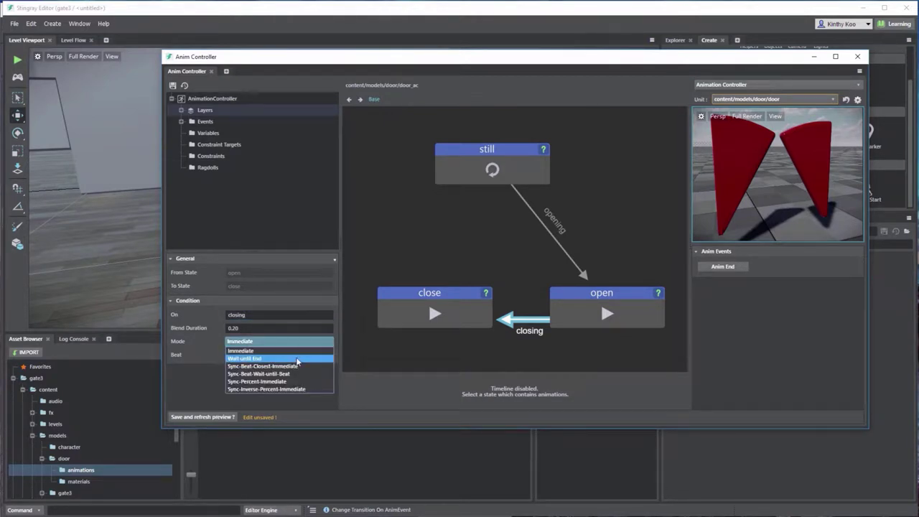
{"action": "left_click", "coordinate": [297, 359]}
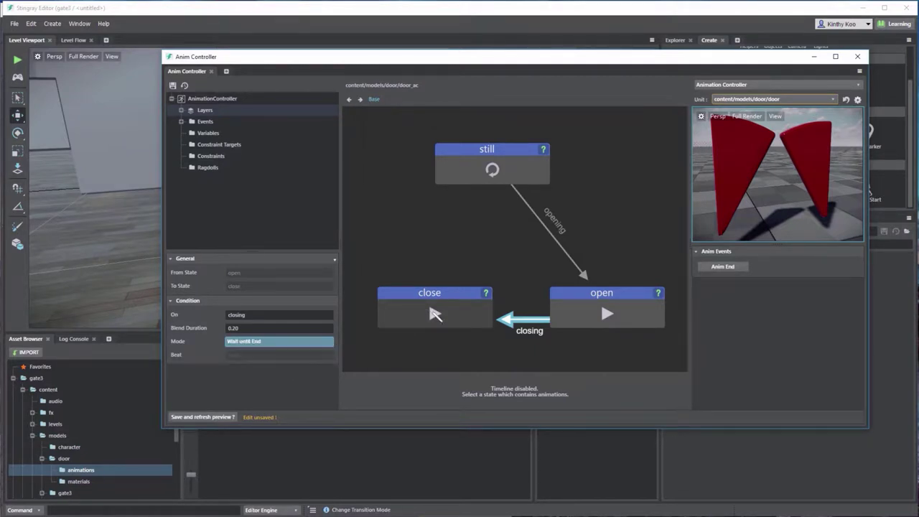
- Add a close→still transition on Anim End that waits until end, then save door_ac
{"action": "left_click_drag", "start_coordinate": [484, 320], "coordinate": [494, 176]}
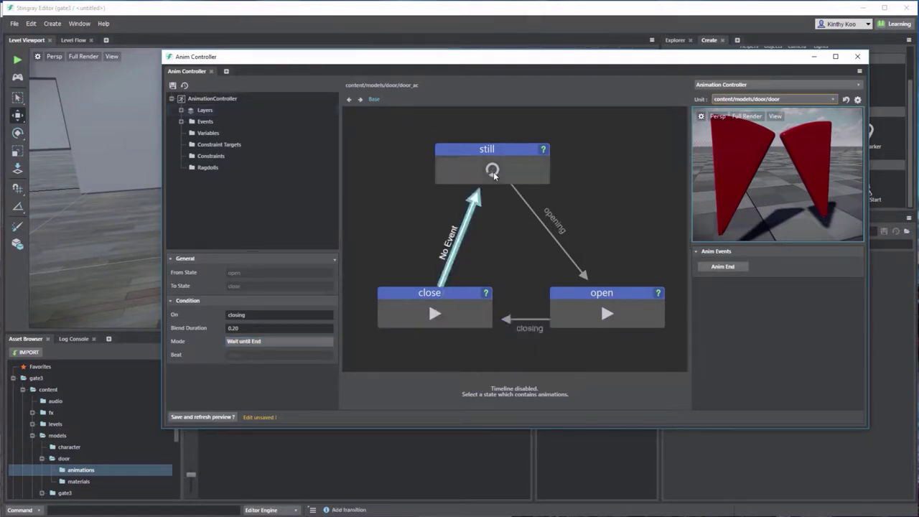
{"action": "left_click", "coordinate": [281, 314]}
{"action": "left_click", "coordinate": [251, 329]}
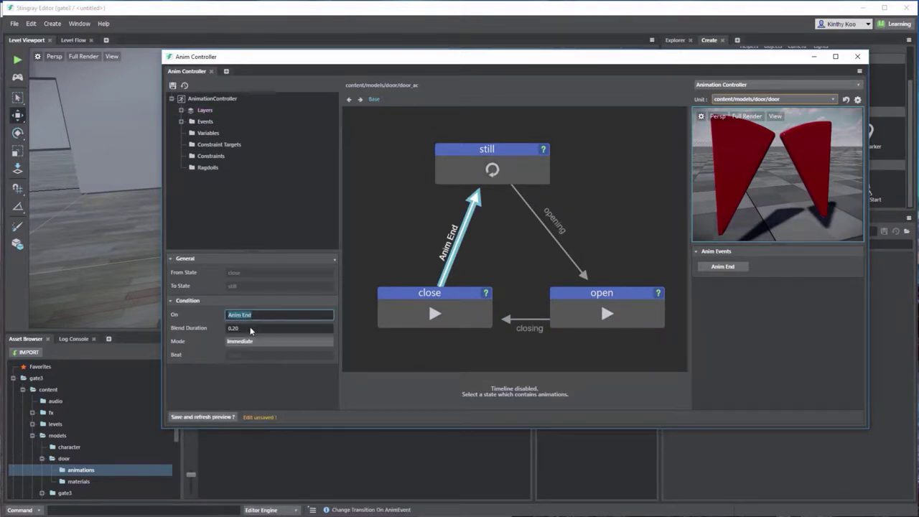
{"action": "left_click", "coordinate": [270, 342]}
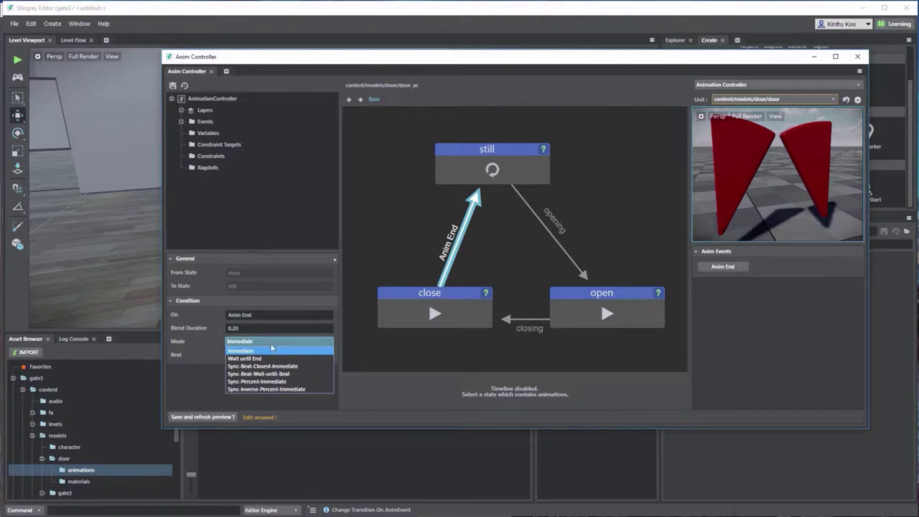
{"action": "left_click", "coordinate": [265, 358]}
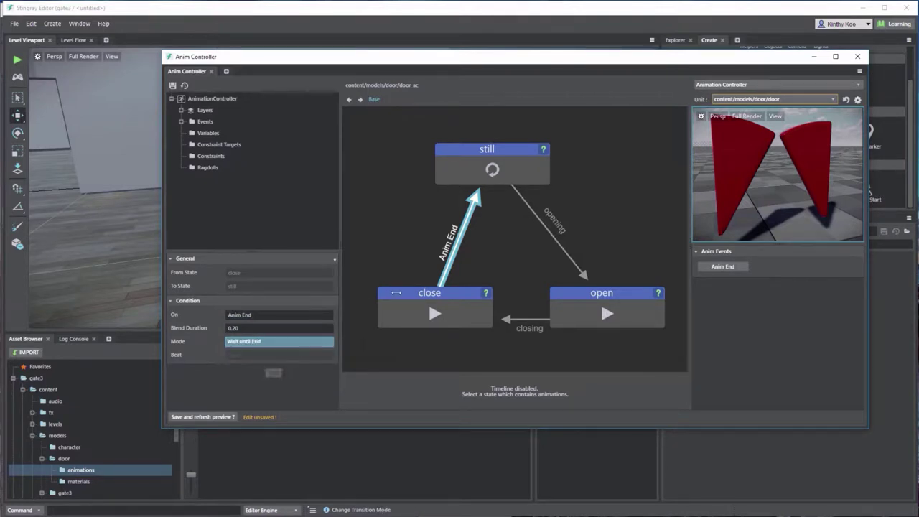
{"action": "left_click", "coordinate": [221, 421]}
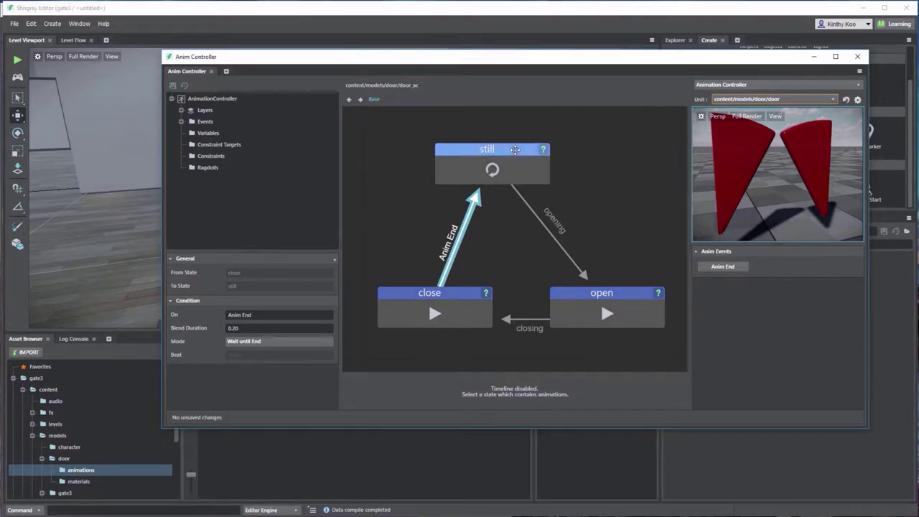
{"action": "left_click_drag", "start_coordinate": [517, 150], "coordinate": [553, 151]}
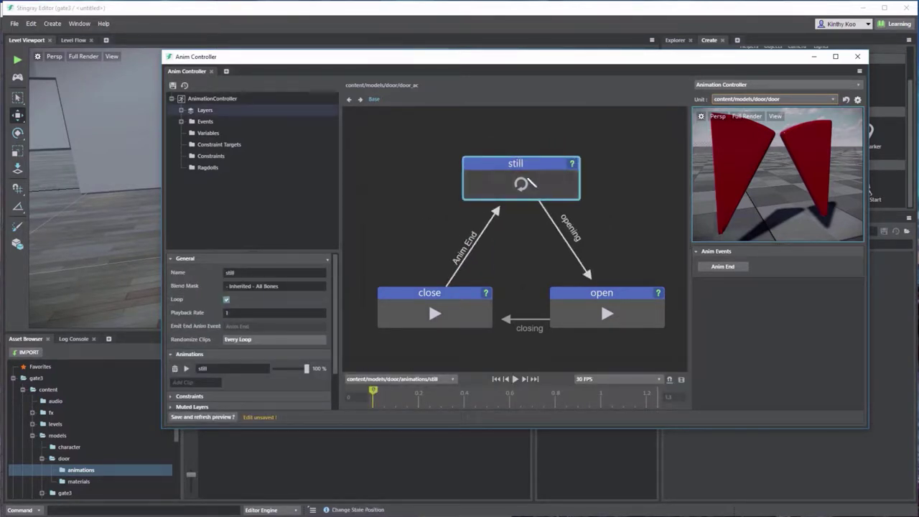
{"action": "left_click", "coordinate": [173, 85]}
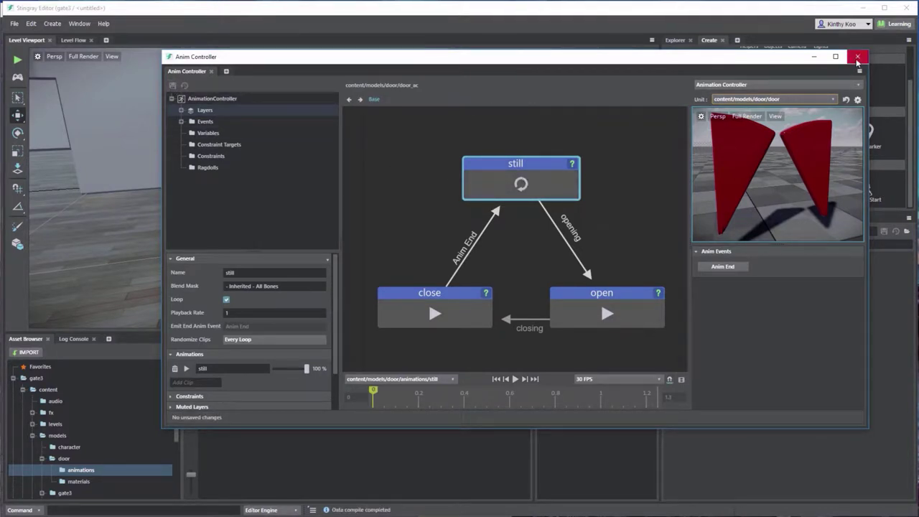
- Close the controller editor, select the turnstile door unit, orbit closer and pick the Trigger tool
{"action": "left_click", "coordinate": [858, 58]}
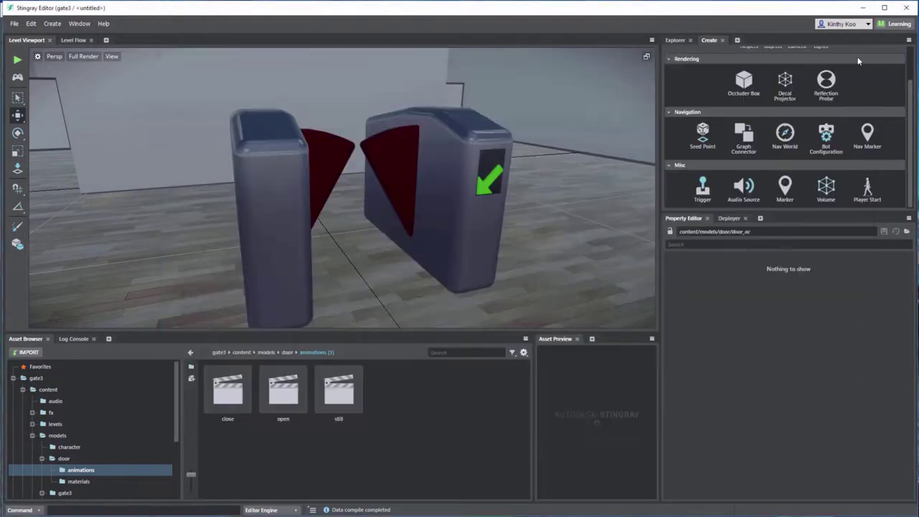
{"action": "left_click", "coordinate": [557, 244]}
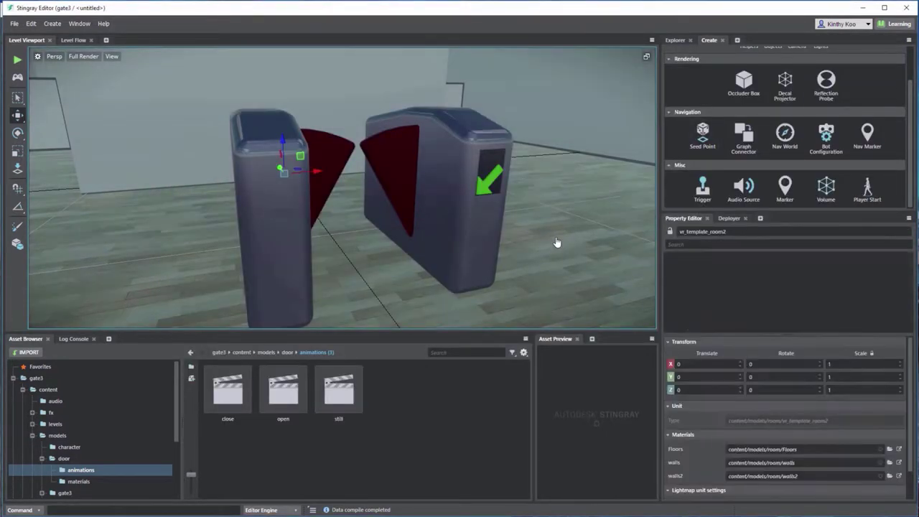
{"action": "left_click", "coordinate": [408, 199]}
{"action": "left_click_drag", "start_coordinate": [324, 232], "coordinate": [425, 219], "text": "alt"}
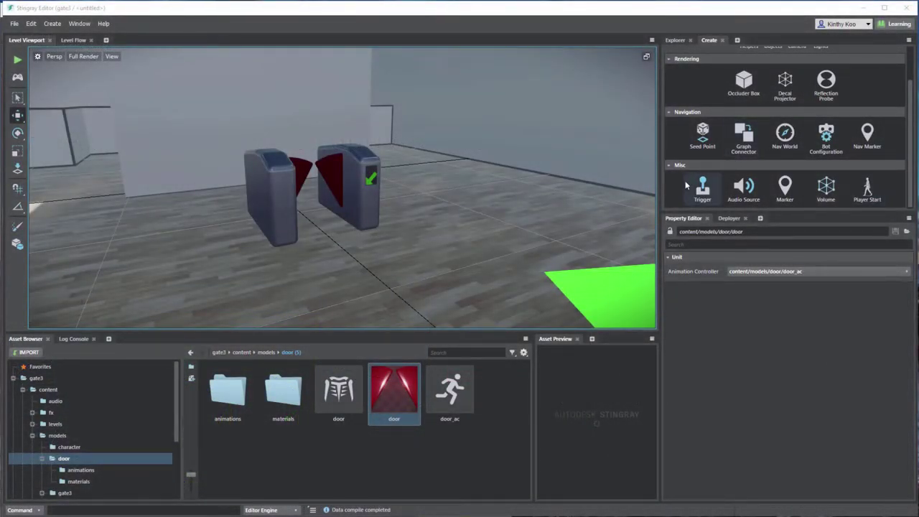
{"action": "left_click", "coordinate": [705, 193]}
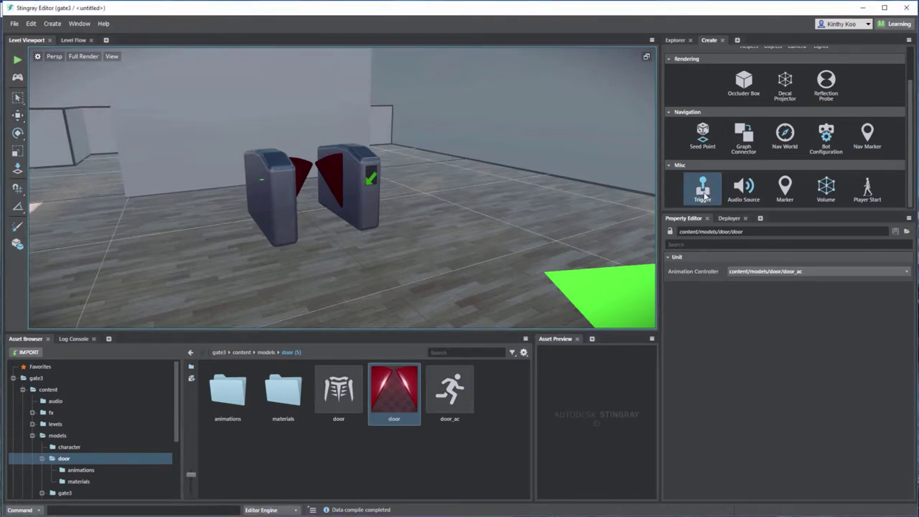
- Draw a trigger box around the turnstile, set its height, and rename it active
{"action": "left_click_drag", "start_coordinate": [330, 230], "coordinate": [467, 268], "text": "alt"}
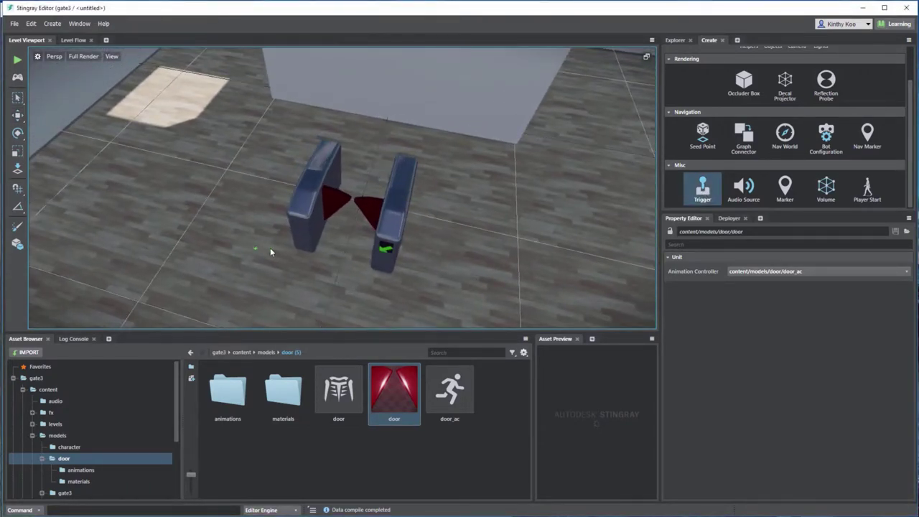
{"action": "left_click_drag", "start_coordinate": [291, 249], "coordinate": [420, 193]}
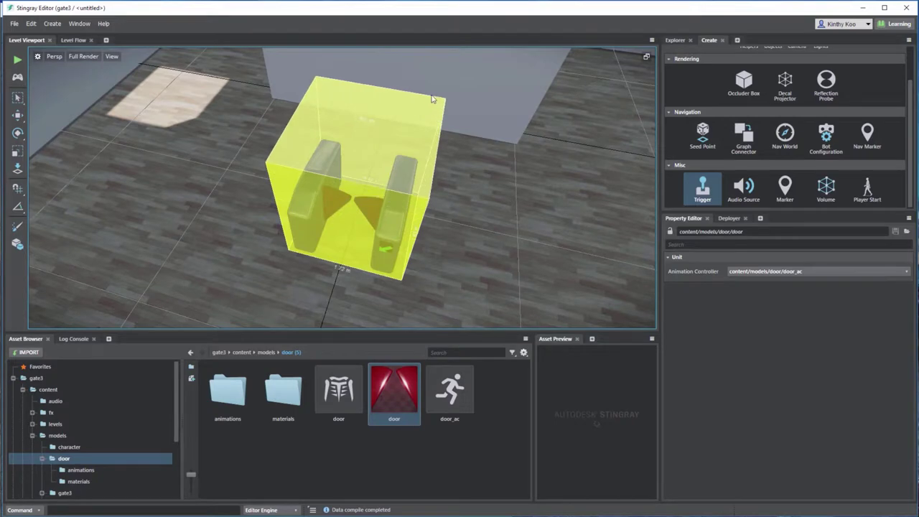
{"action": "left_click", "coordinate": [432, 96]}
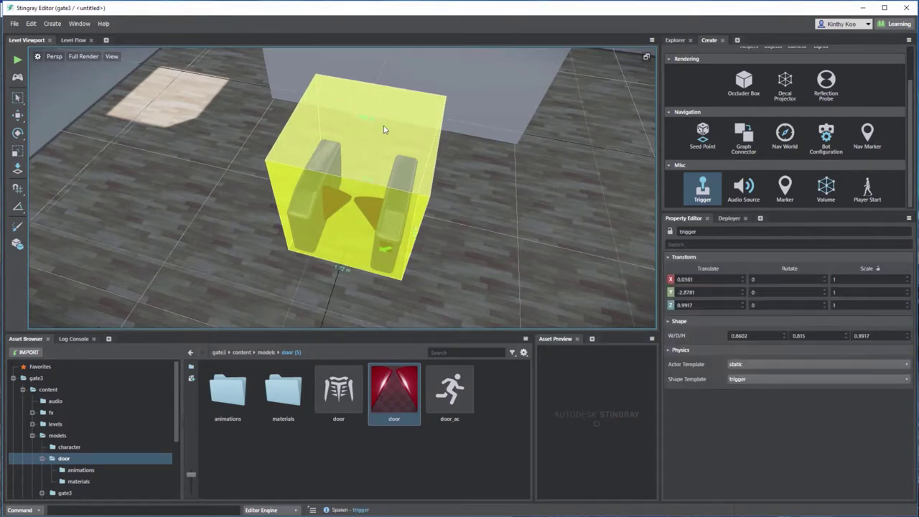
{"action": "left_click_drag", "start_coordinate": [386, 130], "coordinate": [407, 171], "text": "alt"}
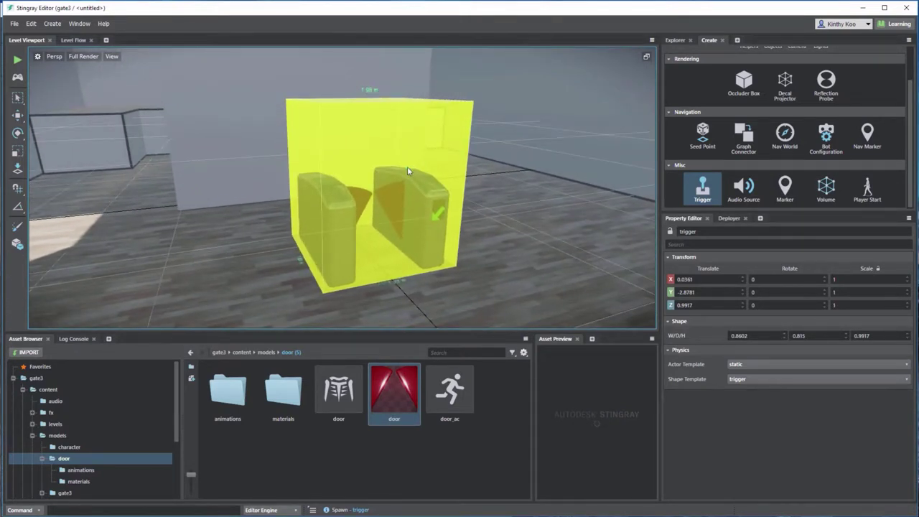
{"action": "left_click", "coordinate": [715, 231]}
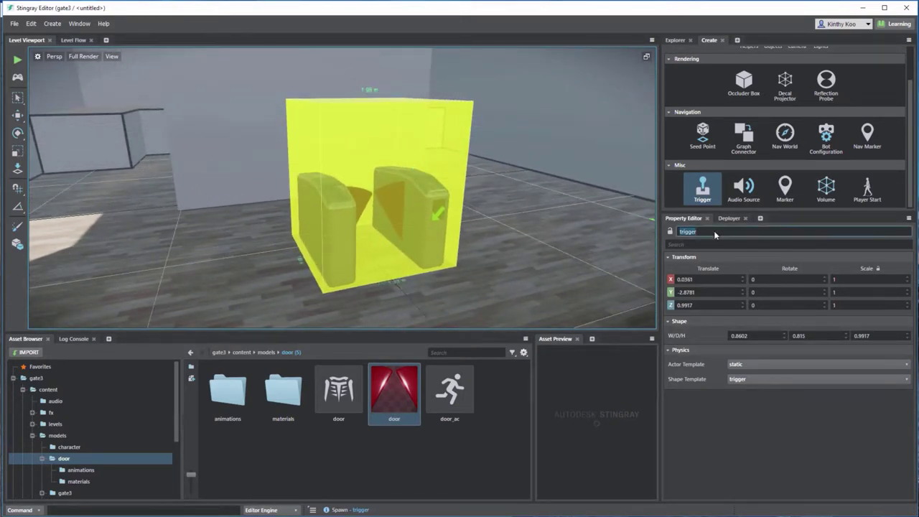
{"action": "type", "text": "active"}
{"action": "key", "text": "Return"}
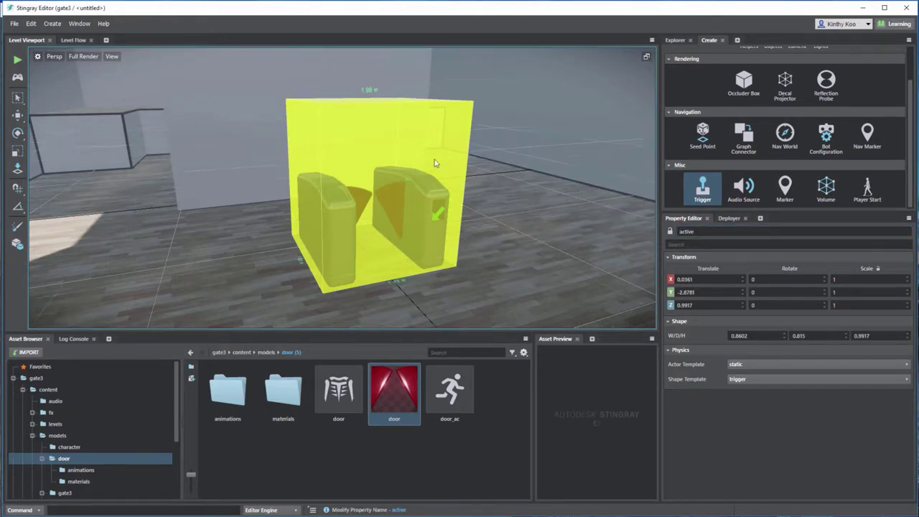
- Add a Level Loaded node to the Level Flow graph
{"action": "left_click", "coordinate": [74, 40]}
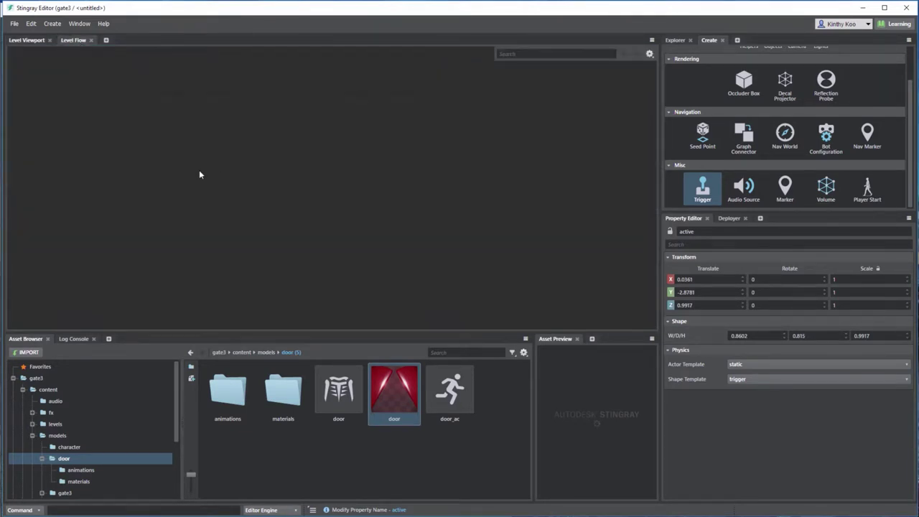
{"action": "right_click", "coordinate": [200, 175]}
{"action": "type", "text": "level"}
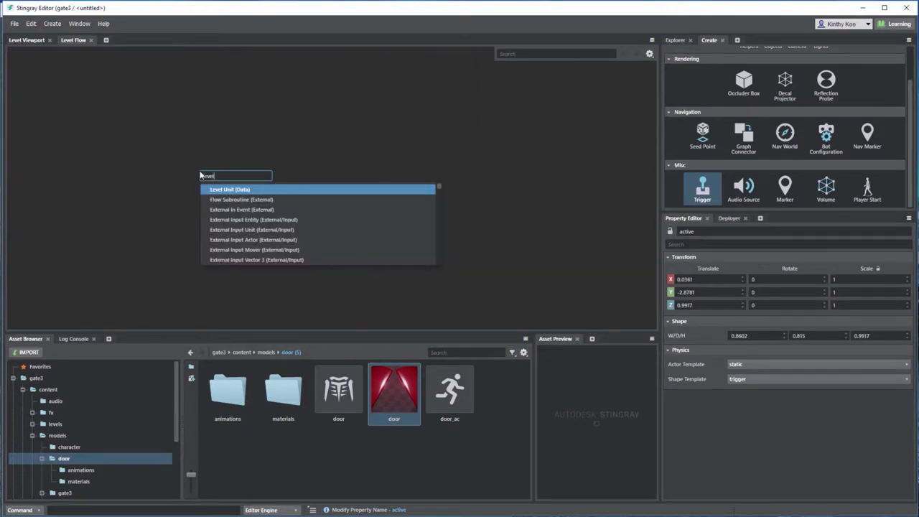
{"action": "type", "text": " load"}
{"action": "key", "text": "Return"}
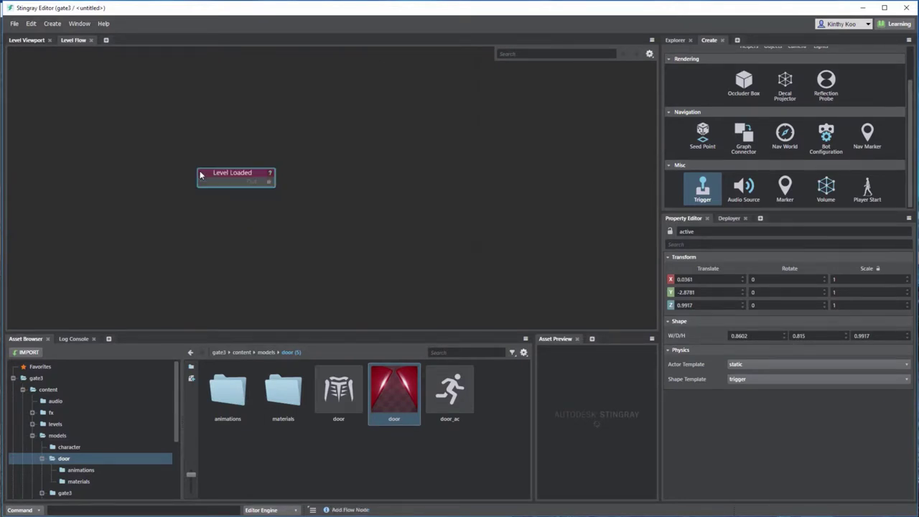
{"action": "left_click_drag", "start_coordinate": [234, 174], "coordinate": [178, 175]}
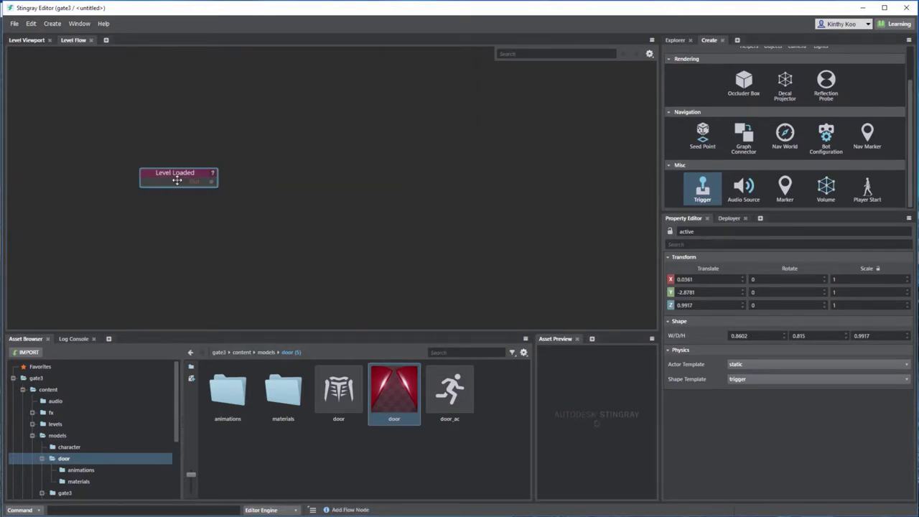
- Add a Trigger node using the active shape and wire Level Loaded's Out into its Enable
{"action": "right_click", "coordinate": [332, 177]}
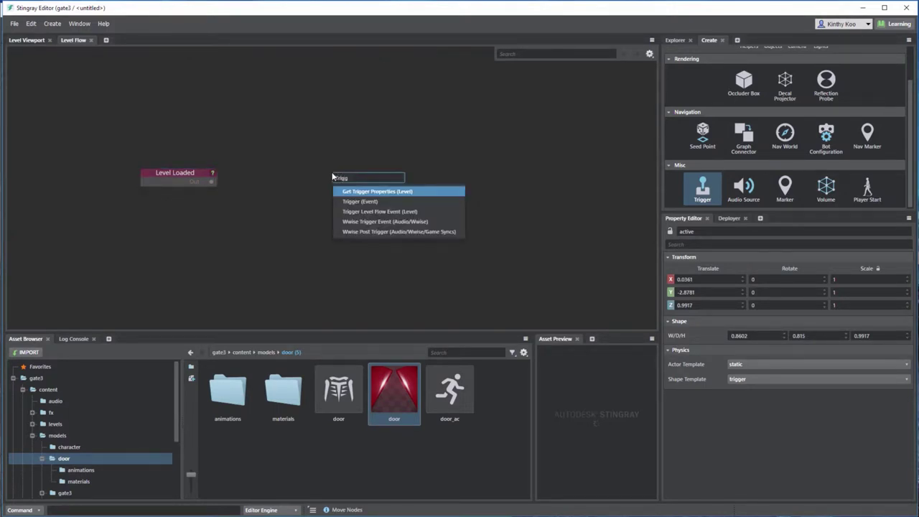
{"action": "left_click", "coordinate": [386, 203]}
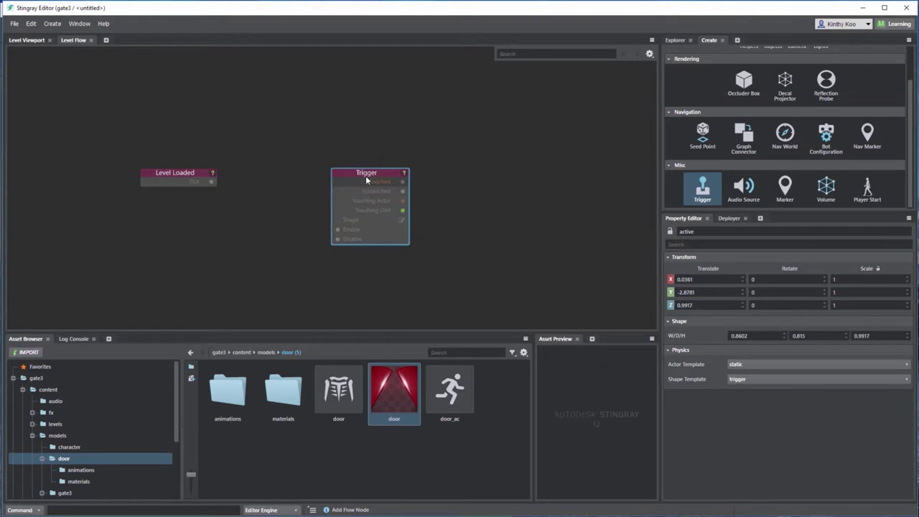
{"action": "left_click_drag", "start_coordinate": [362, 171], "coordinate": [276, 170]}
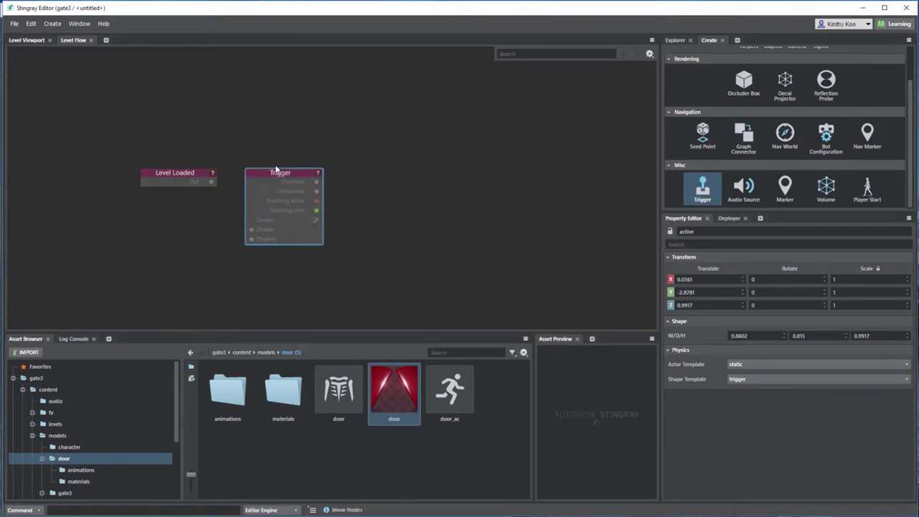
{"action": "left_click", "coordinate": [316, 220]}
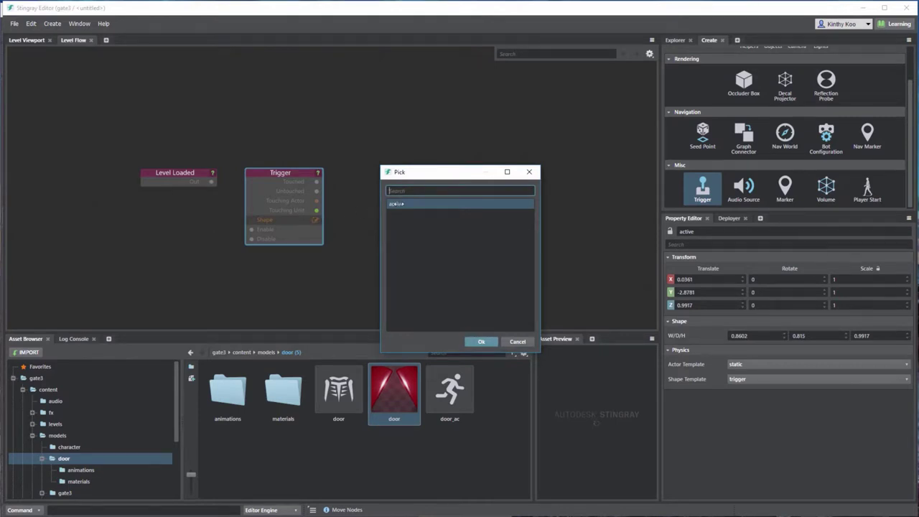
{"action": "double_click", "coordinate": [396, 204]}
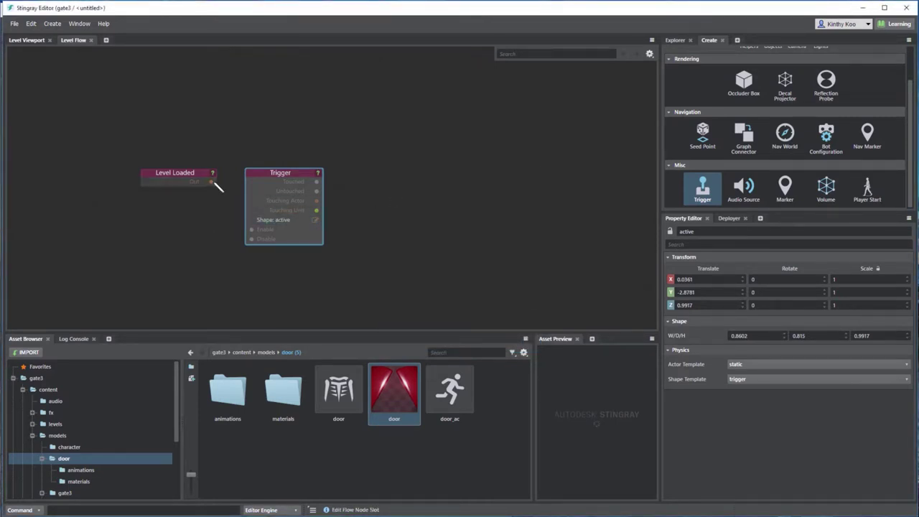
{"action": "left_click_drag", "start_coordinate": [214, 183], "coordinate": [252, 230]}
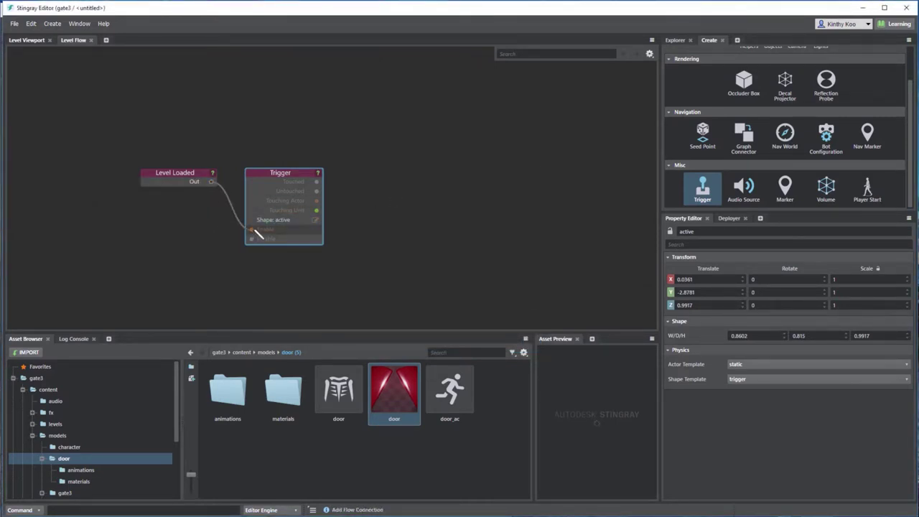
{"action": "left_click", "coordinate": [257, 131]}
- Add a Level Unit node set to the door unit
{"action": "right_click", "coordinate": [260, 133]}
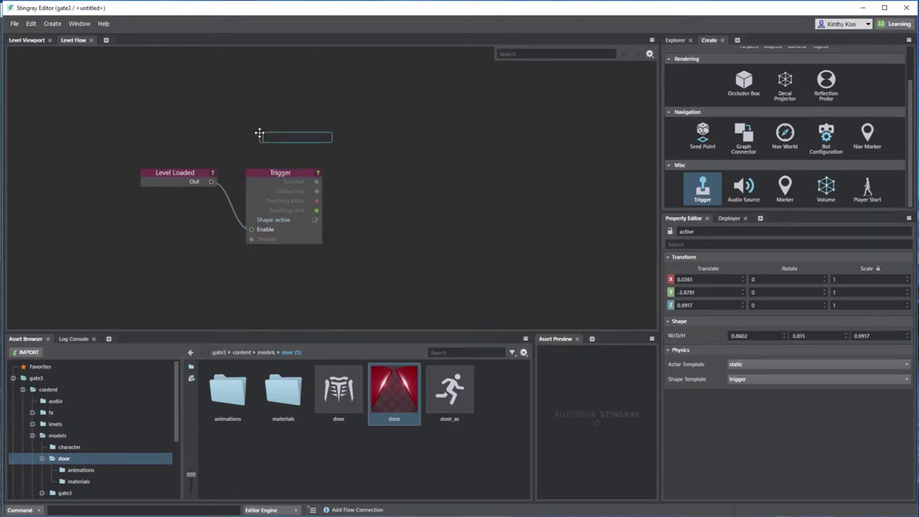
{"action": "type", "text": "unit"}
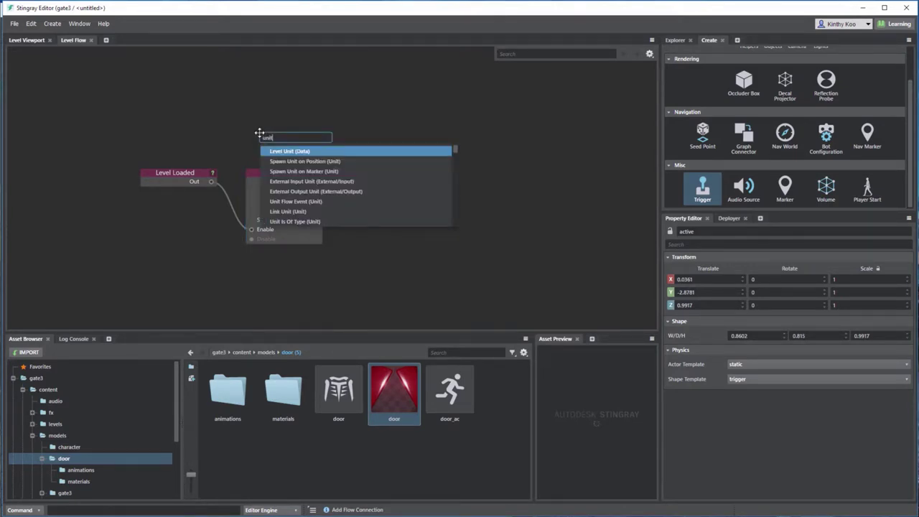
{"action": "key", "text": "Return"}
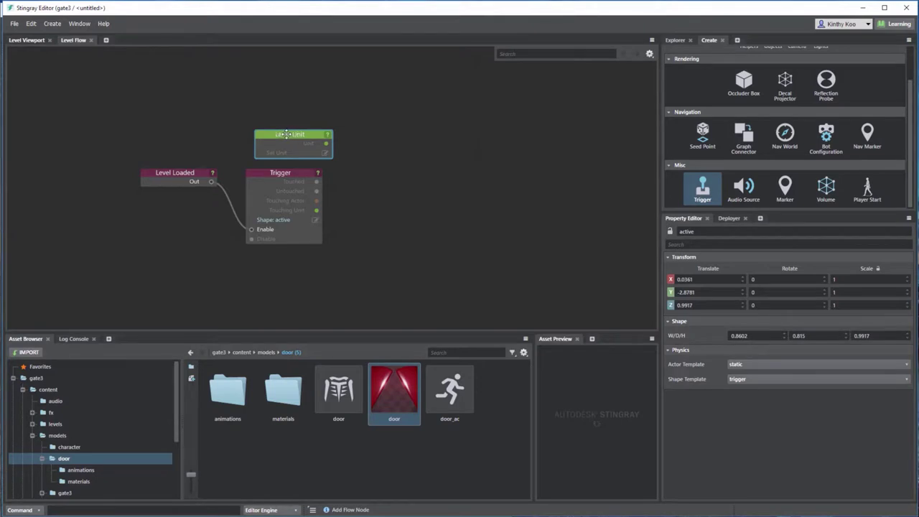
{"action": "left_click_drag", "start_coordinate": [289, 134], "coordinate": [280, 133]}
{"action": "left_click", "coordinate": [317, 153]}
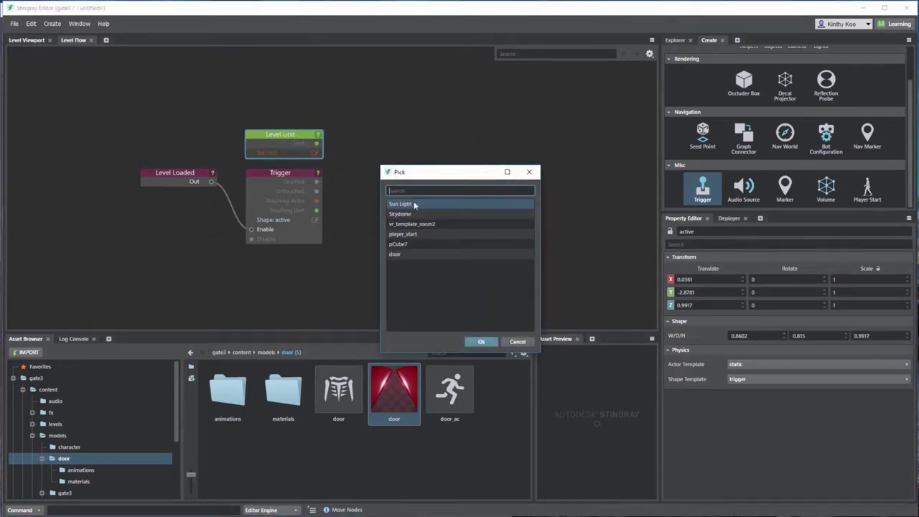
{"action": "double_click", "coordinate": [405, 254]}
- Add a Send Animation Controller Event node sending opening to the door on Touched
{"action": "right_click", "coordinate": [376, 173]}
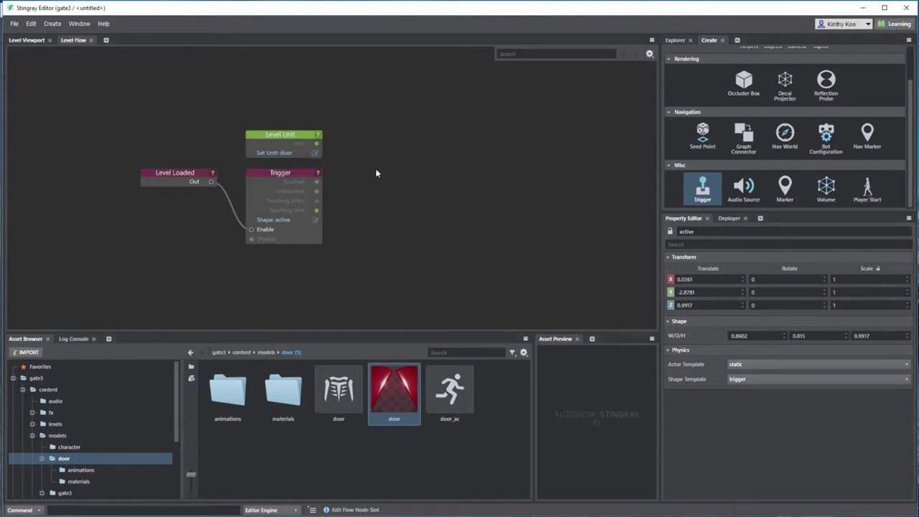
{"action": "type", "text": "send"}
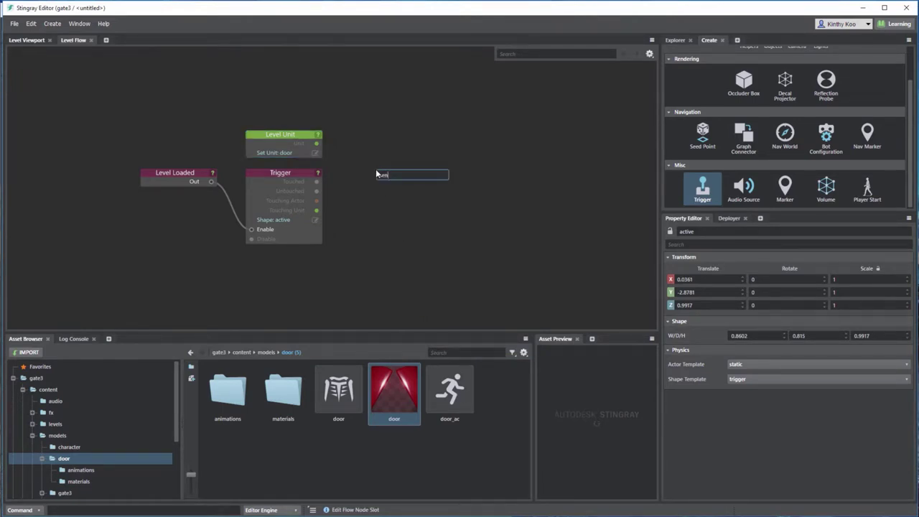
{"action": "left_click", "coordinate": [415, 189]}
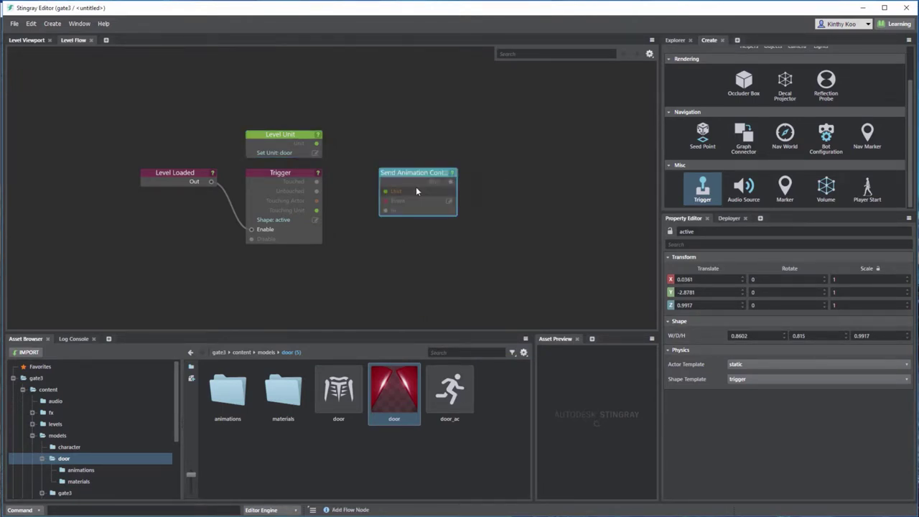
{"action": "left_click_drag", "start_coordinate": [418, 169], "coordinate": [419, 129]}
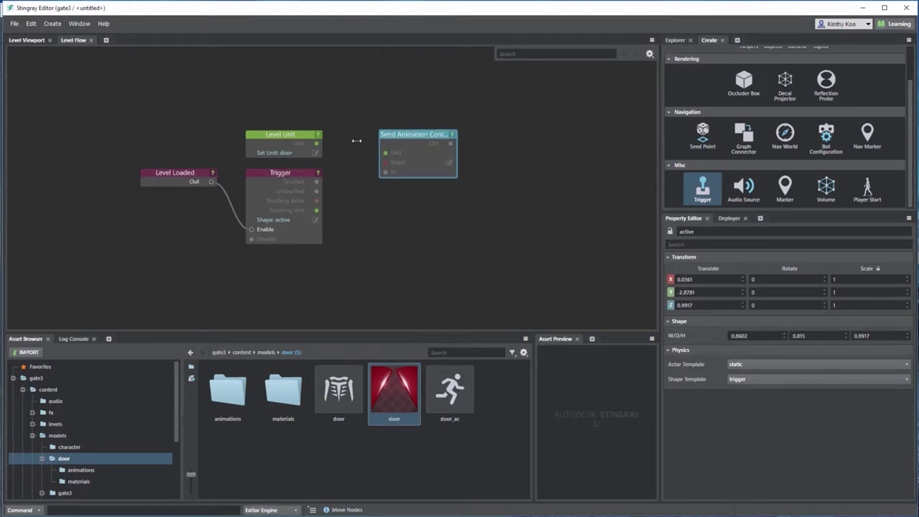
{"action": "left_click_drag", "start_coordinate": [316, 143], "coordinate": [406, 149]}
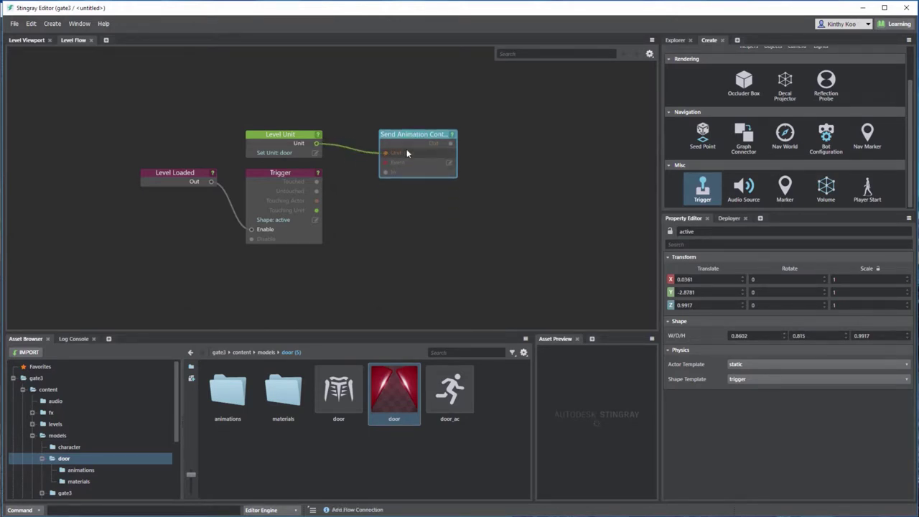
{"action": "left_click", "coordinate": [448, 162]}
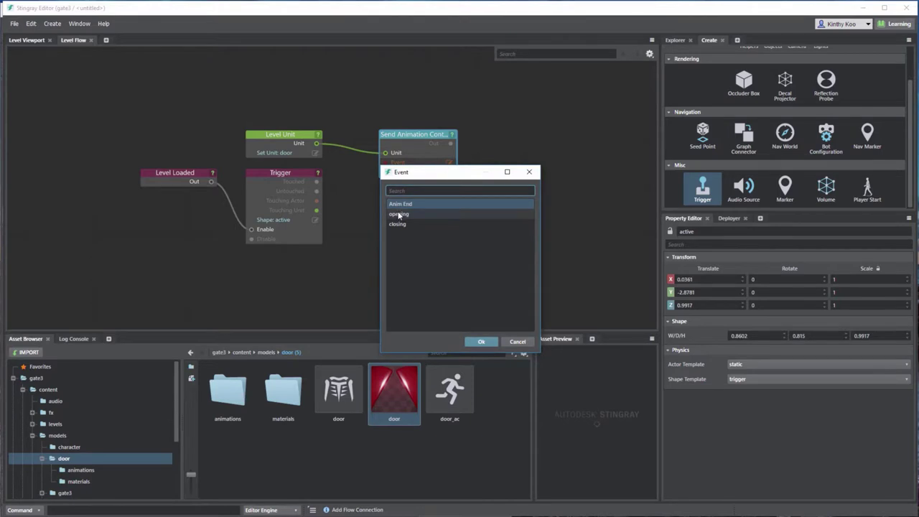
{"action": "double_click", "coordinate": [400, 214]}
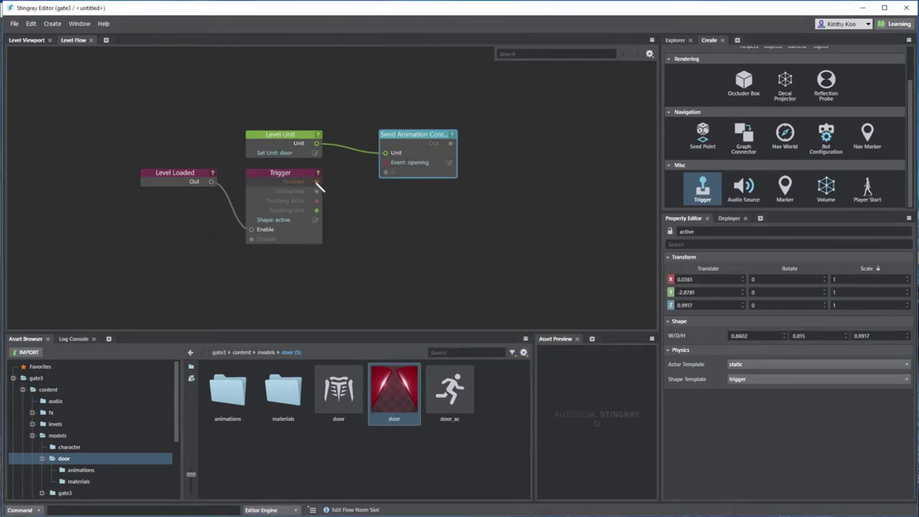
{"action": "left_click_drag", "start_coordinate": [316, 184], "coordinate": [387, 173]}
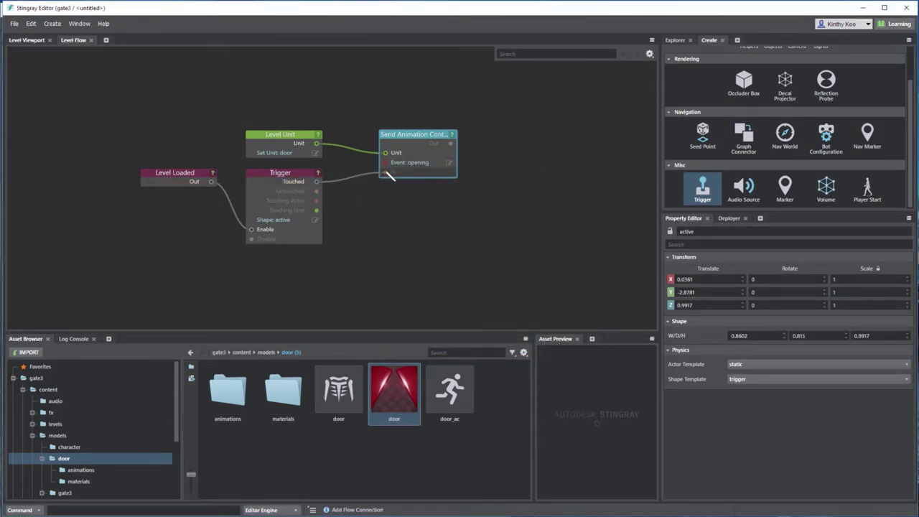
- Duplicate the Send Animation Controller Event node, set it to closing, and wire door Unit and Untouched
{"action": "right_click", "coordinate": [406, 134]}
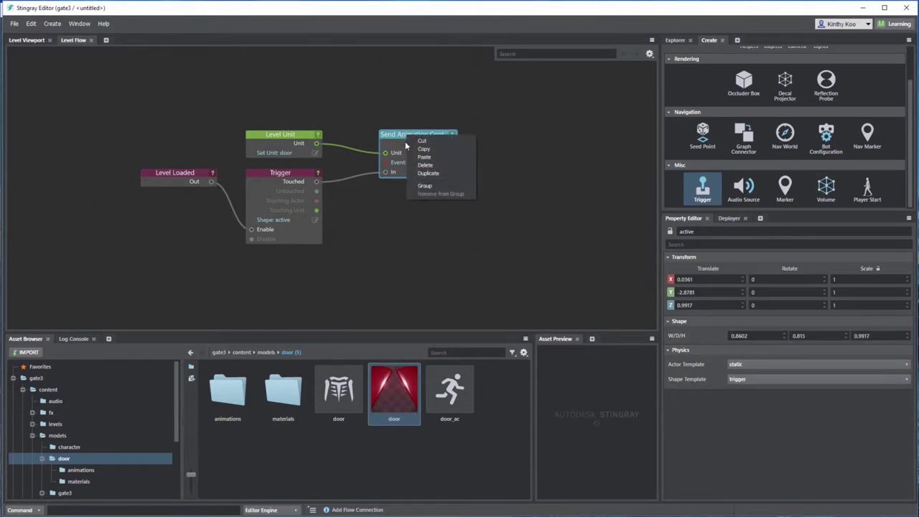
{"action": "left_click", "coordinate": [427, 175]}
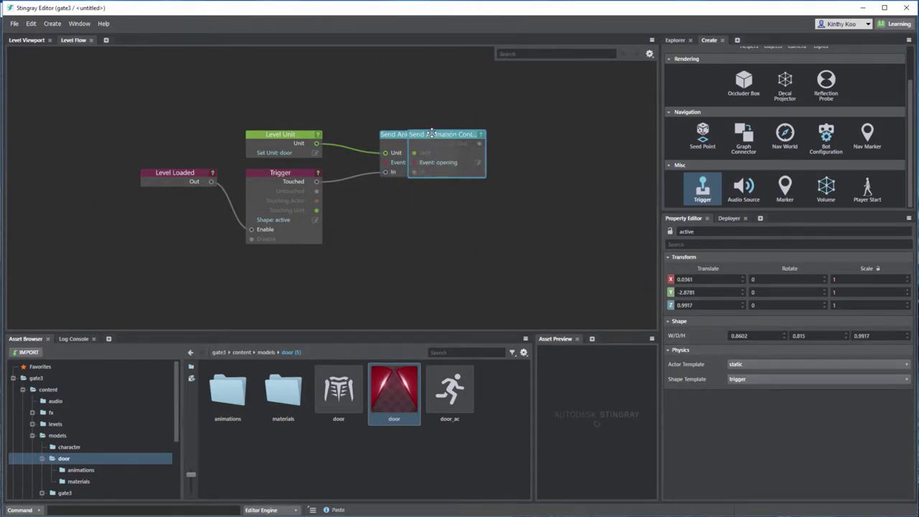
{"action": "left_click_drag", "start_coordinate": [430, 135], "coordinate": [399, 201]}
{"action": "left_click_drag", "start_coordinate": [317, 144], "coordinate": [387, 220]}
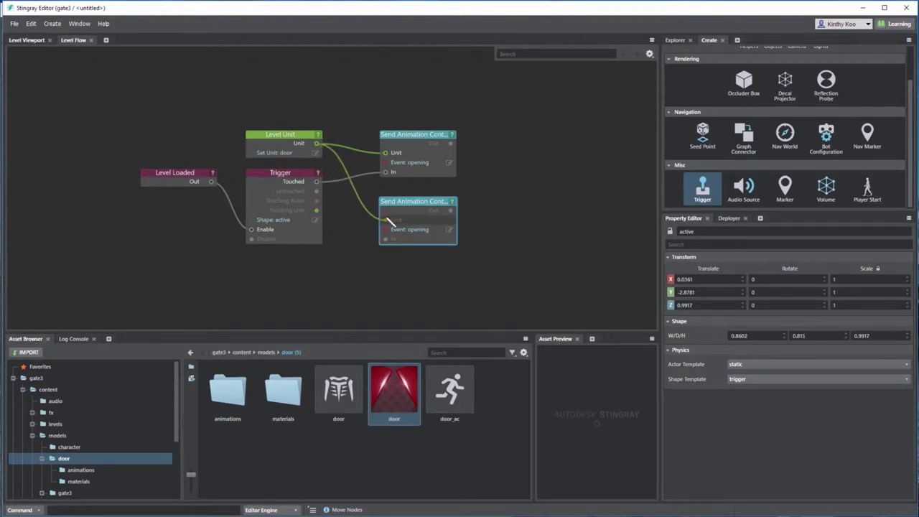
{"action": "left_click", "coordinate": [449, 229]}
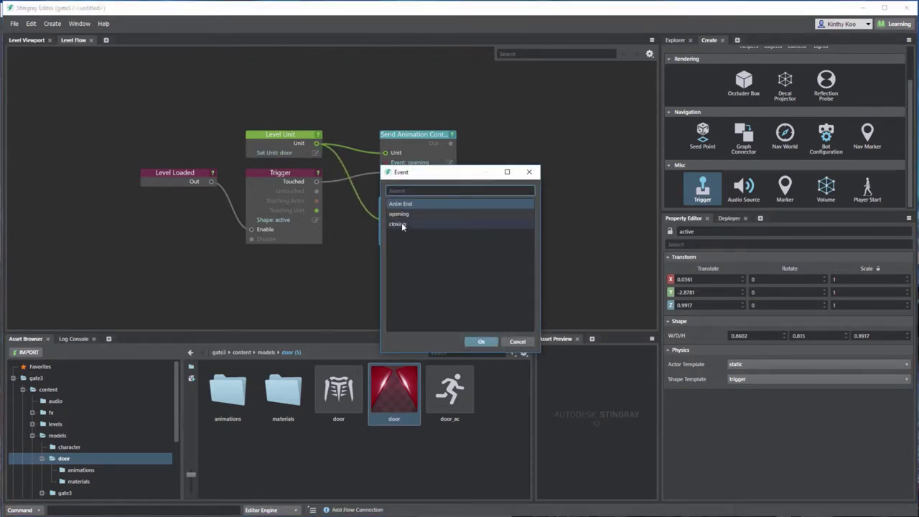
{"action": "double_click", "coordinate": [402, 223]}
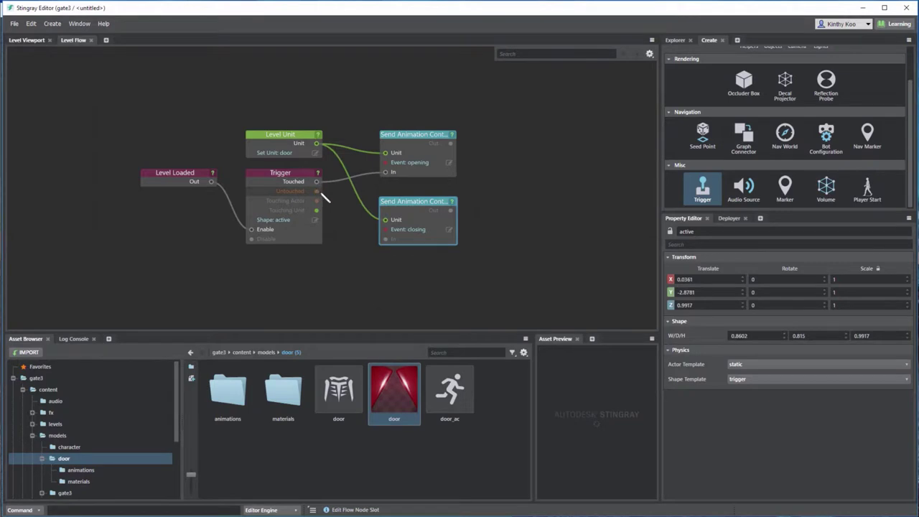
{"action": "left_click_drag", "start_coordinate": [317, 191], "coordinate": [385, 240]}
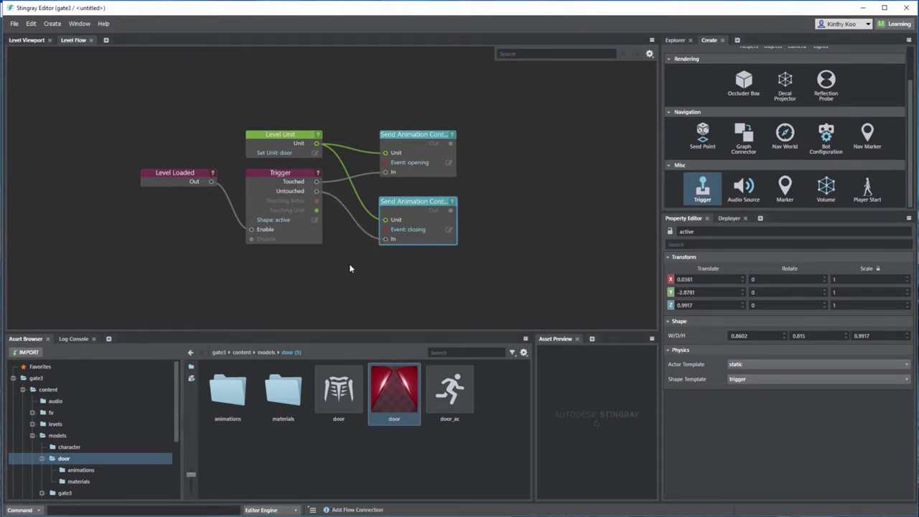
{"action": "scroll", "coordinate": [349, 268], "scroll_direction": "up", "scroll_amount": 4}
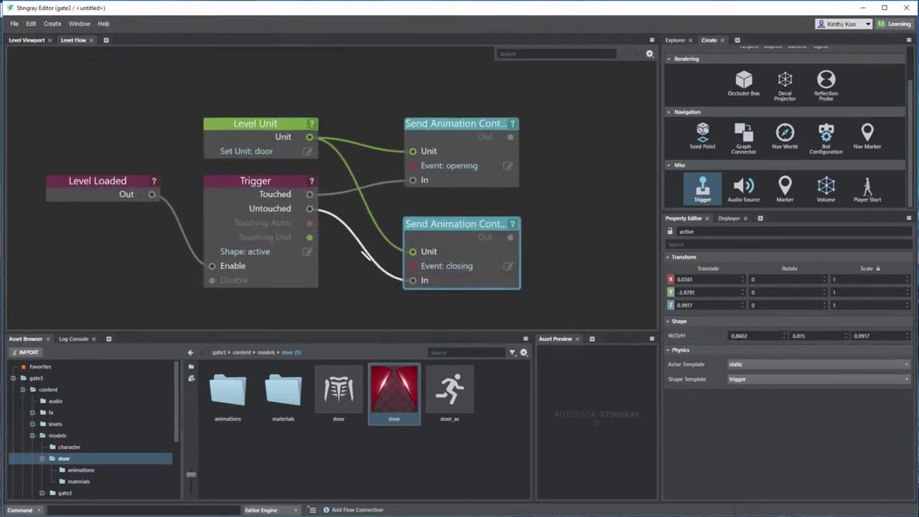
{"action": "middle_click_drag", "start_coordinate": [364, 254], "coordinate": [390, 242]}
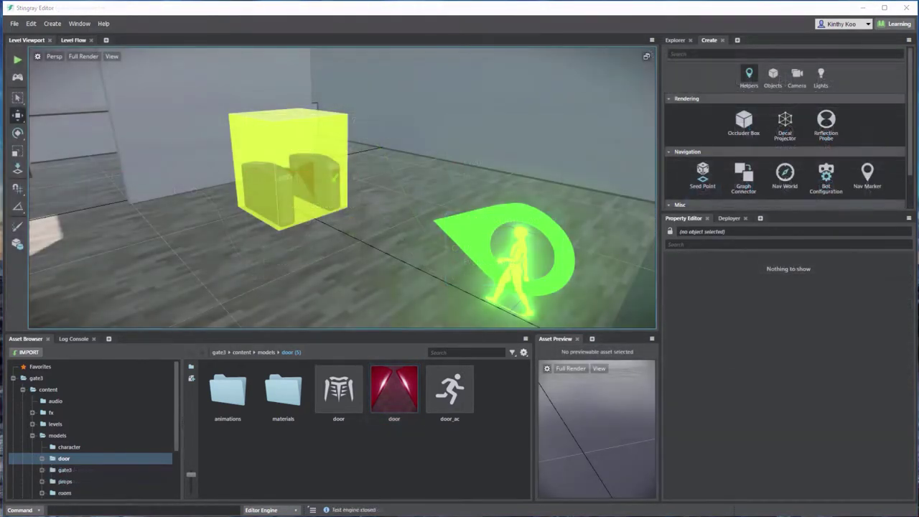
- Frame the door in the viewport and launch the test level
{"action": "middle_click_drag", "start_coordinate": [365, 153], "coordinate": [255, 133], "text": "alt"}
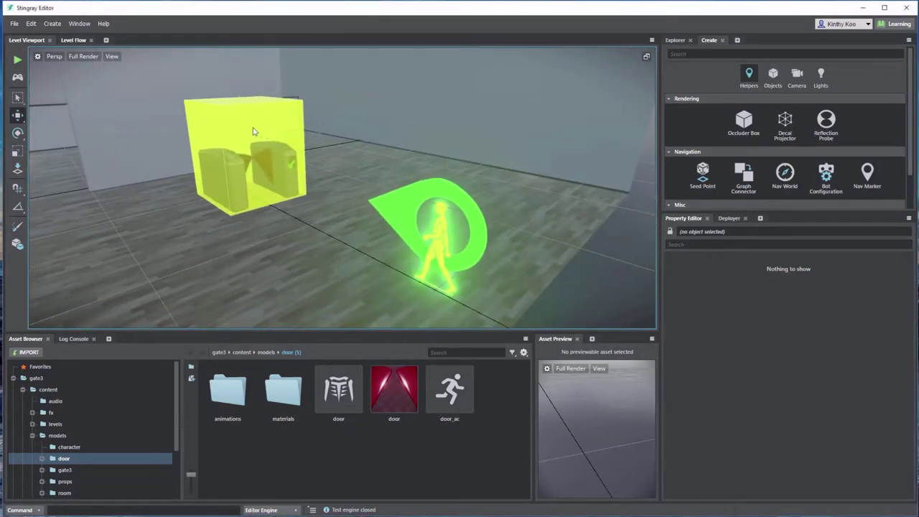
{"action": "left_click", "coordinate": [17, 60]}
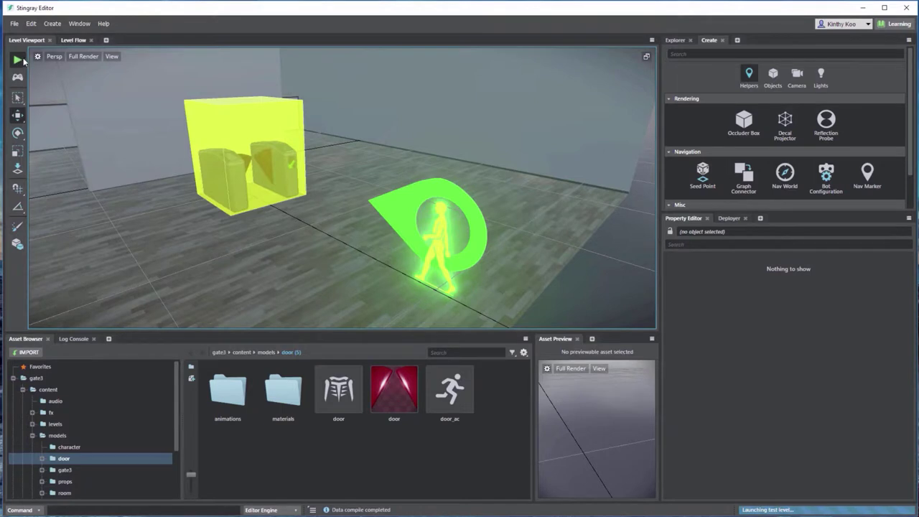
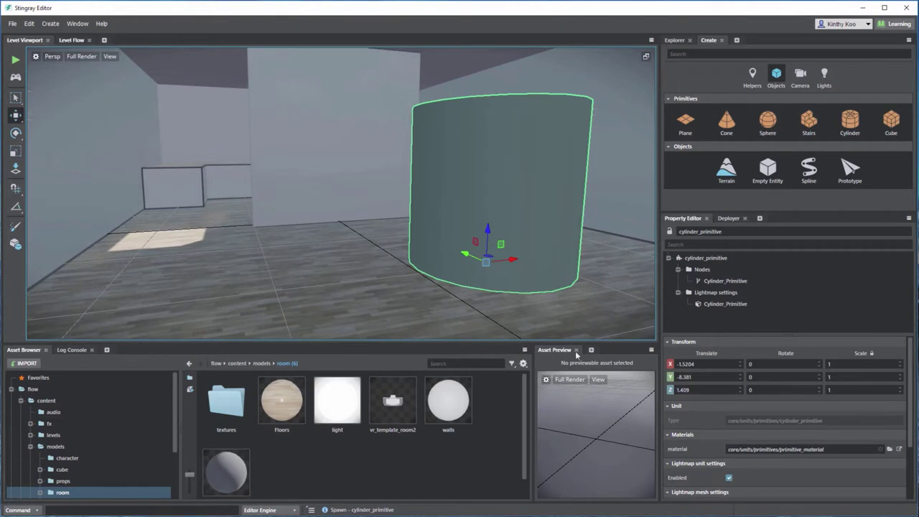
- Move the cylinder to translate 3, 3, 0 and switch to the Level Flow graph
{"action": "left_click", "coordinate": [716, 362]}
{"action": "type", "text": "3"}
{"action": "key", "text": "Return"}
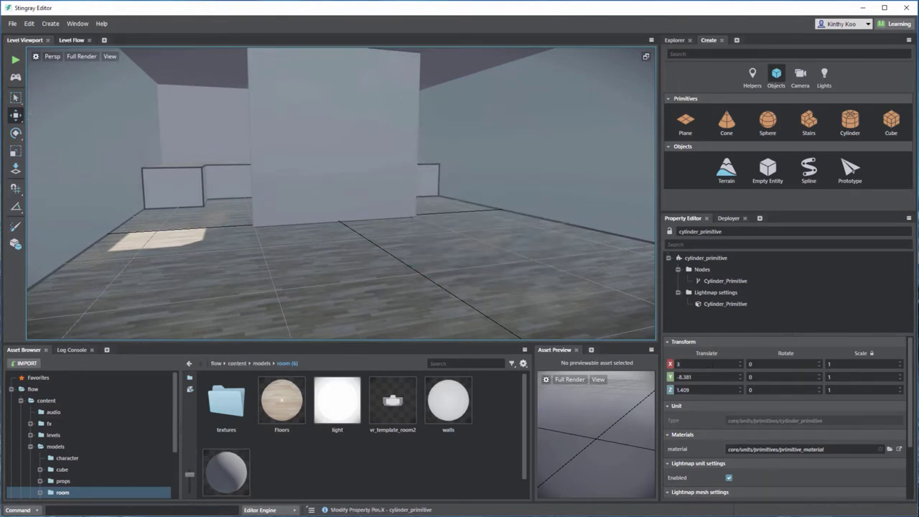
{"action": "left_click", "coordinate": [705, 376]}
{"action": "type", "text": "3"}
{"action": "key", "text": "Return"}
{"action": "left_click", "coordinate": [699, 390]}
{"action": "type", "text": "0"}
{"action": "key", "text": "Return"}
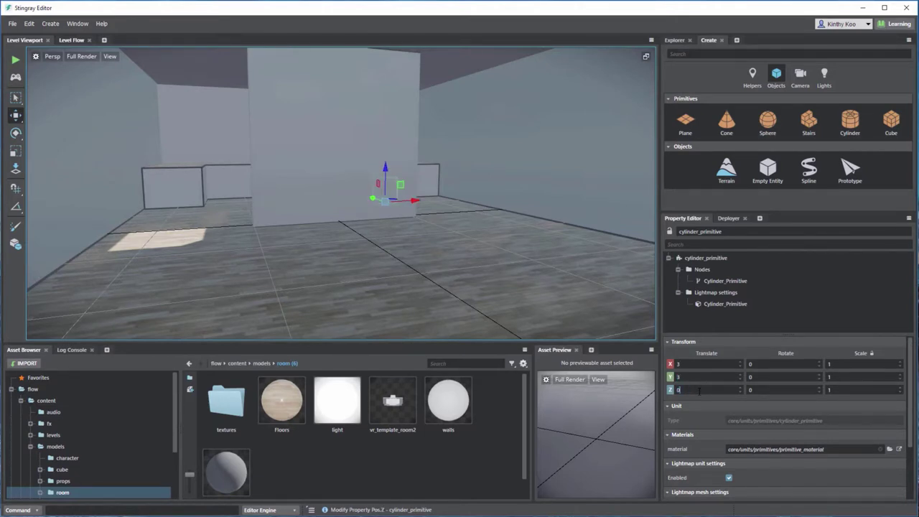
{"action": "left_click_drag", "start_coordinate": [462, 261], "coordinate": [336, 260], "text": "alt"}
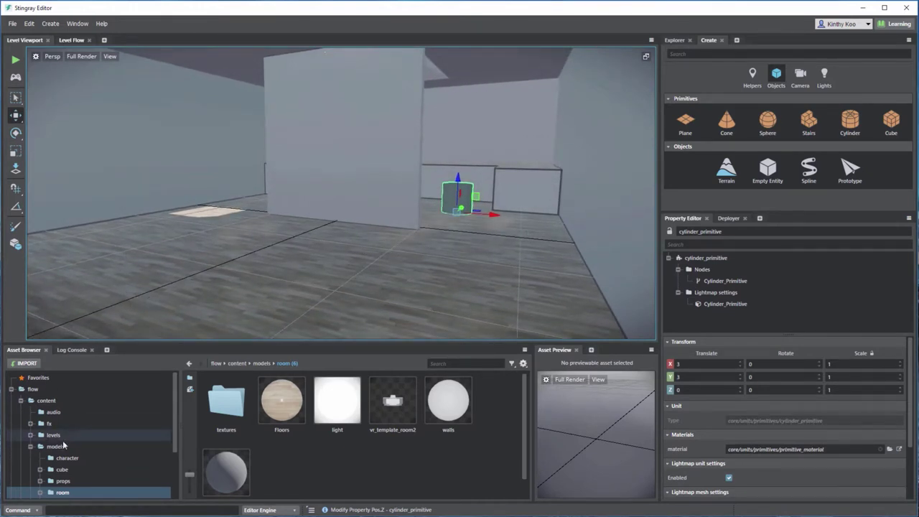
{"action": "left_click", "coordinate": [71, 40]}
- Add a Keyboard Button node to the level flow and move it left
{"action": "right_click", "coordinate": [273, 191]}
{"action": "type", "text": "keyboard"}
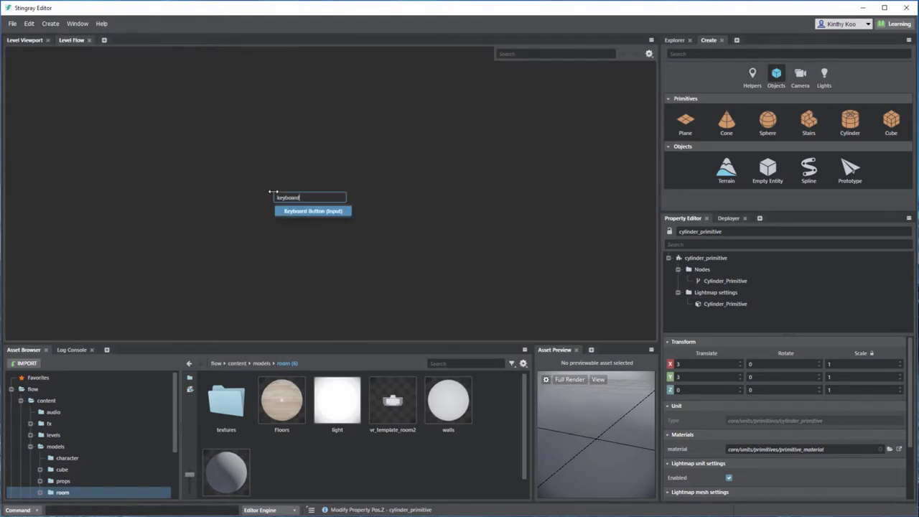
{"action": "key", "text": "Return"}
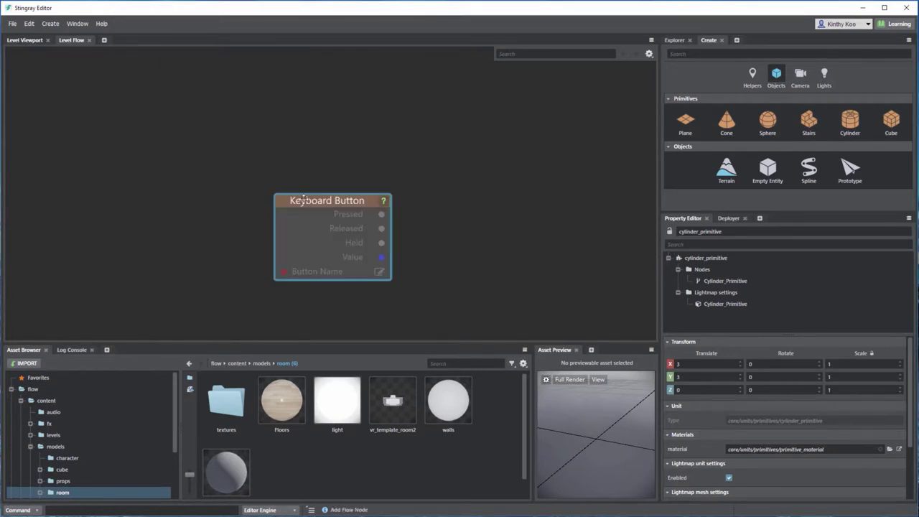
{"action": "left_click_drag", "start_coordinate": [263, 207], "coordinate": [148, 207]}
{"action": "left_click", "coordinate": [407, 131]}
- Add a SteamVR Set Tracking Space node and wire Keyboard Button's Pressed into its In
{"action": "right_click", "coordinate": [371, 140]}
{"action": "type", "text": "set tr"}
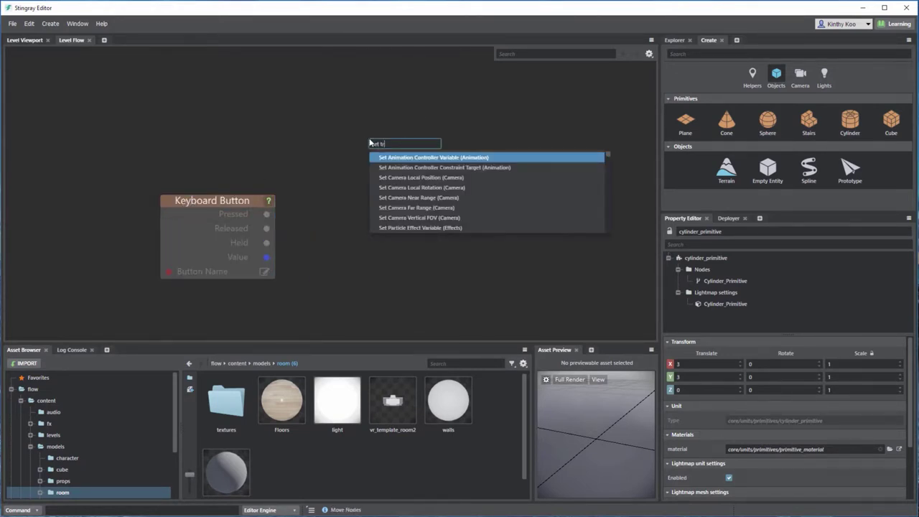
{"action": "type", "text": "ack"}
{"action": "key", "text": "Return"}
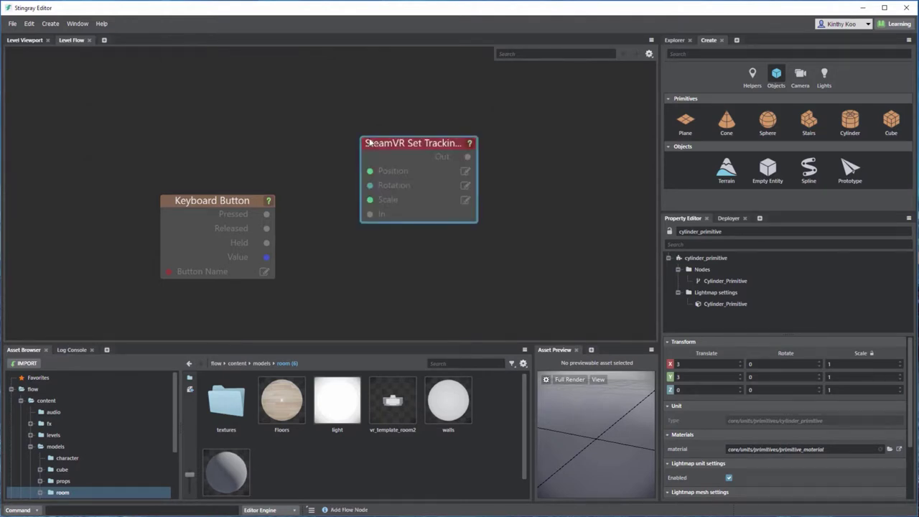
{"action": "left_click_drag", "start_coordinate": [478, 163], "coordinate": [635, 162]}
{"action": "left_click_drag", "start_coordinate": [266, 214], "coordinate": [370, 214]}
- Set the tracking space Position to 3 3 0 and the keyboard Button Name to 1
{"action": "left_click", "coordinate": [624, 173]}
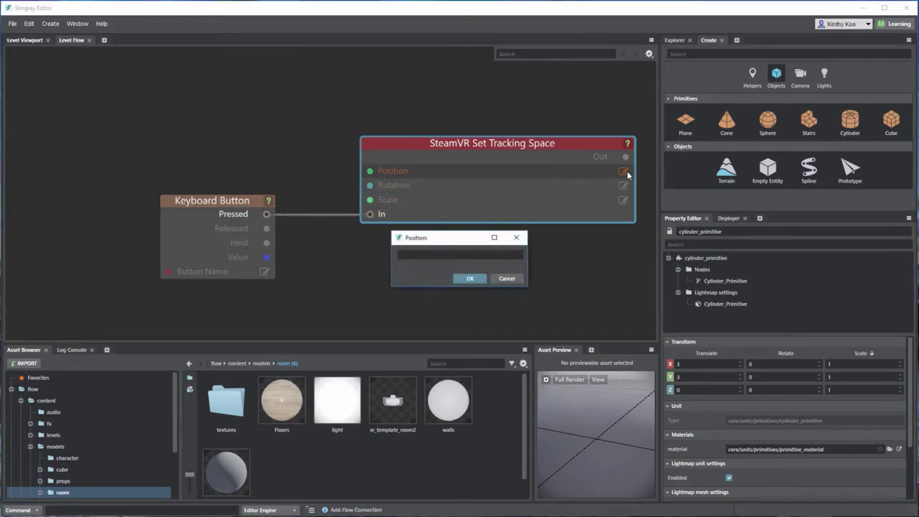
{"action": "type", "text": "3 3 0"}
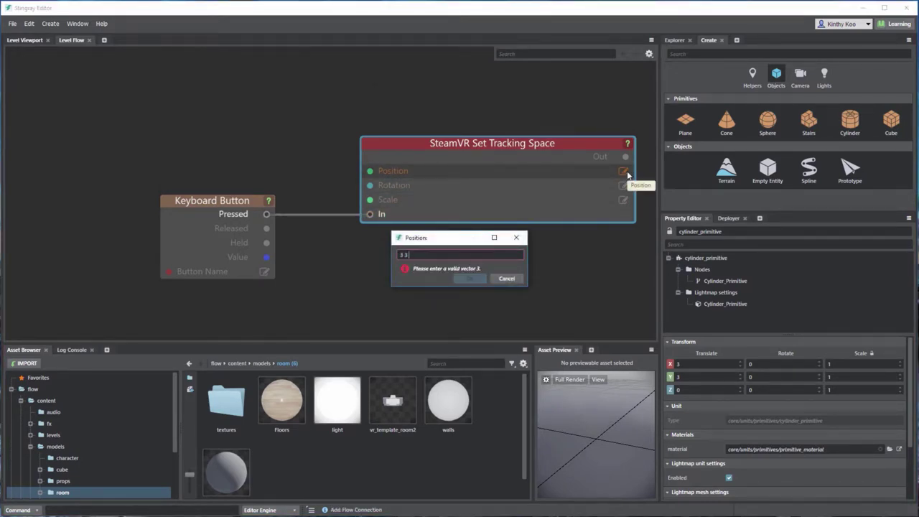
{"action": "key", "text": "Return"}
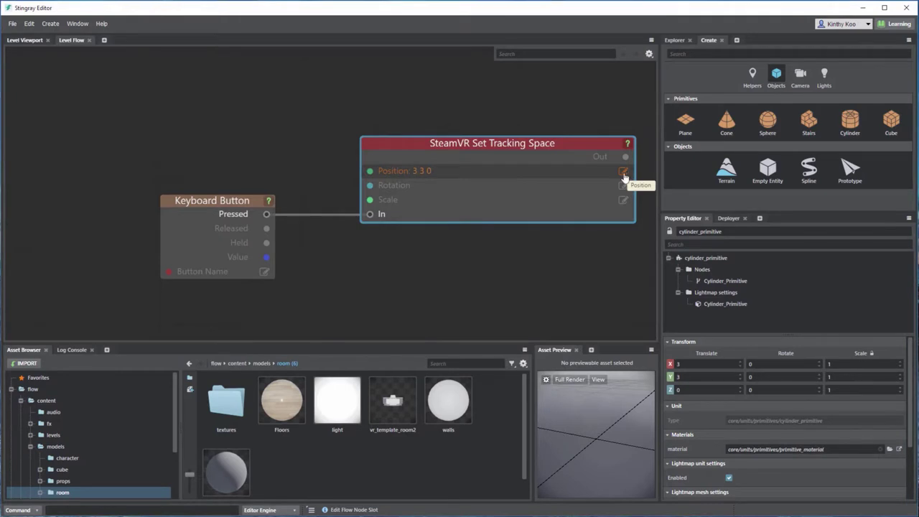
{"action": "left_click", "coordinate": [264, 271]}
{"action": "type", "text": "1"}
{"action": "key", "text": "Return"}
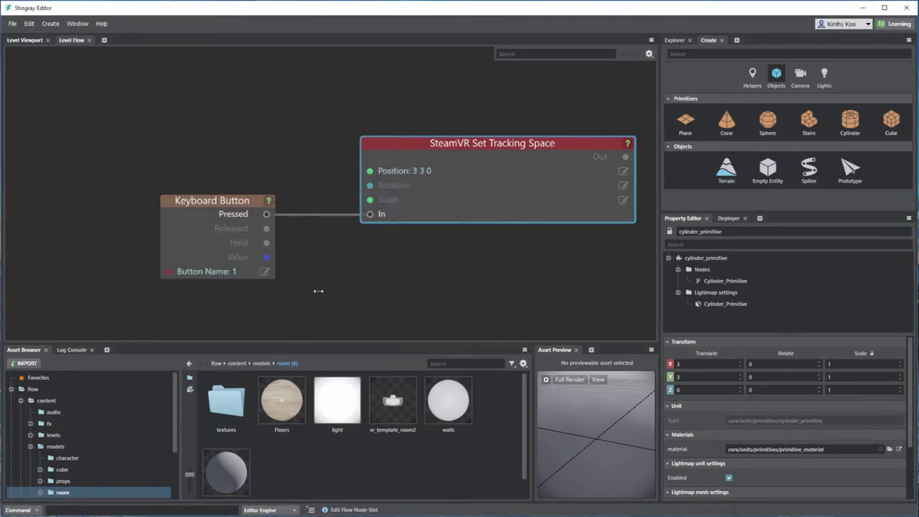
{"action": "middle_click_drag", "start_coordinate": [405, 261], "coordinate": [353, 261]}
{"action": "left_click", "coordinate": [351, 276]}
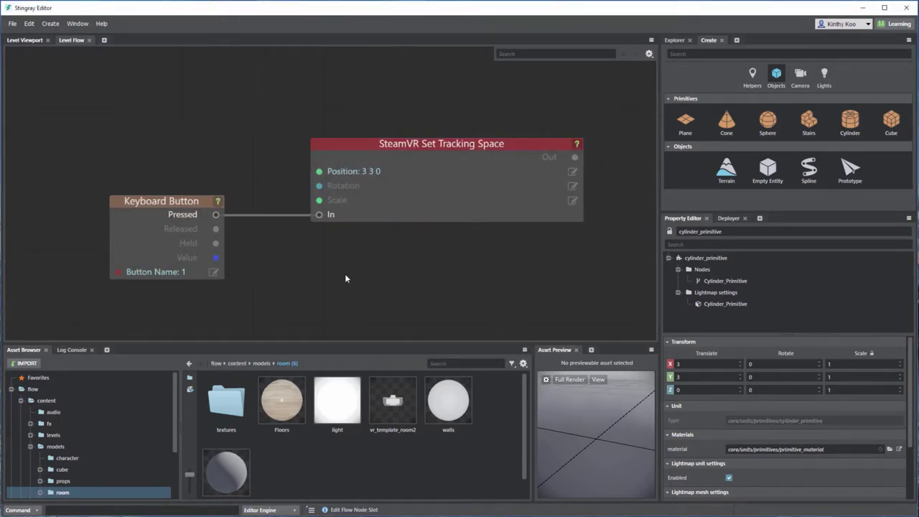
{"action": "left_click", "coordinate": [27, 41]}
- Test-run the level to try the key-driven tracking space move
{"action": "left_click", "coordinate": [15, 60]}
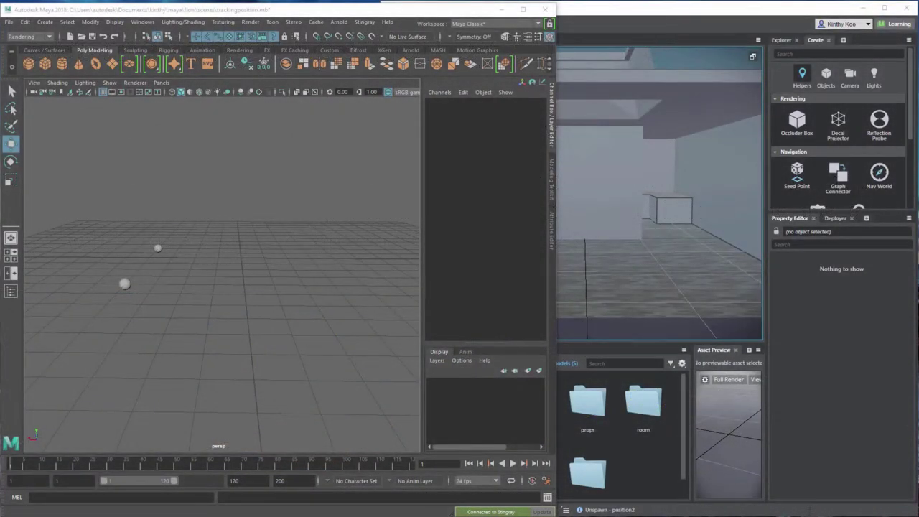
- Select both the position1 and position2 marker spheres in Maya
{"action": "left_click_drag", "start_coordinate": [142, 276], "coordinate": [337, 303], "text": "alt"}
{"action": "left_click", "coordinate": [295, 334]}
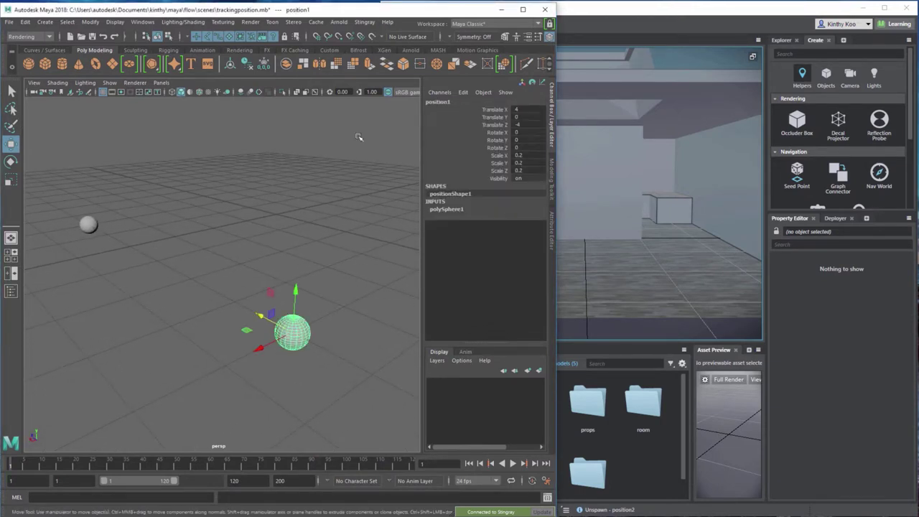
{"action": "left_click", "coordinate": [89, 227]}
{"action": "left_click", "coordinate": [296, 229]}
{"action": "left_click_drag", "start_coordinate": [318, 260], "coordinate": [158, 237], "text": "alt"}
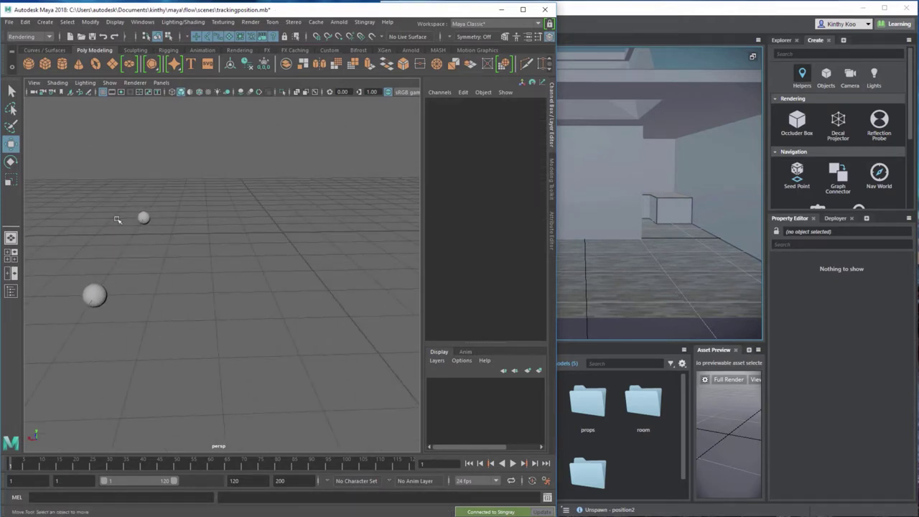
{"action": "left_click_drag", "start_coordinate": [67, 170], "coordinate": [244, 356]}
{"action": "left_click_drag", "start_coordinate": [341, 307], "coordinate": [266, 304], "text": "alt"}
- Turn on Stingray Live Camera Tracking so Stingray's camera follows Maya's view
{"action": "left_click", "coordinate": [364, 22]}
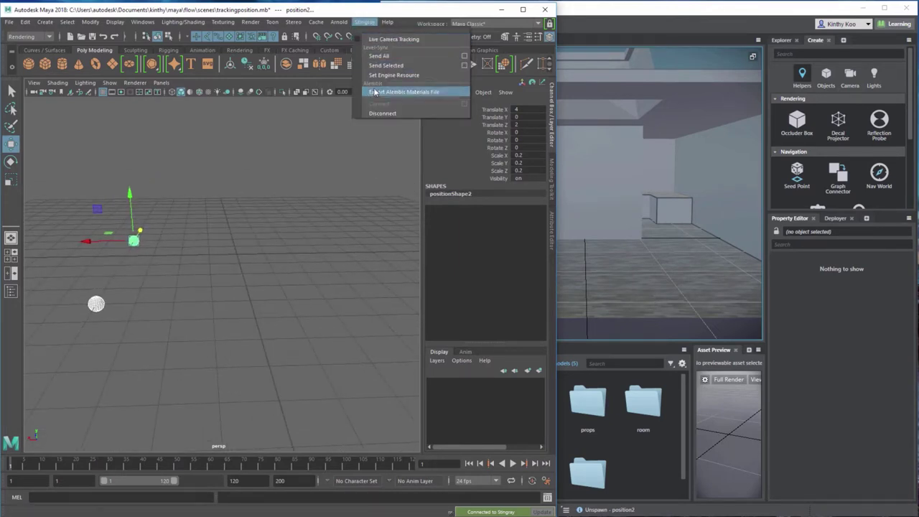
{"action": "left_click", "coordinate": [392, 38]}
{"action": "left_click_drag", "start_coordinate": [195, 179], "coordinate": [338, 199], "text": "alt"}
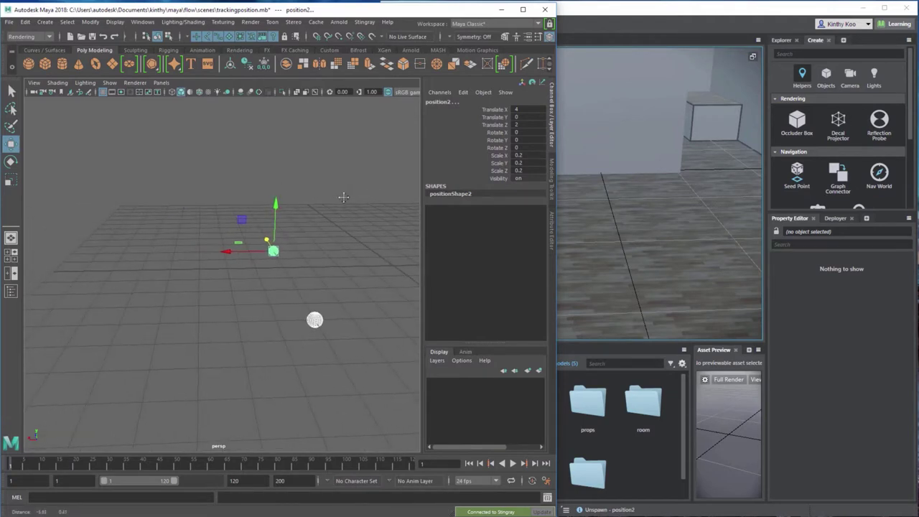
{"action": "left_click_drag", "start_coordinate": [249, 191], "coordinate": [245, 216], "text": "alt"}
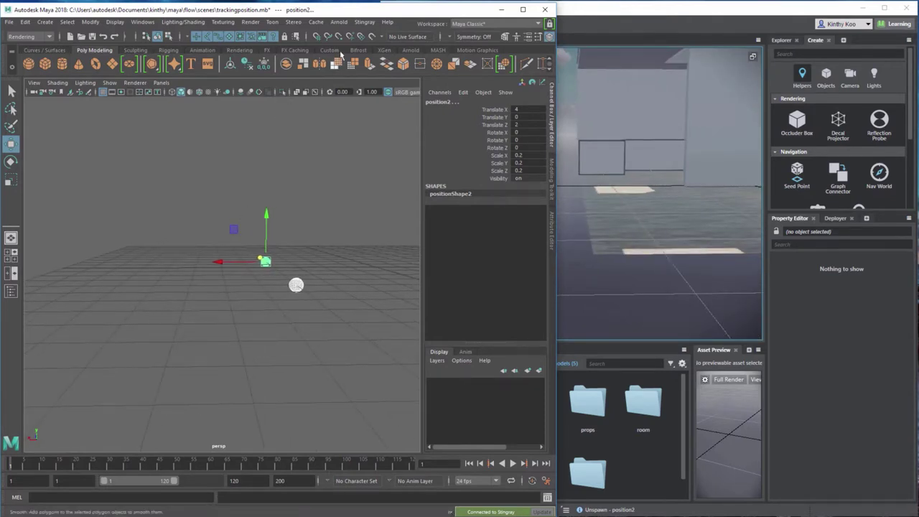
- Send the selected marker spheres into the Stingray level and check the export
{"action": "left_click", "coordinate": [365, 22]}
{"action": "left_click", "coordinate": [372, 65]}
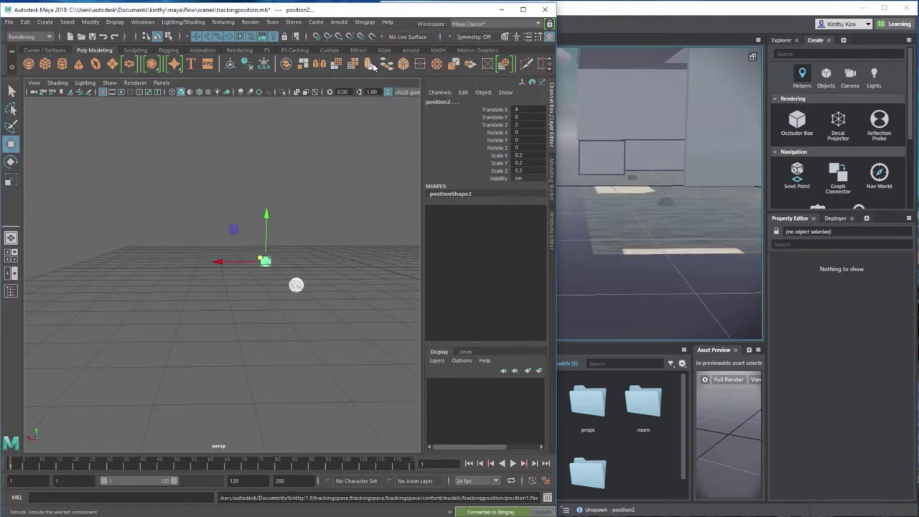
{"action": "left_click", "coordinate": [629, 291]}
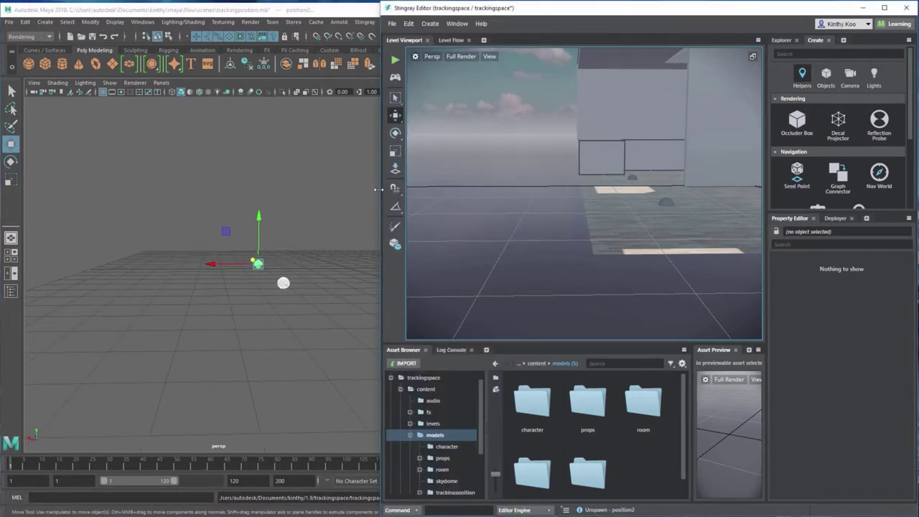
{"action": "left_click", "coordinate": [353, 144]}
- Disconnect Maya from Stingray and enlarge Stingray Editor to fill the screen
{"action": "left_click", "coordinate": [364, 21]}
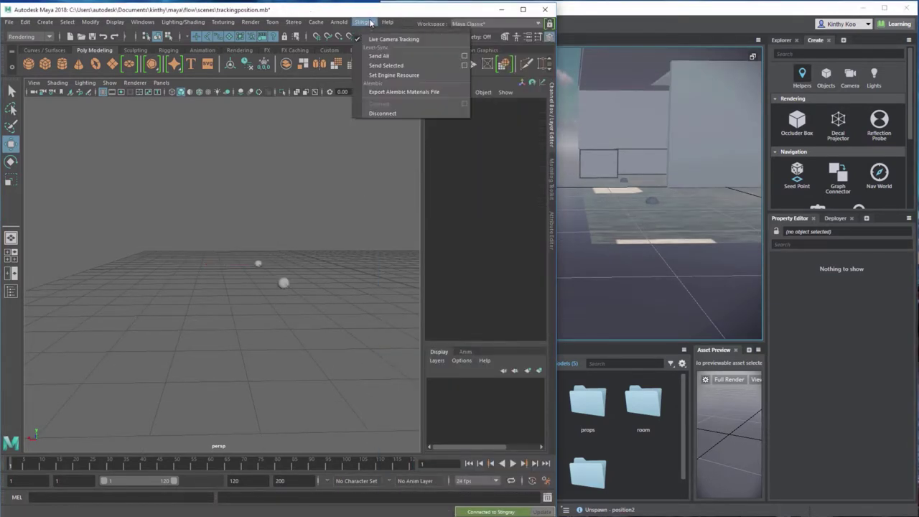
{"action": "left_click", "coordinate": [382, 113]}
{"action": "left_click", "coordinate": [574, 267]}
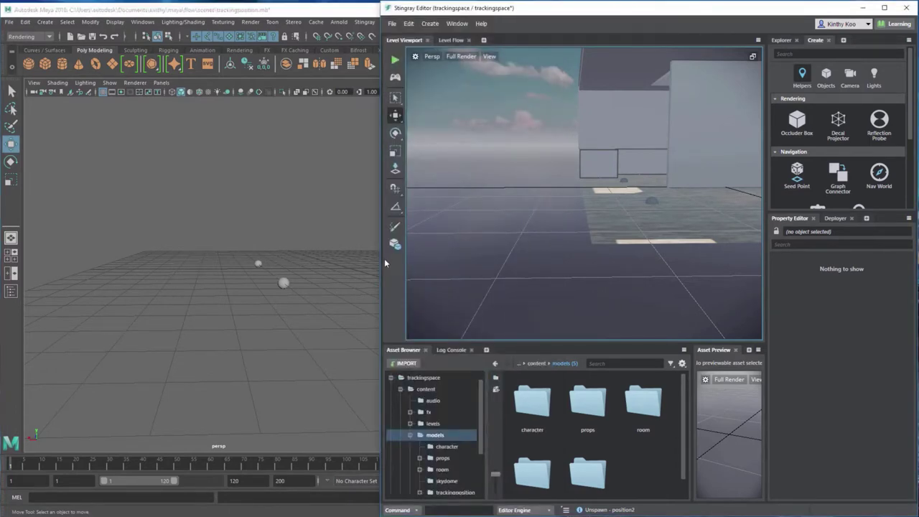
{"action": "left_click_drag", "start_coordinate": [380, 260], "coordinate": [2, 260]}
{"action": "scroll", "coordinate": [273, 261], "scroll_direction": "up", "scroll_amount": 10}
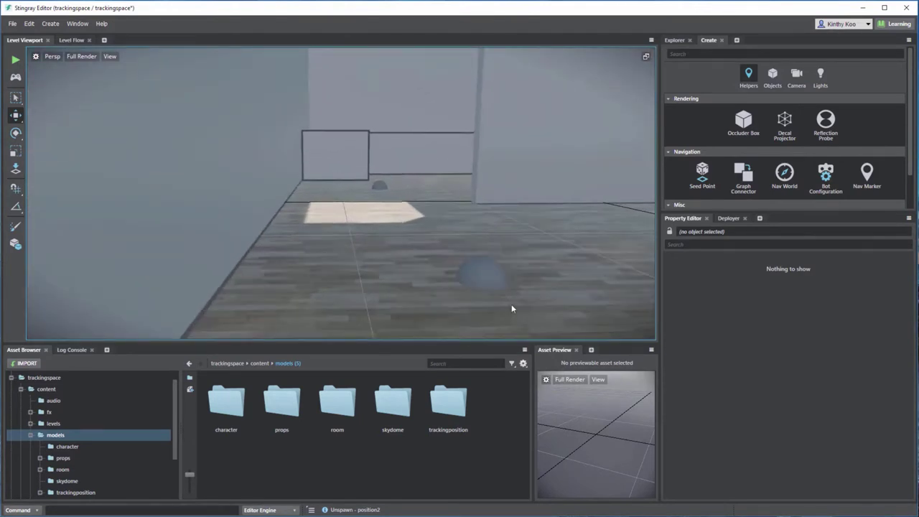
- Check the position1 and position2 markers and bring the view into the room
{"action": "left_click", "coordinate": [487, 274]}
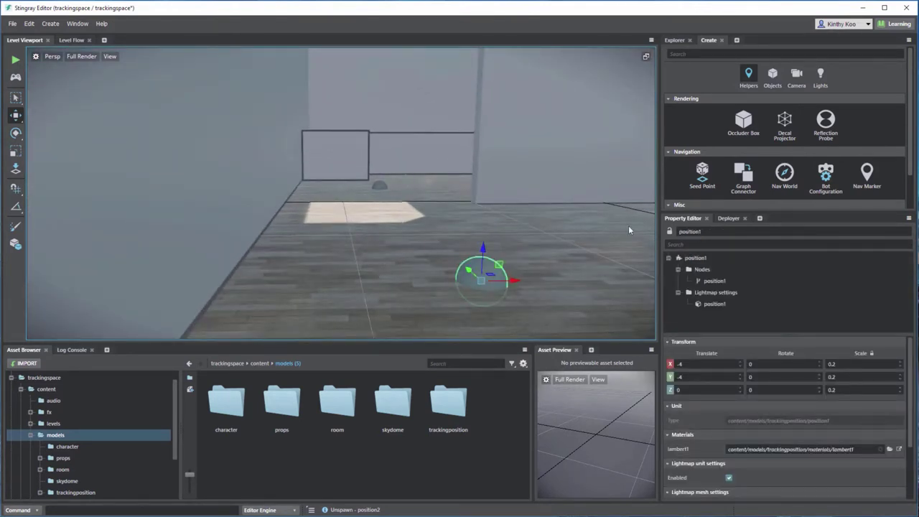
{"action": "left_click", "coordinate": [382, 187]}
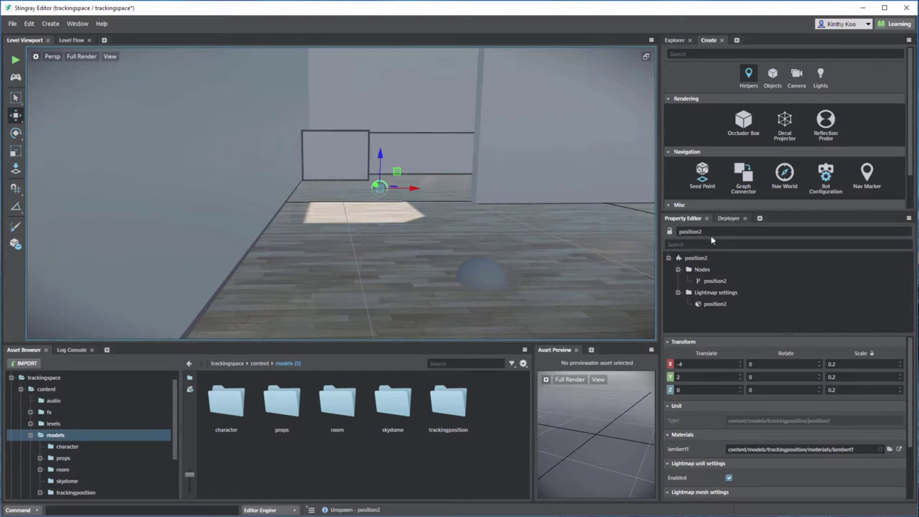
{"action": "right_click_drag", "start_coordinate": [554, 242], "coordinate": [336, 244], "text": "alt"}
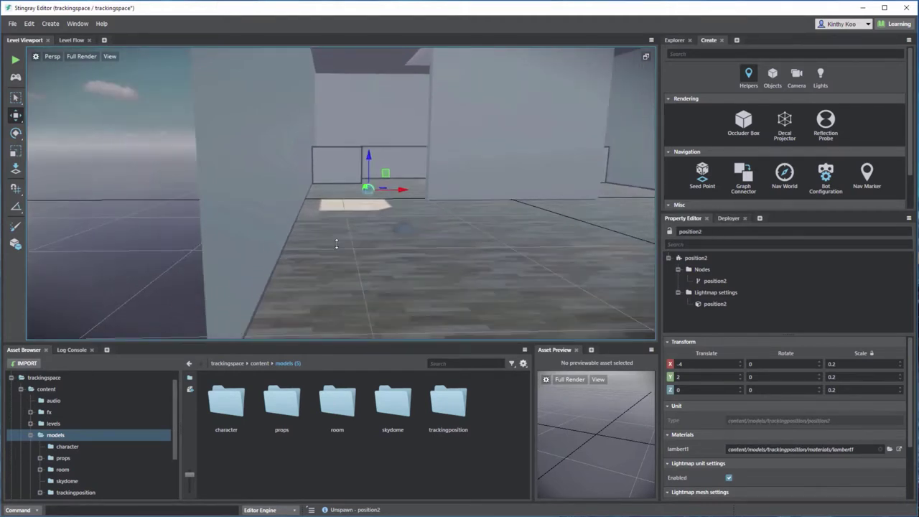
{"action": "left_click", "coordinate": [110, 217]}
{"action": "left_click_drag", "start_coordinate": [110, 217], "coordinate": [455, 229], "text": "alt"}
{"action": "right_click_drag", "start_coordinate": [454, 229], "coordinate": [554, 217], "text": "alt"}
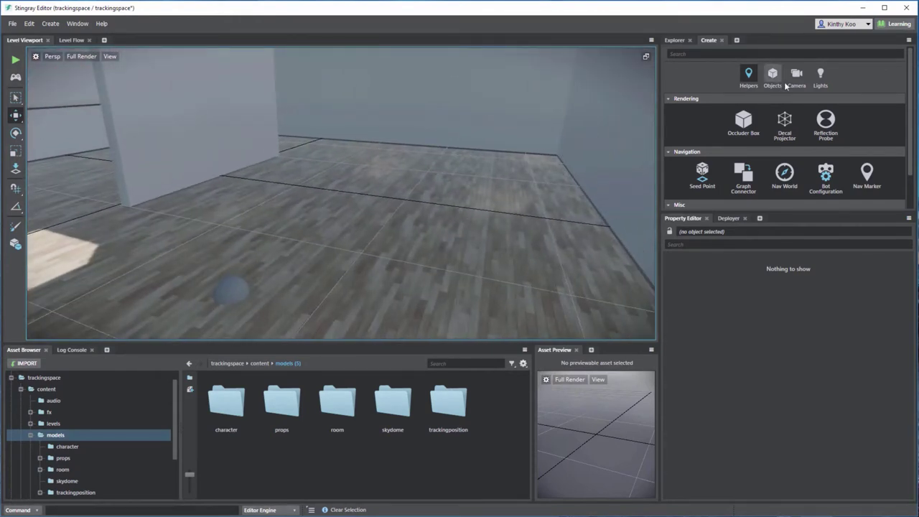
{"action": "scroll", "coordinate": [744, 136], "scroll_direction": "down", "scroll_amount": 2}
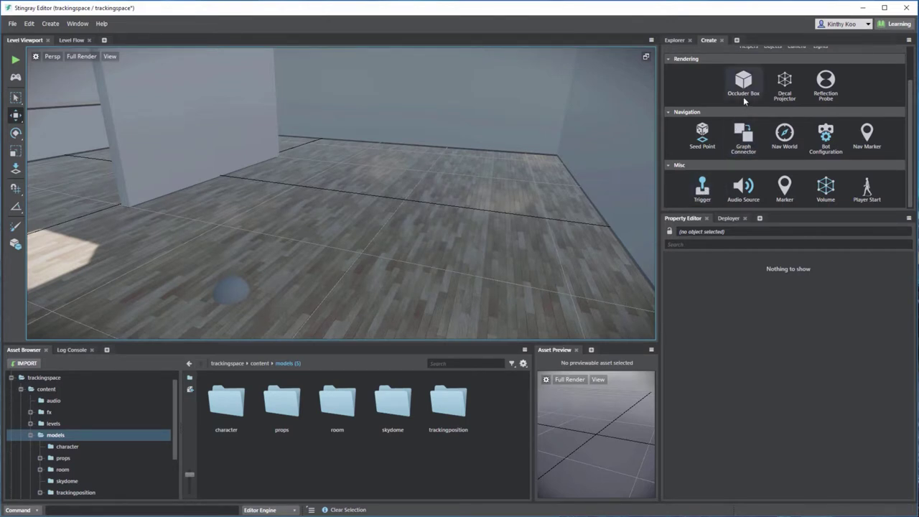
{"action": "scroll", "coordinate": [743, 96], "scroll_direction": "up", "scroll_amount": 2}
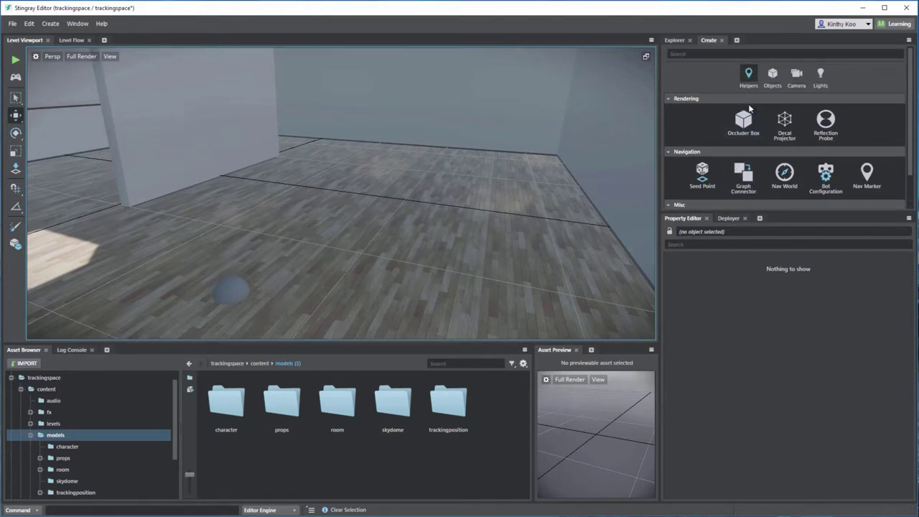
{"action": "scroll", "coordinate": [748, 115], "scroll_direction": "down", "scroll_amount": 2}
- Place a Player Start on the room floor
{"action": "left_click", "coordinate": [870, 189]}
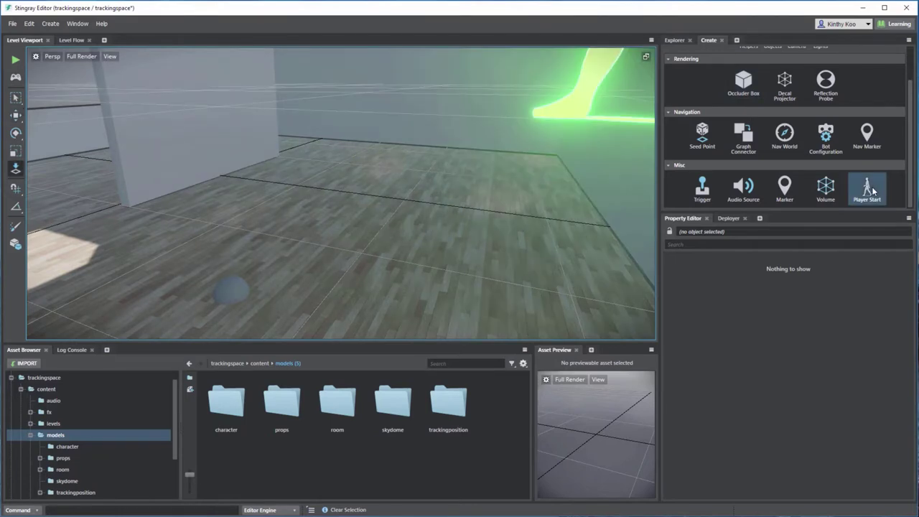
{"action": "scroll", "coordinate": [532, 201], "scroll_direction": "up", "scroll_amount": 3}
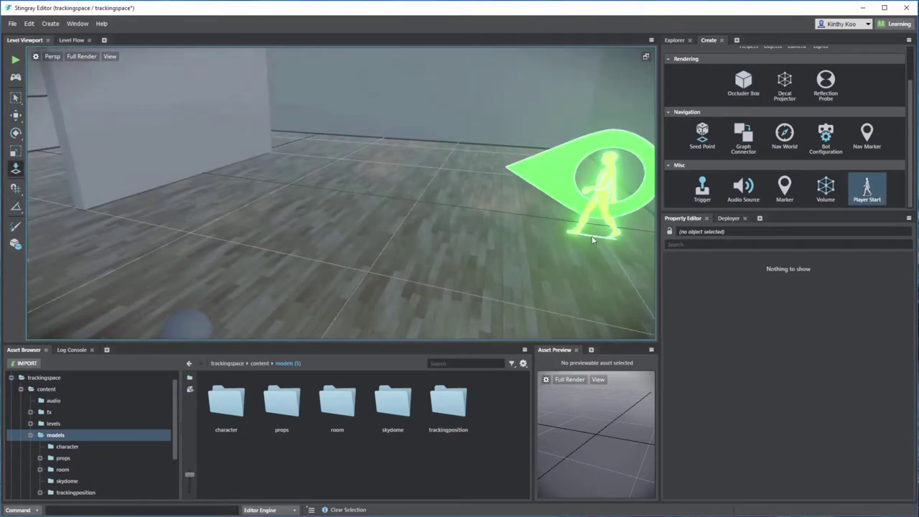
{"action": "left_click", "coordinate": [593, 224]}
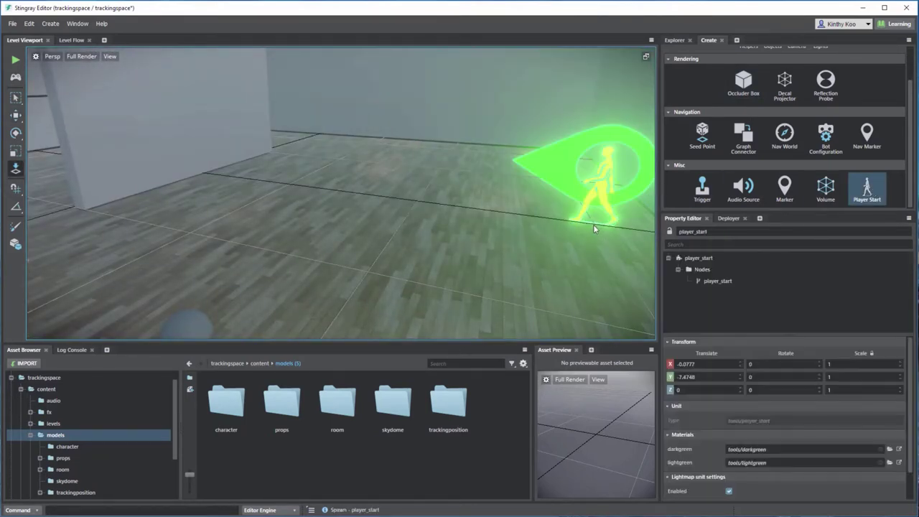
{"action": "key", "text": "w"}
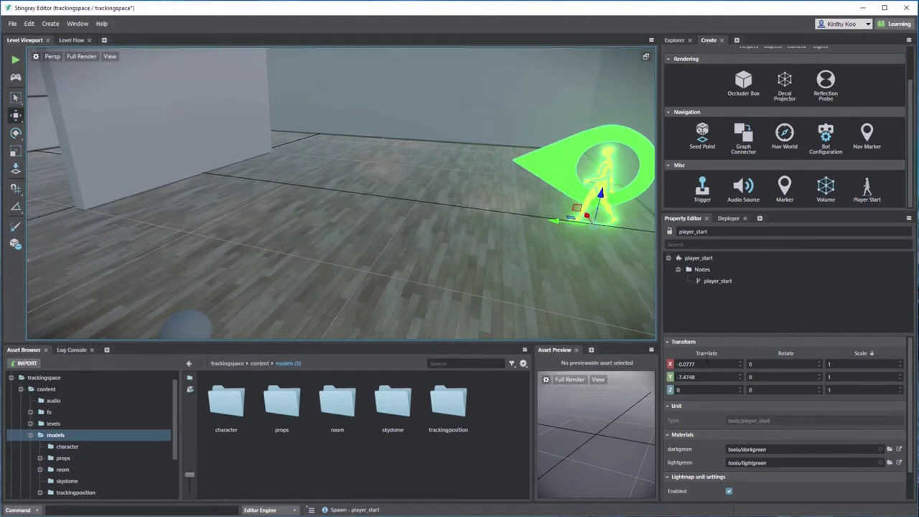
- Set player_start's translate X to 0 and Y to -7.5
{"action": "left_click", "coordinate": [708, 364]}
{"action": "type", "text": "0"}
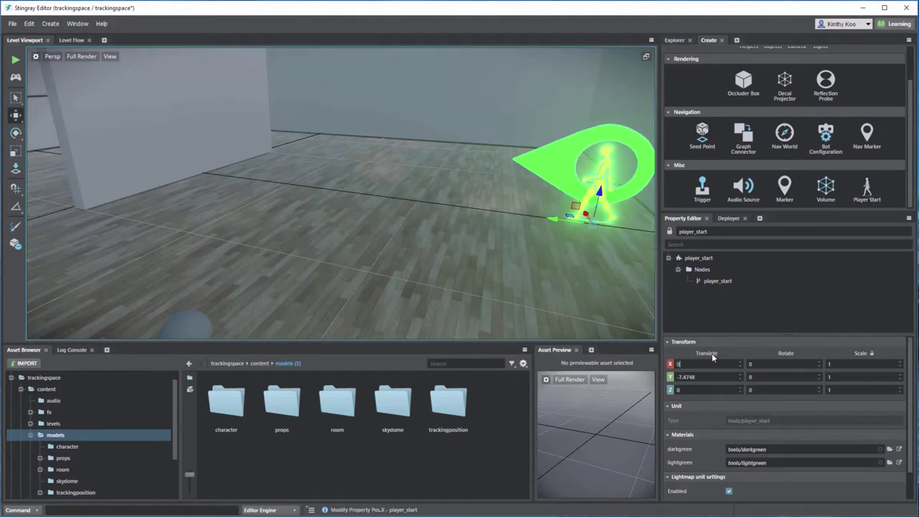
{"action": "left_click", "coordinate": [722, 376]}
{"action": "key", "text": "BackSpace"}
{"action": "key", "text": "Return"}
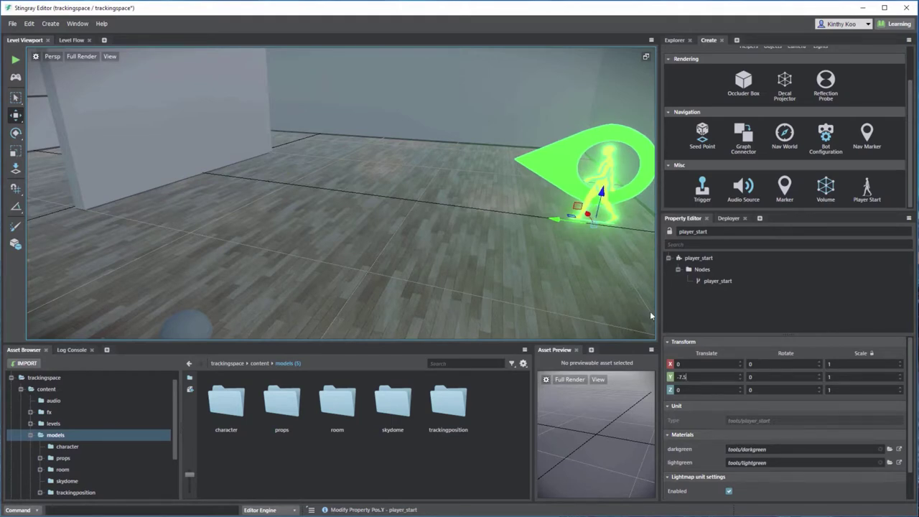
{"action": "mouse_move", "coordinate": [540, 206]}
{"action": "left_mouse_down", "text": "alt"}
{"action": "mouse_move", "coordinate": [216, 231]}
{"action": "mouse_move", "coordinate": [254, 238]}
{"action": "mouse_move", "coordinate": [203, 224]}
{"action": "left_mouse_up", "text": "alt"}
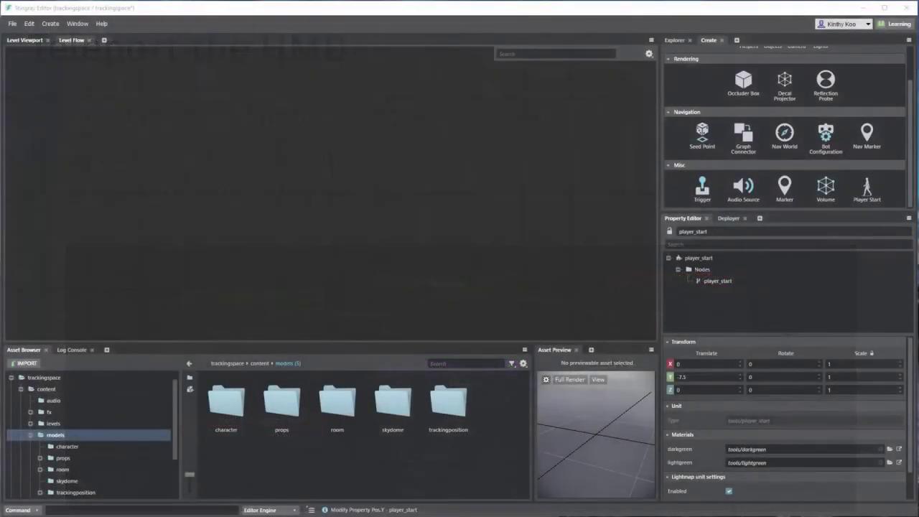
- Add a Level Unit node set to position1 to the level flow
{"action": "key", "text": "alt"}
{"action": "right_click", "coordinate": [190, 159]}
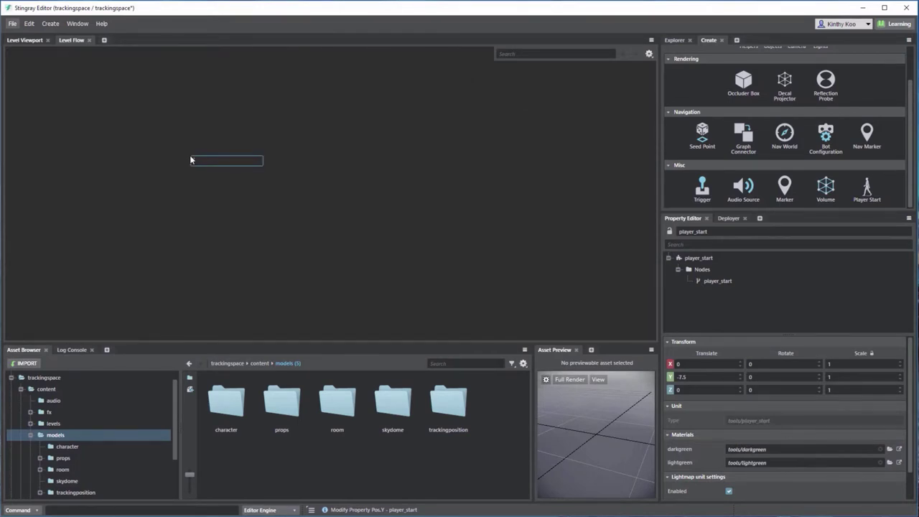
{"action": "type", "text": "Level"}
{"action": "key", "text": "Return"}
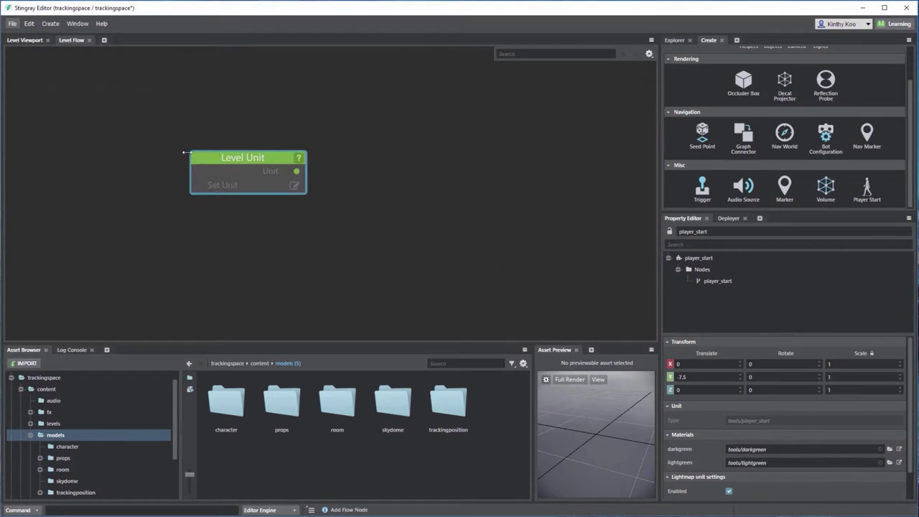
{"action": "left_click", "coordinate": [296, 186]}
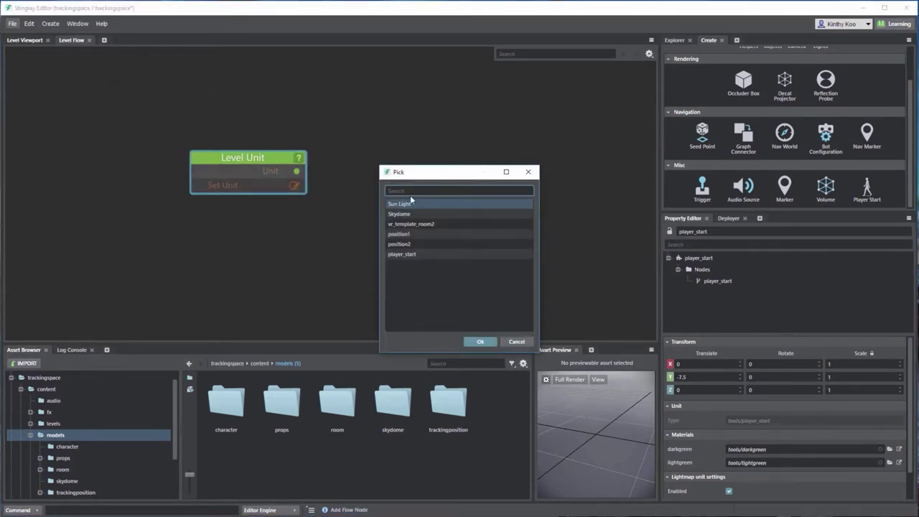
{"action": "left_click", "coordinate": [412, 234]}
{"action": "double_click", "coordinate": [412, 234]}
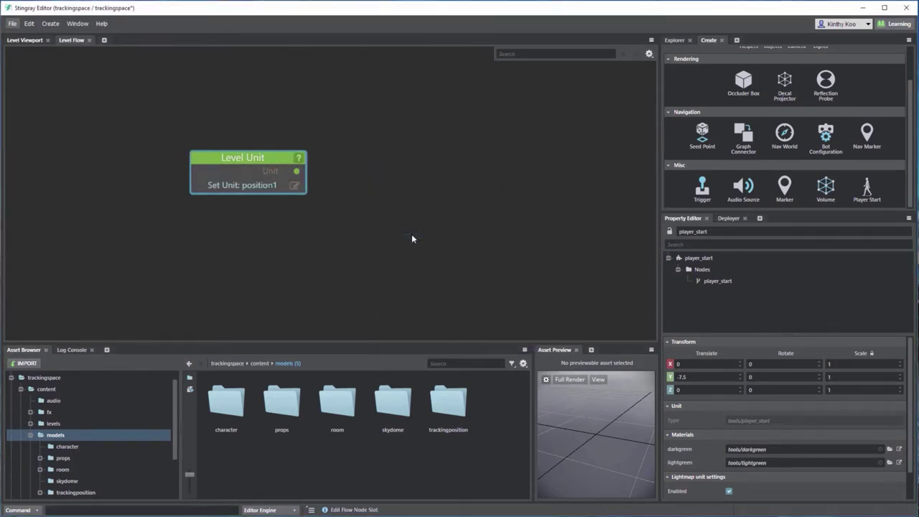
{"action": "left_click_drag", "start_coordinate": [267, 163], "coordinate": [148, 153]}
{"action": "left_click", "coordinate": [240, 153]}
- Add a Get Unit World Position node fed by the Level Unit's Unit output
{"action": "right_click", "coordinate": [240, 153]}
{"action": "type", "text": "get"}
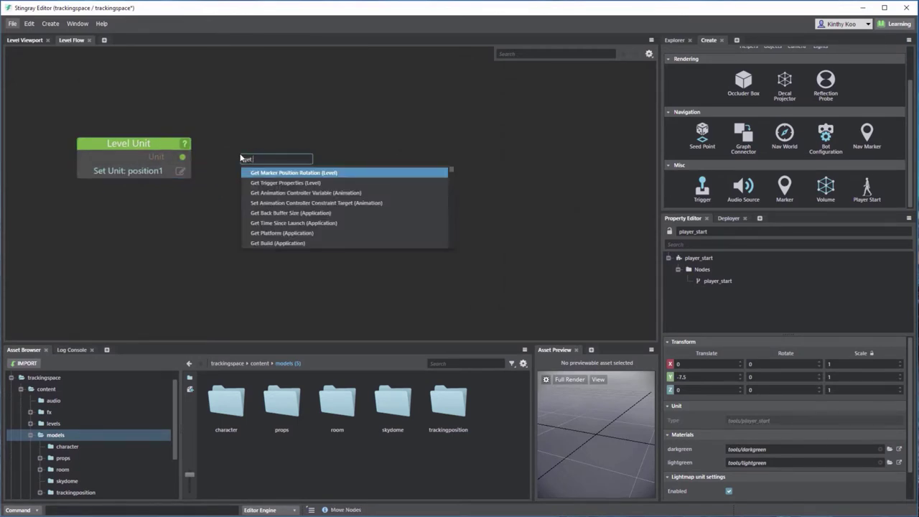
{"action": "type", "text": " unit"}
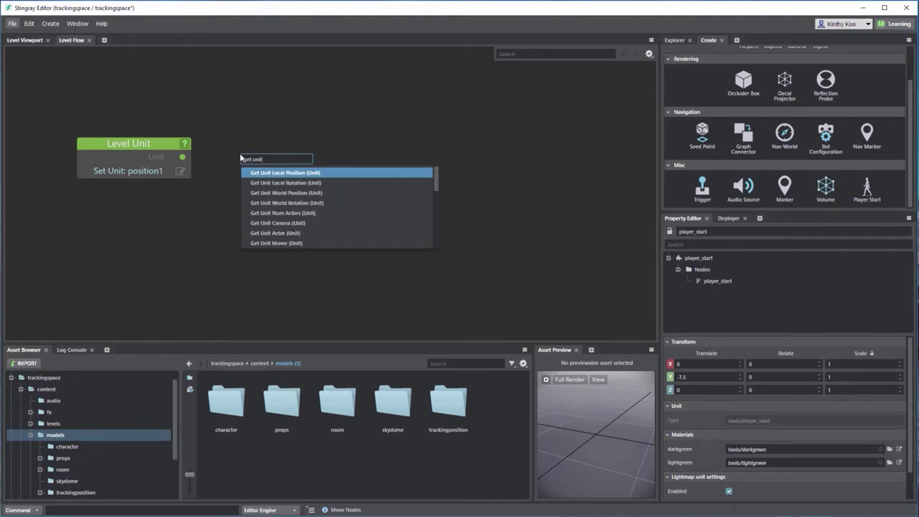
{"action": "left_click", "coordinate": [267, 194]}
{"action": "left_click_drag", "start_coordinate": [271, 145], "coordinate": [271, 118]}
{"action": "left_click_drag", "start_coordinate": [183, 157], "coordinate": [243, 157]}
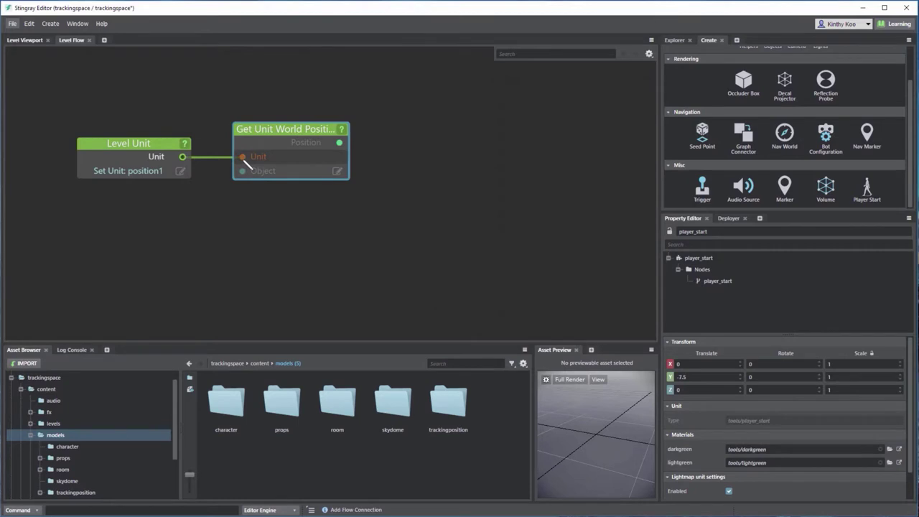
- Add a SteamVR Button node below Get Unit World Position
{"action": "right_click", "coordinate": [400, 200]}
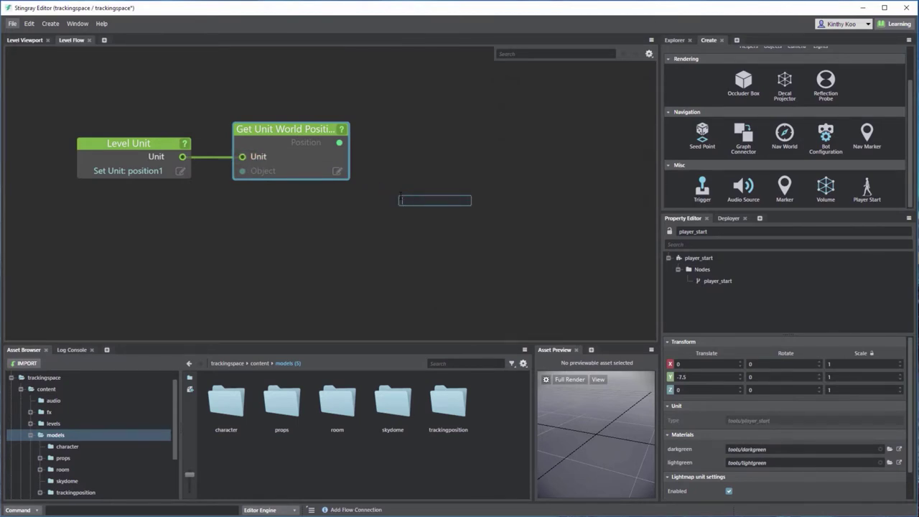
{"action": "type", "text": "vr"}
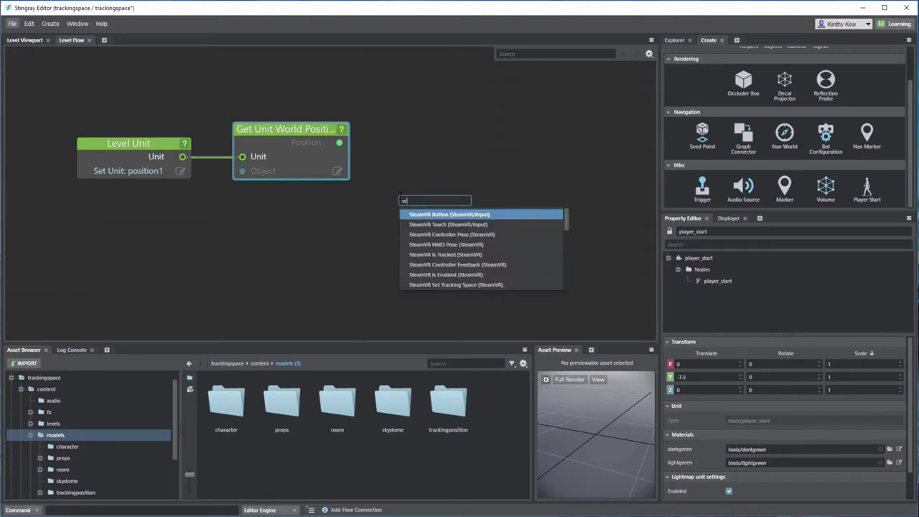
{"action": "left_click", "coordinate": [435, 214]}
{"action": "left_click_drag", "start_coordinate": [451, 199], "coordinate": [280, 201]}
- Add a Level Update node and wire its Out into SteamVR Button's Update
{"action": "right_click", "coordinate": [146, 241]}
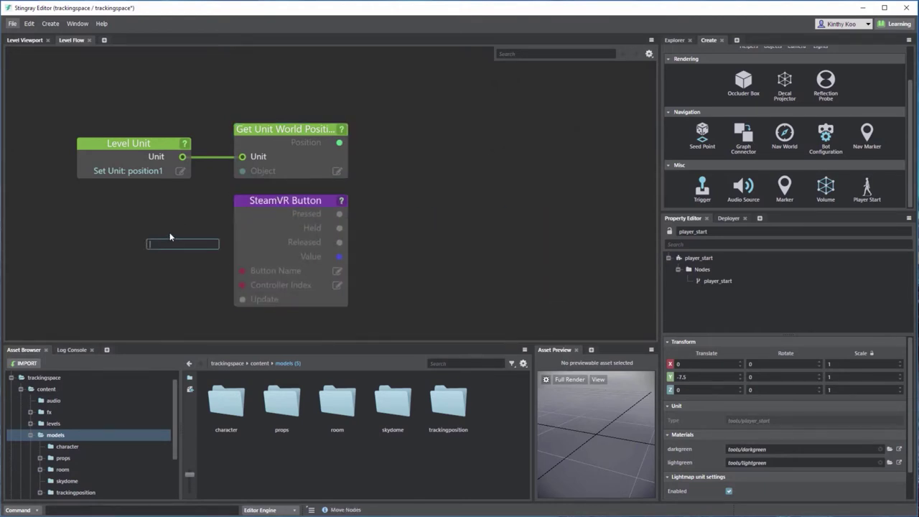
{"action": "type", "text": "level up"}
{"action": "key", "text": "BackSpace"}
{"action": "key", "text": "BackSpace"}
{"action": "type", "text": "p"}
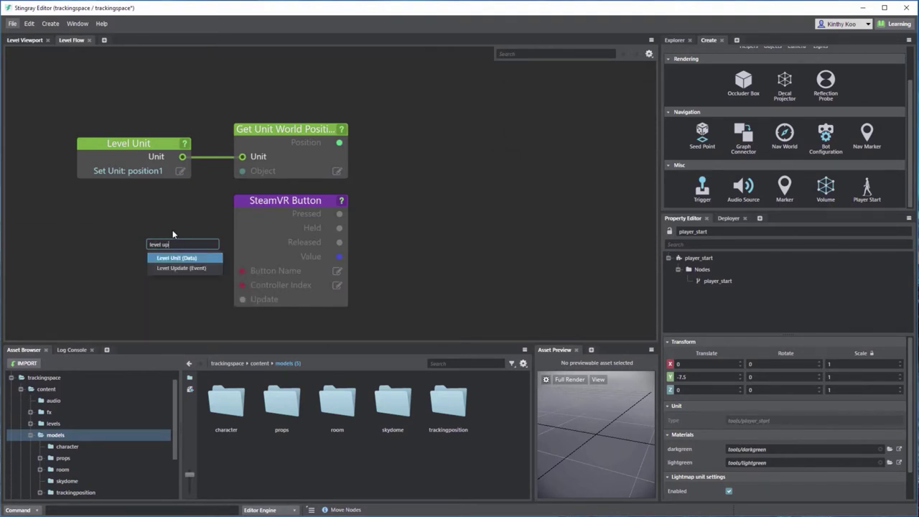
{"action": "left_click", "coordinate": [186, 260]}
{"action": "left_click_drag", "start_coordinate": [201, 243], "coordinate": [131, 236]}
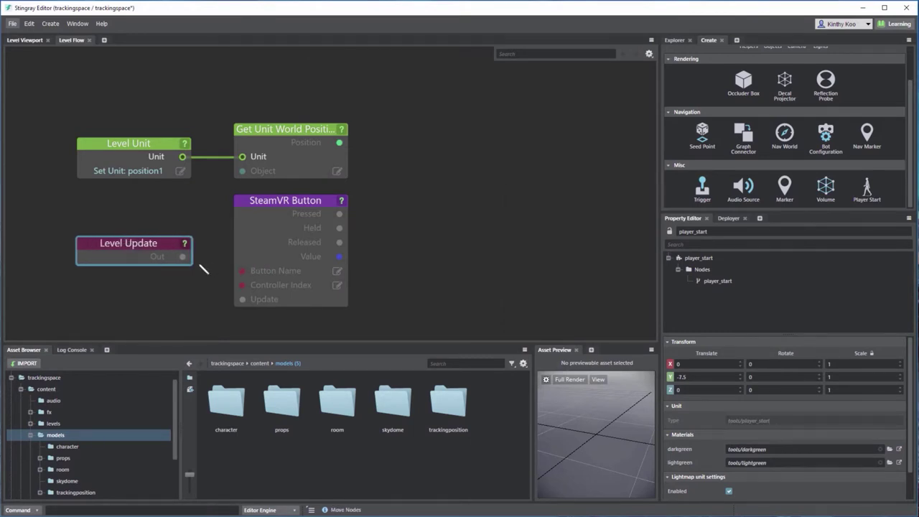
{"action": "left_click_drag", "start_coordinate": [182, 256], "coordinate": [244, 300]}
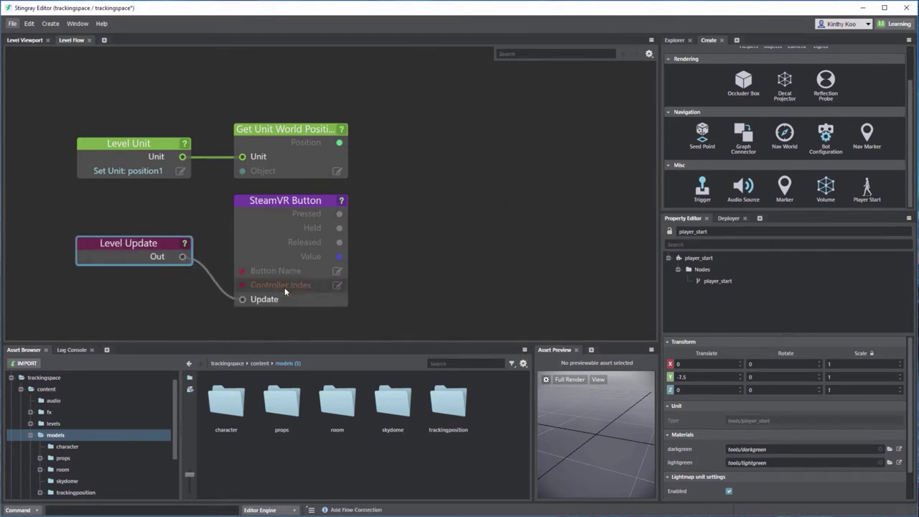
- Set the SteamVR Button's Button Name to Trigger and Controller Index to 1
{"action": "left_click", "coordinate": [338, 271]}
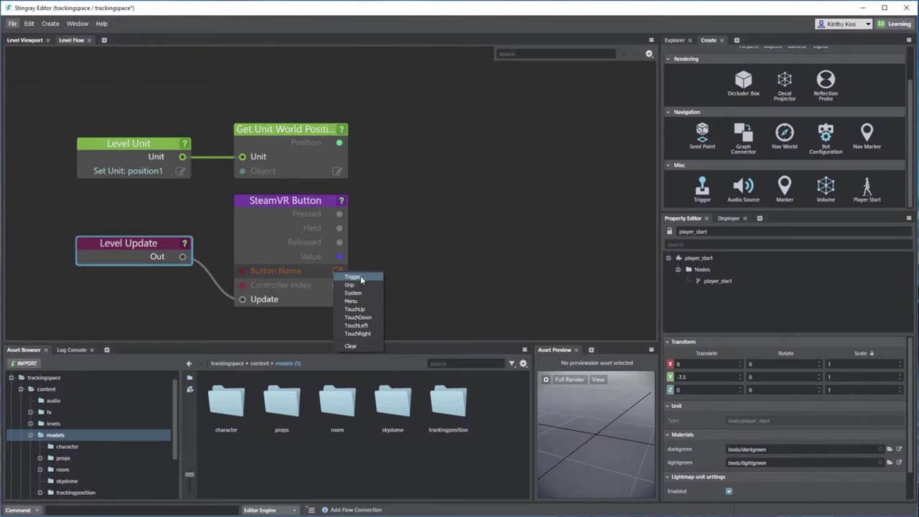
{"action": "left_click", "coordinate": [356, 276]}
{"action": "left_click", "coordinate": [339, 286]}
{"action": "left_click", "coordinate": [351, 291]}
{"action": "left_click", "coordinate": [414, 205]}
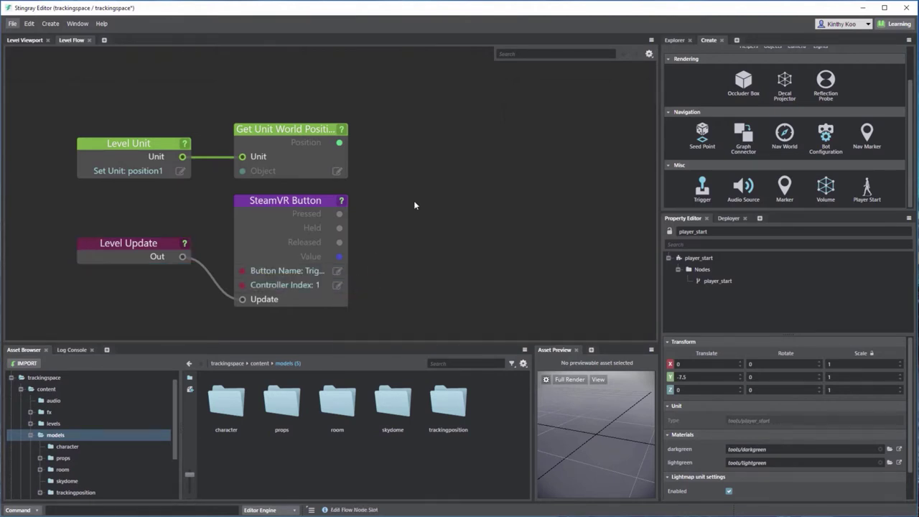
- Add a SteamVR Set Tracking Space node from the SteamVR node category
{"action": "right_click", "coordinate": [403, 147]}
{"action": "type", "text": "stea"}
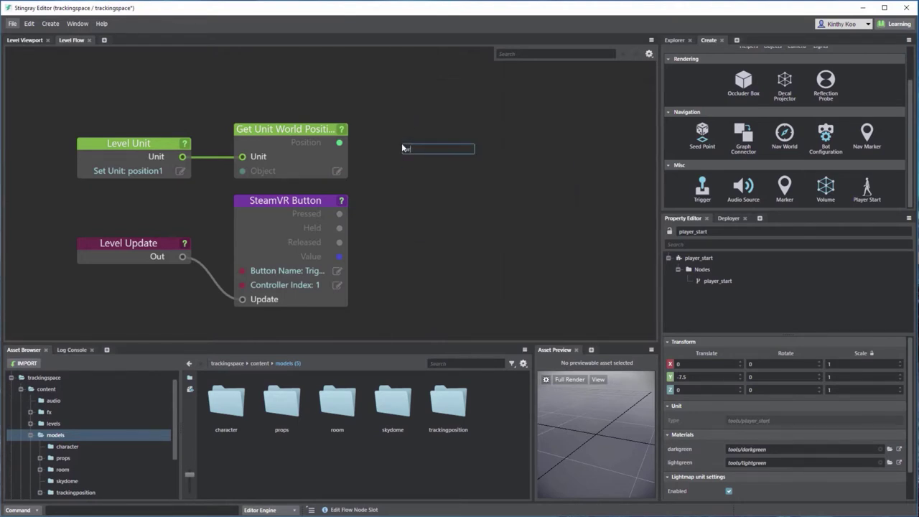
{"action": "type", "text": "am"}
{"action": "double_click", "coordinate": [416, 150]}
{"action": "key", "text": "BackSpace"}
{"action": "right_click", "coordinate": [390, 123]}
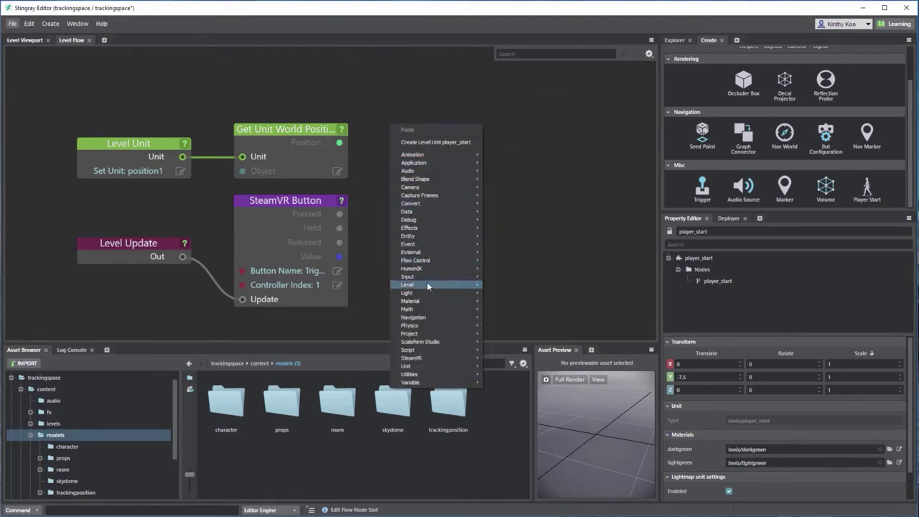
{"action": "mouse_move", "coordinate": [450, 357]}
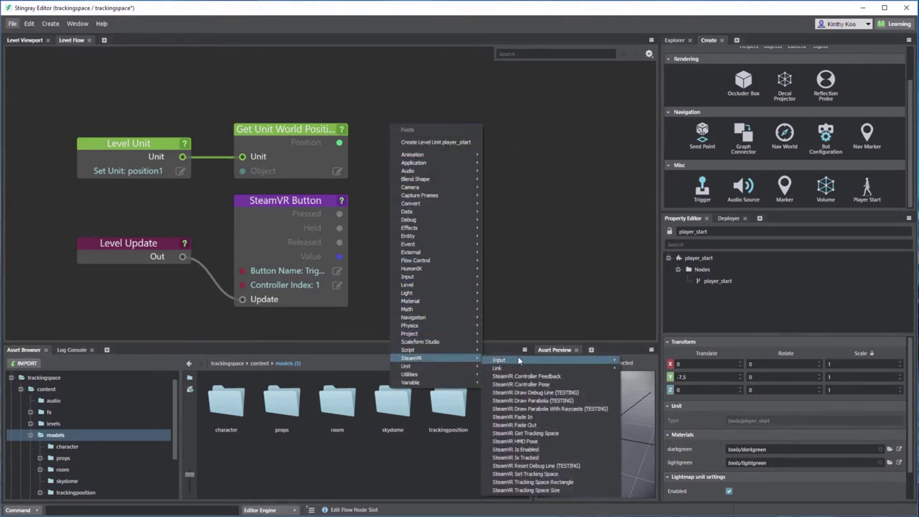
{"action": "left_click", "coordinate": [549, 477]}
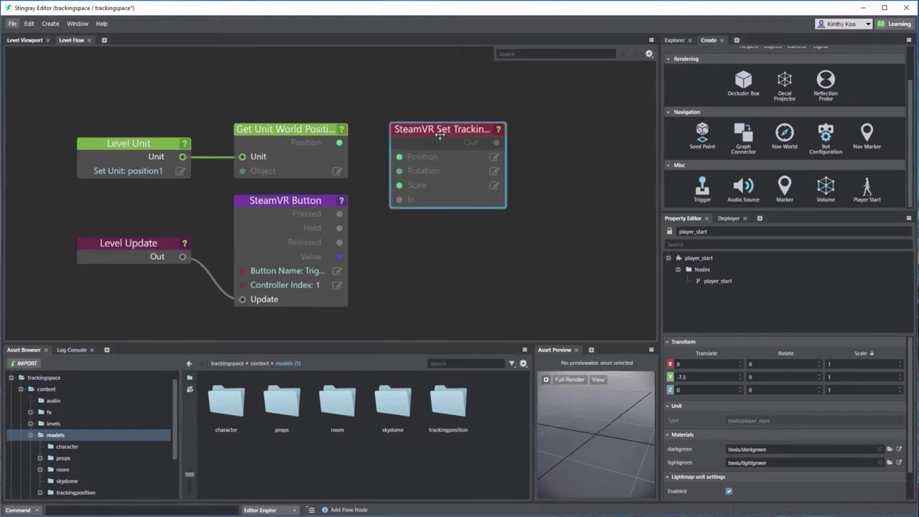
{"action": "left_click_drag", "start_coordinate": [455, 126], "coordinate": [483, 126]}
- Wire the world Position into its Position and the button's Pressed into In
{"action": "left_click_drag", "start_coordinate": [339, 142], "coordinate": [428, 155]}
{"action": "left_click_drag", "start_coordinate": [340, 213], "coordinate": [428, 199]}
{"action": "middle_click_drag", "start_coordinate": [420, 258], "coordinate": [451, 244]}
{"action": "left_click", "coordinate": [483, 252]}
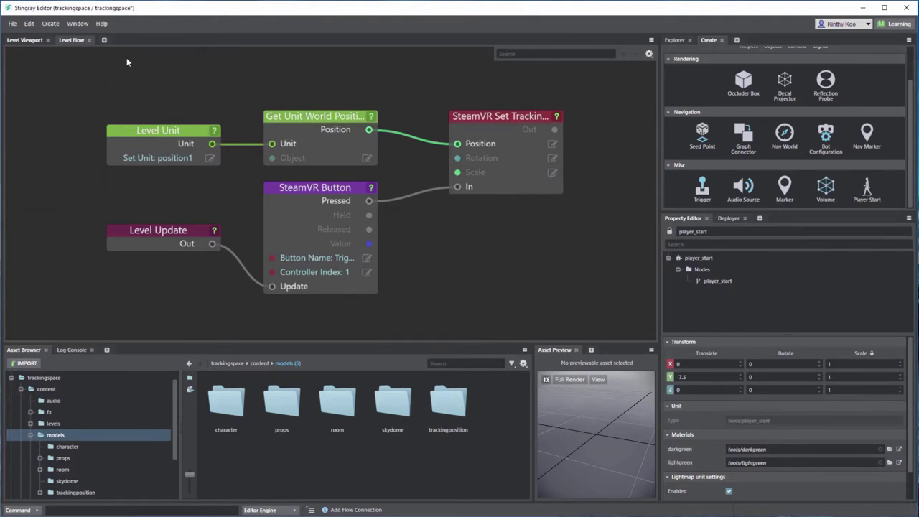
- Switch to the Level Viewport and start a test run of the level
{"action": "left_click", "coordinate": [41, 40]}
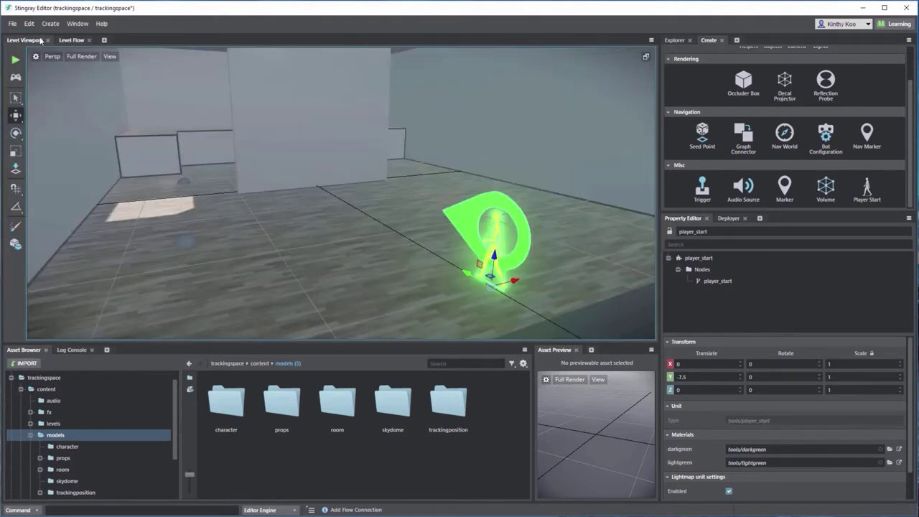
{"action": "left_click", "coordinate": [15, 60]}
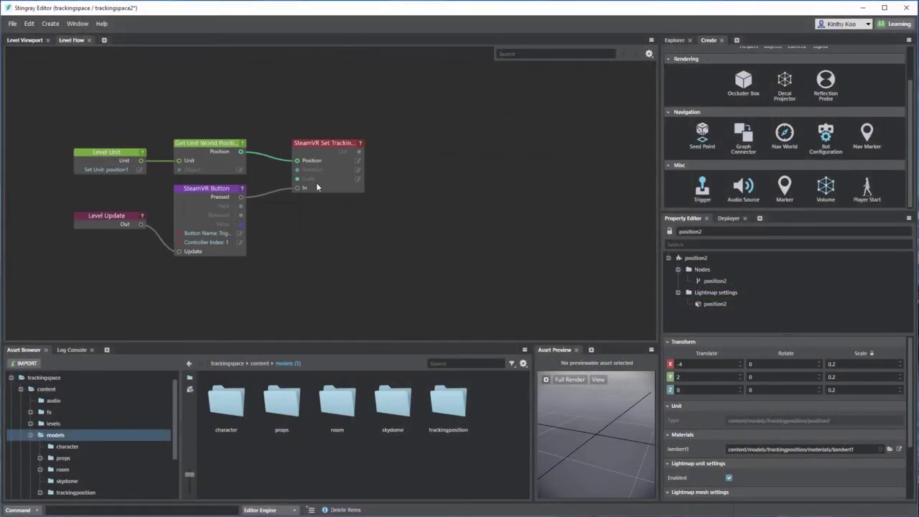
- Delete the two wires into Set Tracking Space and move that node aside
{"action": "left_click_drag", "start_coordinate": [267, 129], "coordinate": [275, 204]}
{"action": "key", "text": "Delete"}
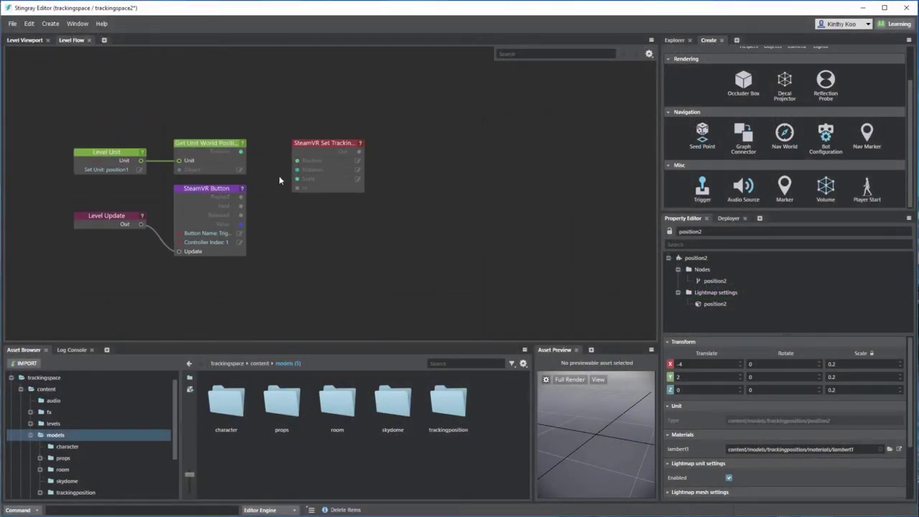
{"action": "left_click_drag", "start_coordinate": [321, 143], "coordinate": [495, 134]}
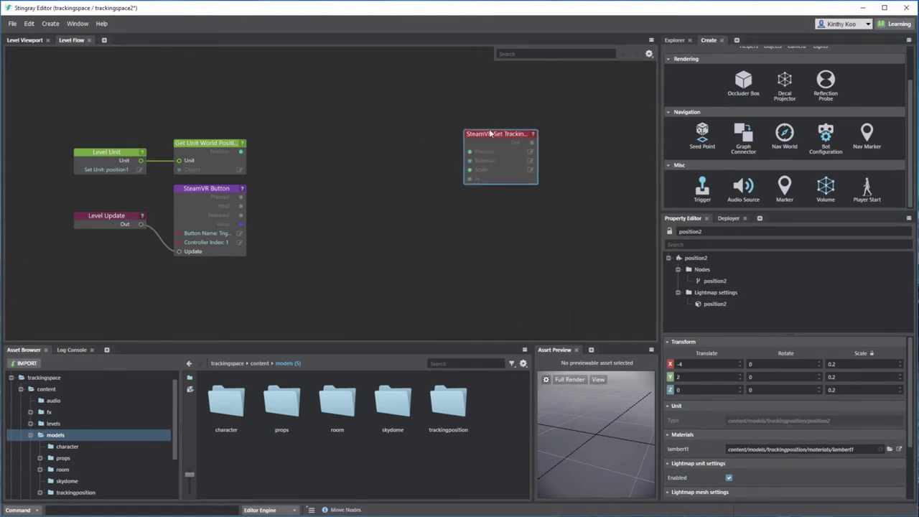
- Add a Counter node driven by SteamVR Button's Pressed into Increase, and rearrange the nodes
{"action": "left_click", "coordinate": [361, 205]}
{"action": "type", "text": "co"}
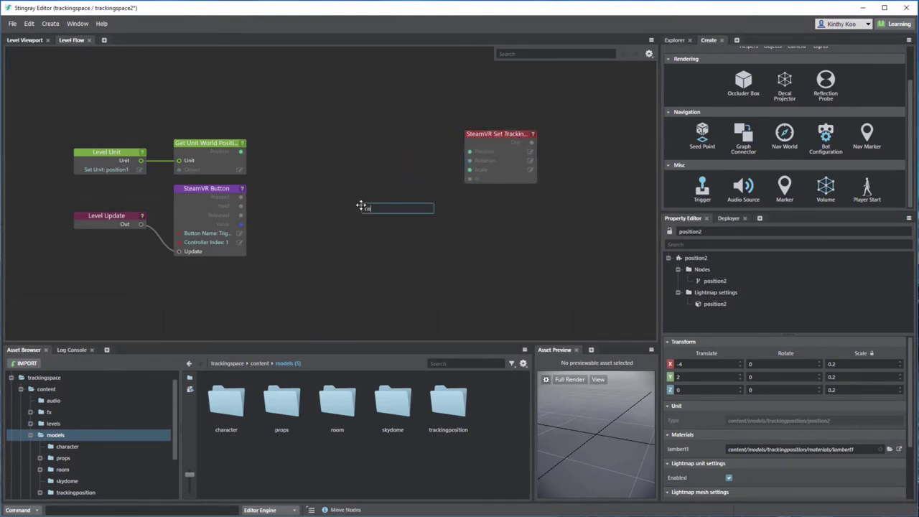
{"action": "type", "text": "unter"}
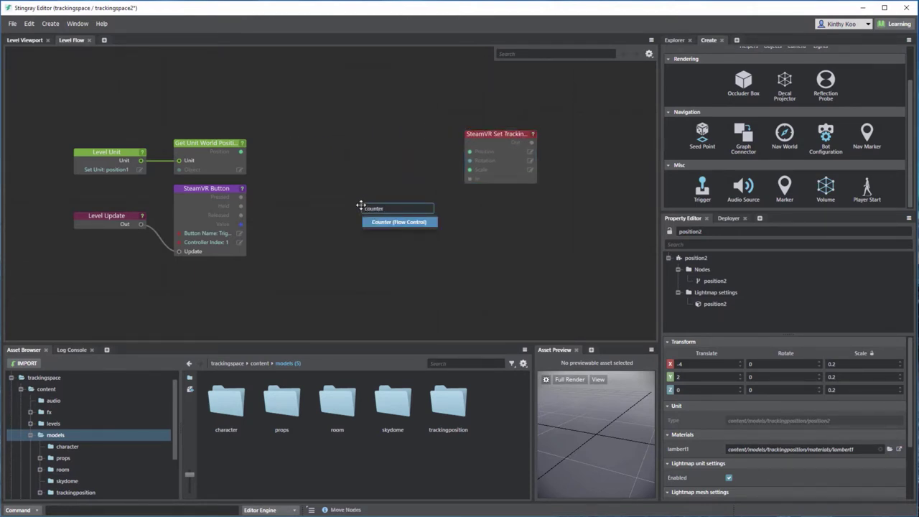
{"action": "left_click", "coordinate": [396, 221]}
{"action": "left_click_drag", "start_coordinate": [399, 214], "coordinate": [351, 178]}
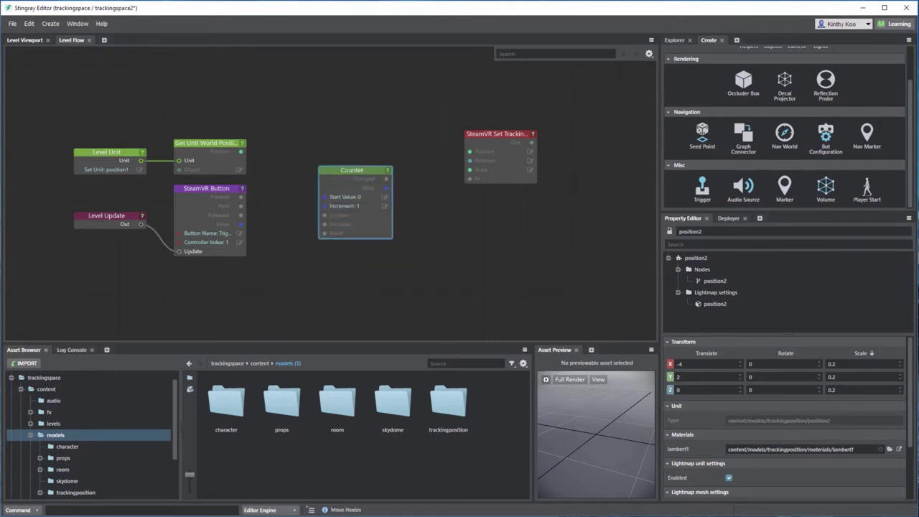
{"action": "left_click_drag", "start_coordinate": [244, 197], "coordinate": [325, 215]}
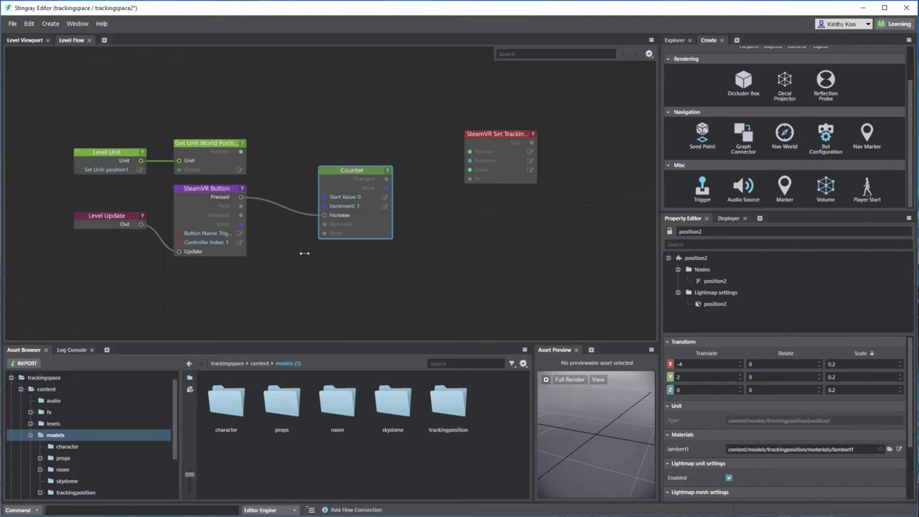
{"action": "left_click_drag", "start_coordinate": [353, 182], "coordinate": [353, 209]}
{"action": "left_click_drag", "start_coordinate": [87, 118], "coordinate": [252, 176]}
{"action": "left_click_drag", "start_coordinate": [212, 139], "coordinate": [212, 93]}
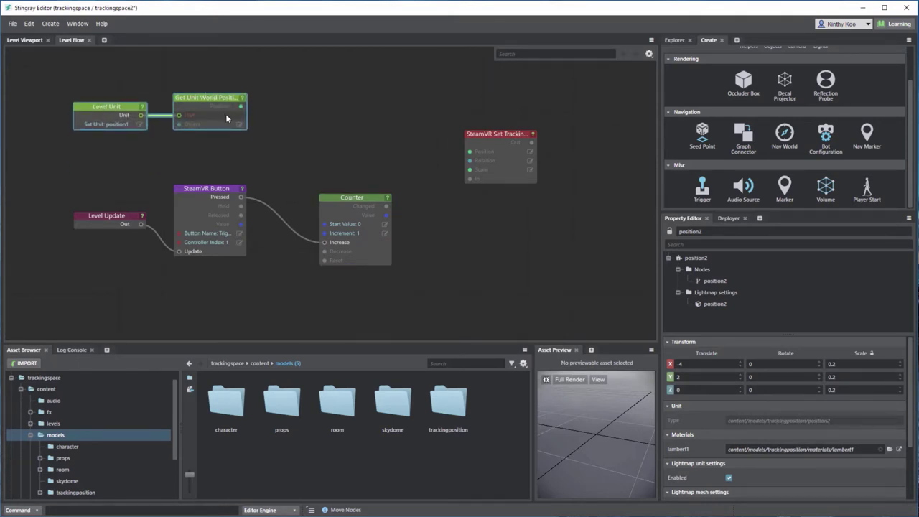
{"action": "double_click", "coordinate": [276, 137]}
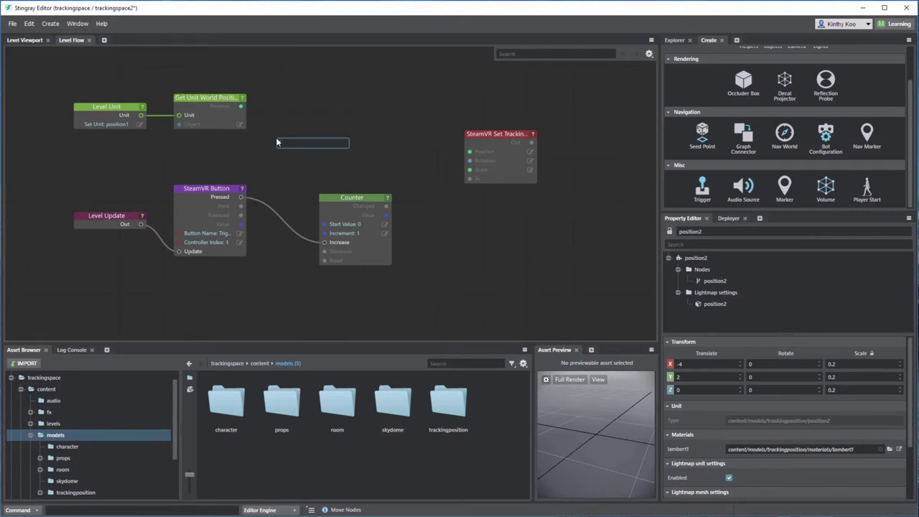
- Add an Absolute node with Numeric set to 1 and place it above the button node
{"action": "type", "text": "ab"}
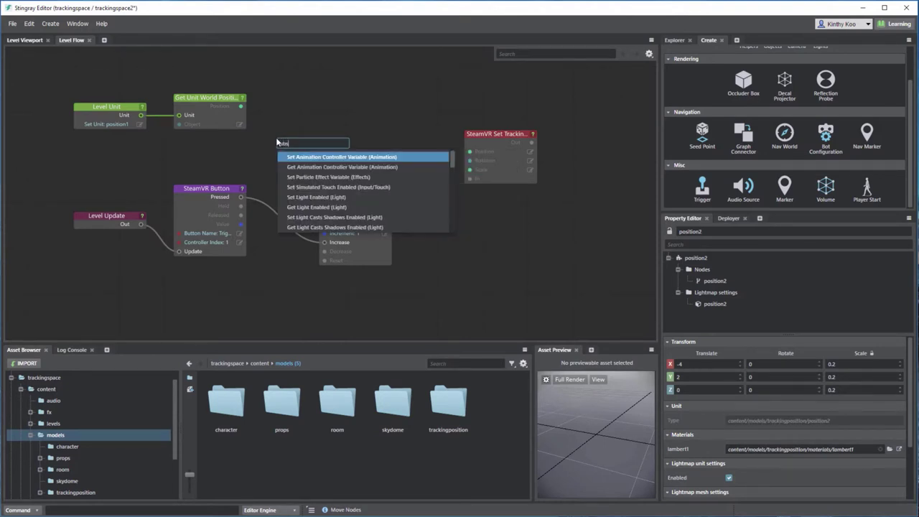
{"action": "type", "text": "s"}
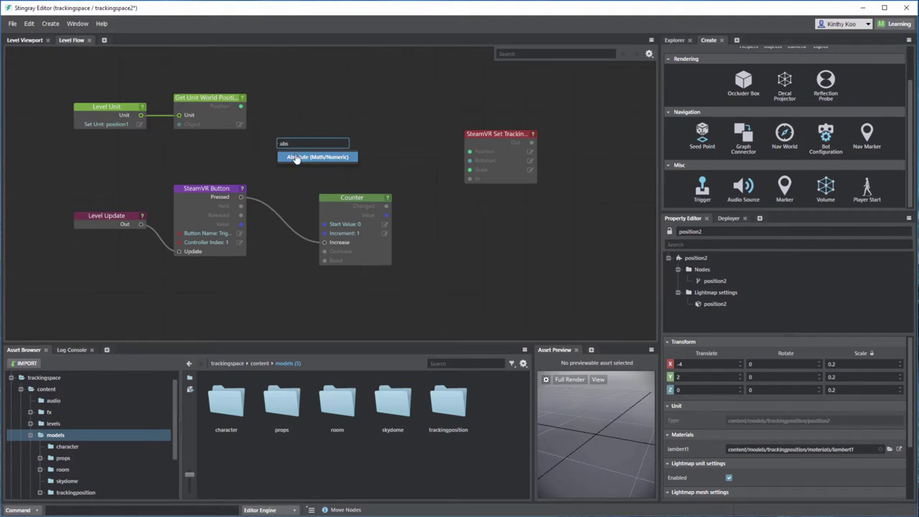
{"action": "left_click", "coordinate": [296, 157]}
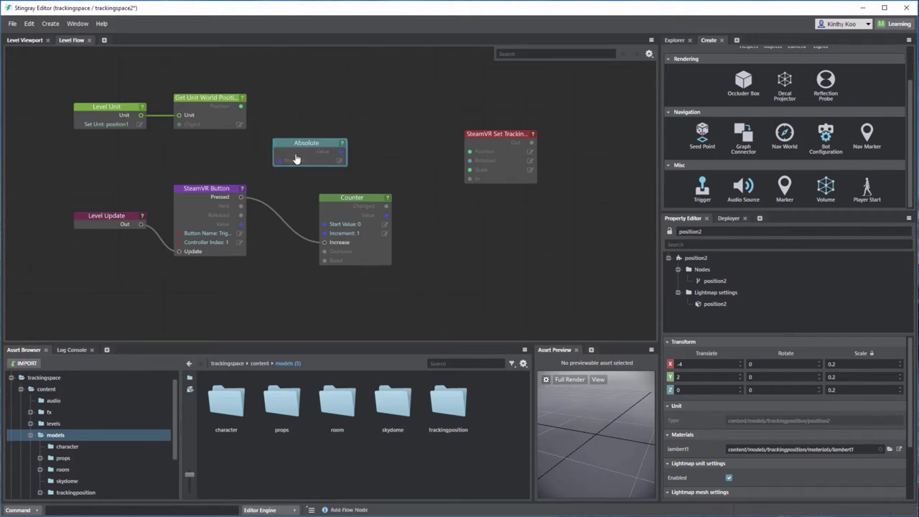
{"action": "left_click", "coordinate": [340, 161]}
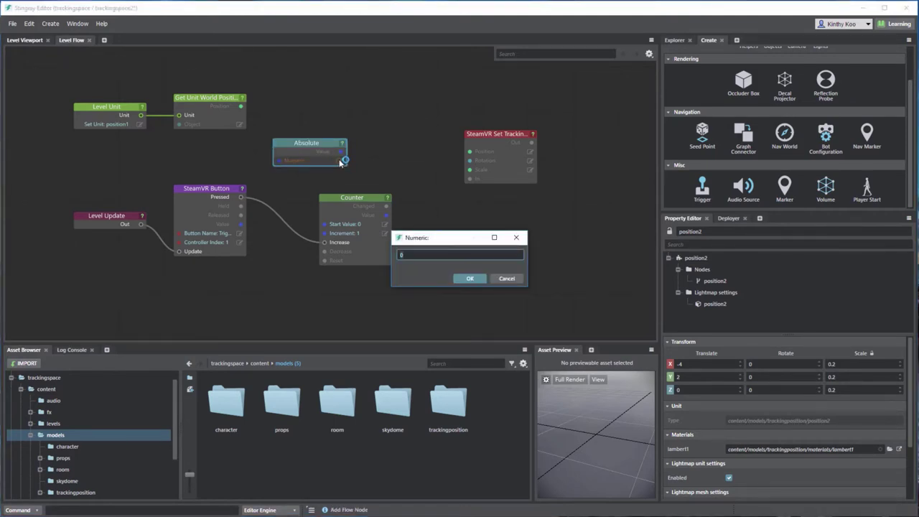
{"action": "type", "text": "1"}
{"action": "key", "text": "Return"}
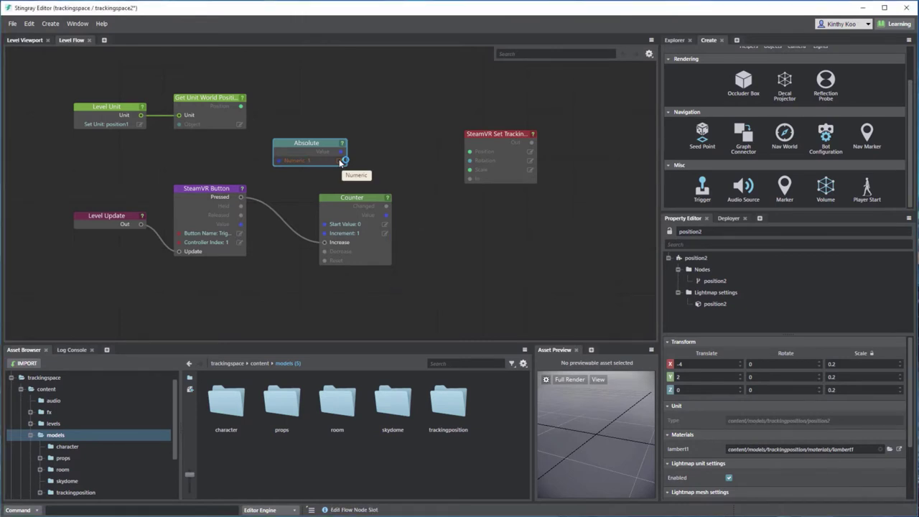
{"action": "left_click_drag", "start_coordinate": [313, 142], "coordinate": [213, 152]}
- Add a Compare Numerics node and arrange it clear of the Counter node
{"action": "right_click", "coordinate": [286, 129]}
{"action": "type", "text": "compare"}
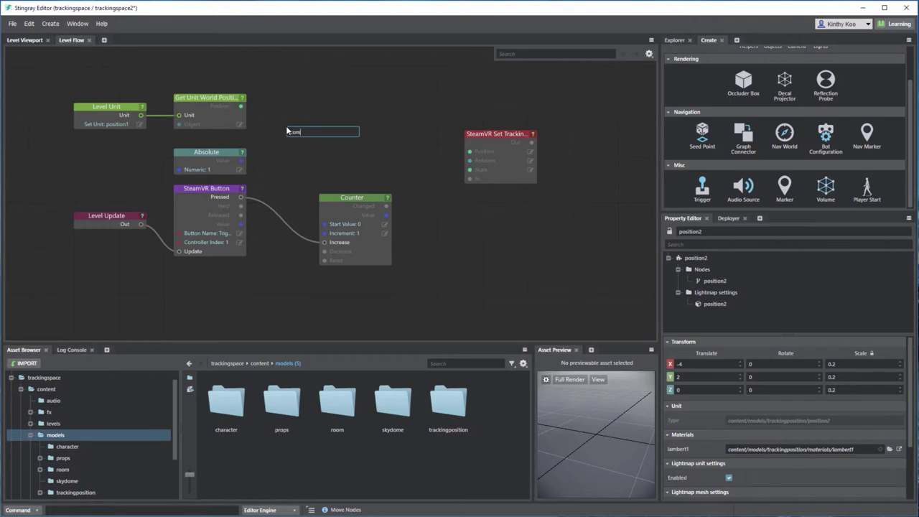
{"action": "key", "text": "Down"}
{"action": "key", "text": "Return"}
{"action": "left_click_drag", "start_coordinate": [320, 137], "coordinate": [409, 106]}
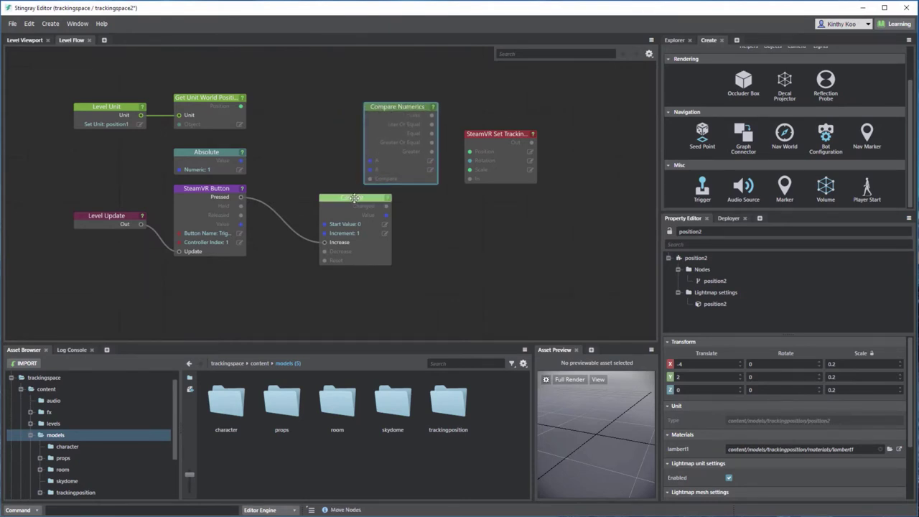
{"action": "left_click_drag", "start_coordinate": [354, 197], "coordinate": [307, 188]}
- Shift the trigger nodes down-left and wire Absolute and Counter Value into Compare Numerics
{"action": "left_click_drag", "start_coordinate": [327, 288], "coordinate": [91, 184]}
{"action": "left_click_drag", "start_coordinate": [193, 187], "coordinate": [138, 214]}
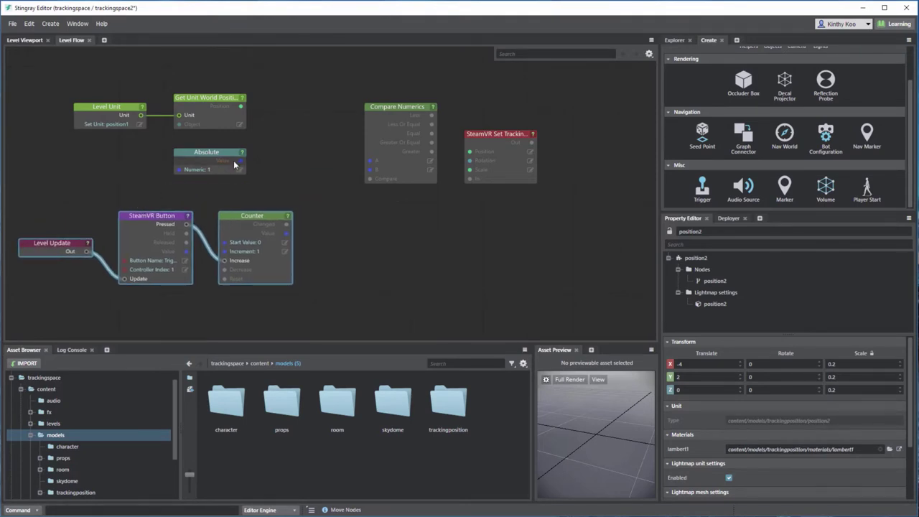
{"action": "left_click_drag", "start_coordinate": [241, 160], "coordinate": [372, 169]}
{"action": "left_click_drag", "start_coordinate": [290, 235], "coordinate": [370, 169]}
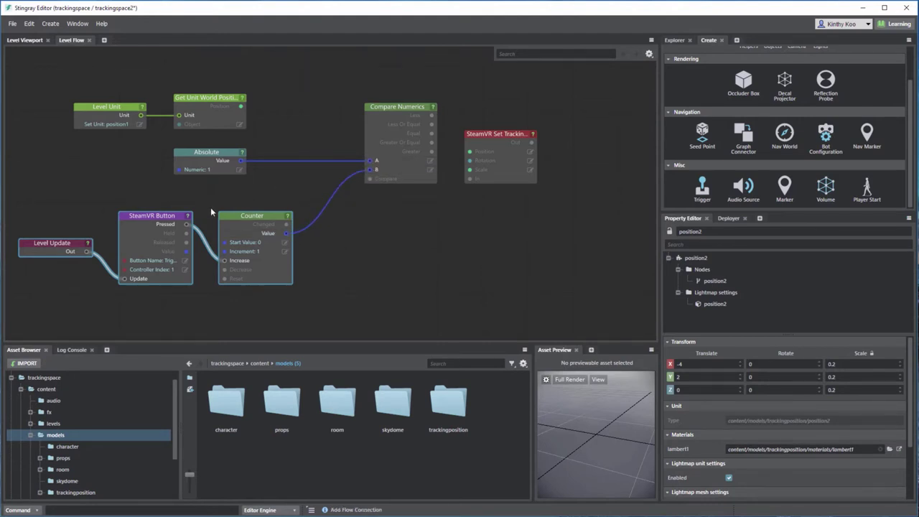
- Connect trigger press to Counter Increase, Changed to Compare, Equal to Set Tracking Space with position1's position
{"action": "left_click_drag", "start_coordinate": [190, 226], "coordinate": [188, 225]}
{"action": "left_click_drag", "start_coordinate": [288, 225], "coordinate": [371, 178]}
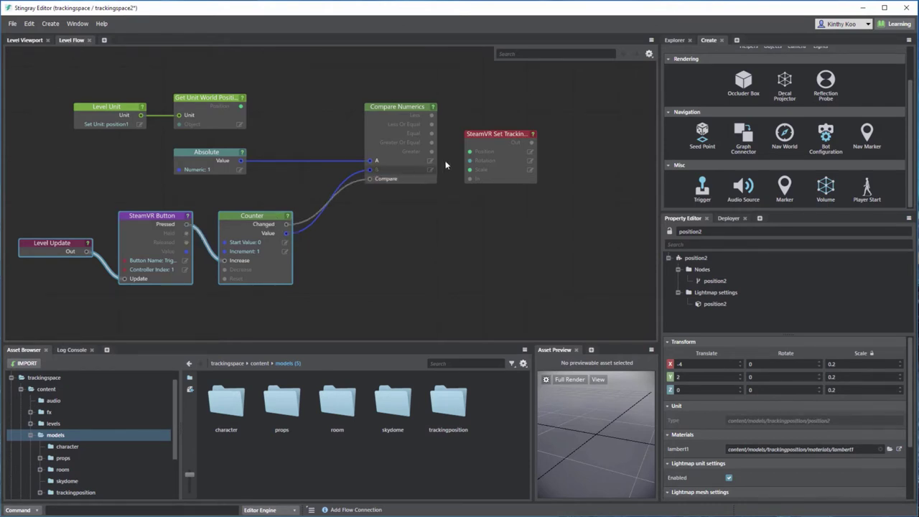
{"action": "left_click_drag", "start_coordinate": [485, 134], "coordinate": [528, 99]}
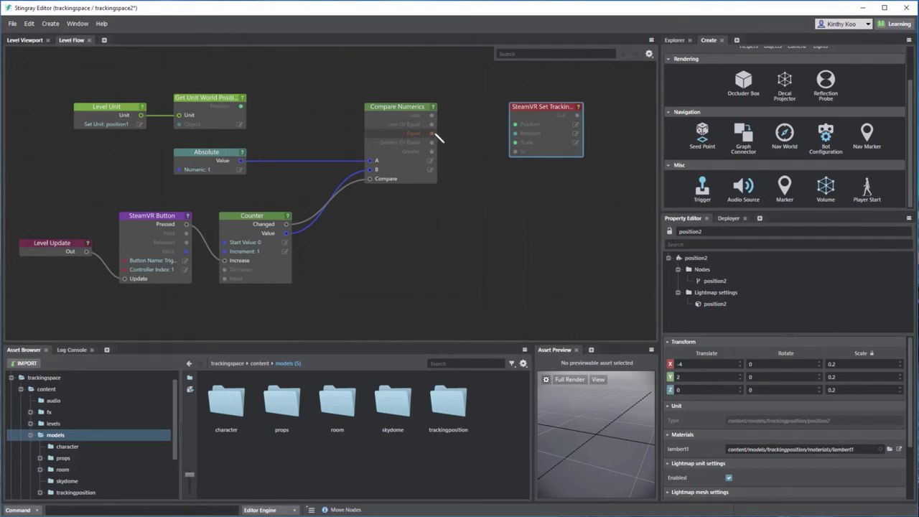
{"action": "left_click_drag", "start_coordinate": [433, 136], "coordinate": [516, 152]}
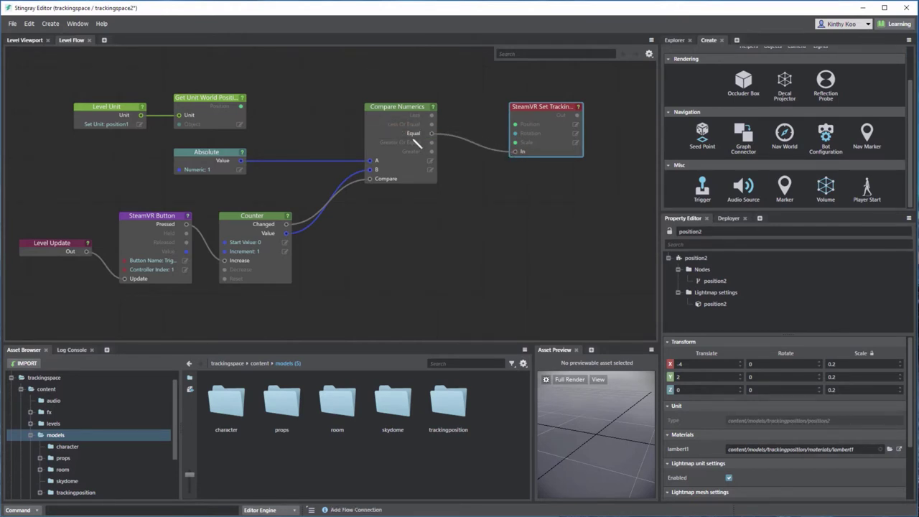
{"action": "left_click_drag", "start_coordinate": [499, 106], "coordinate": [514, 151]}
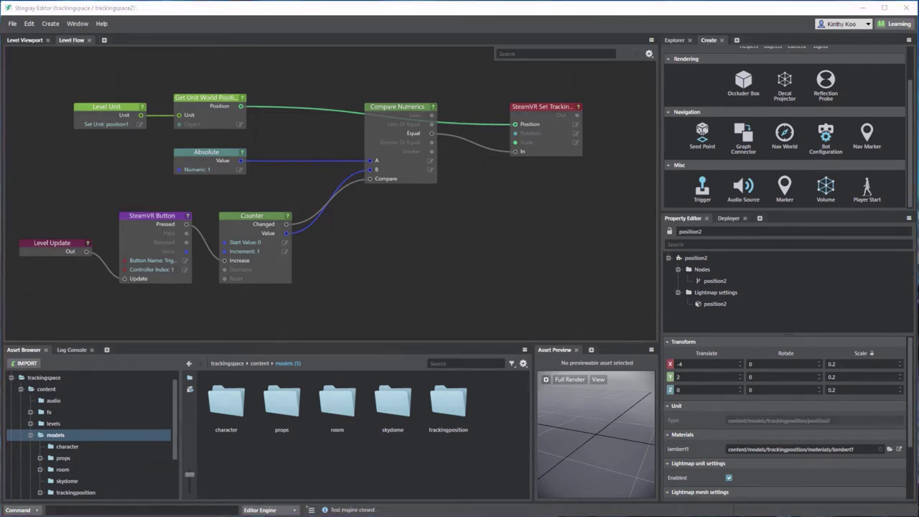
- Launch a Test Level run from the Level Viewport to try the trigger-driven move
{"action": "left_click", "coordinate": [26, 41]}
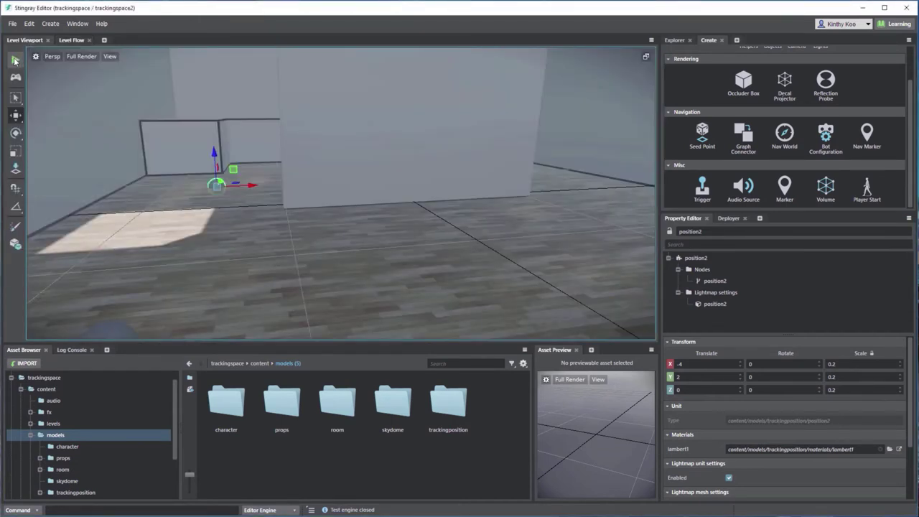
{"action": "left_click", "coordinate": [15, 62]}
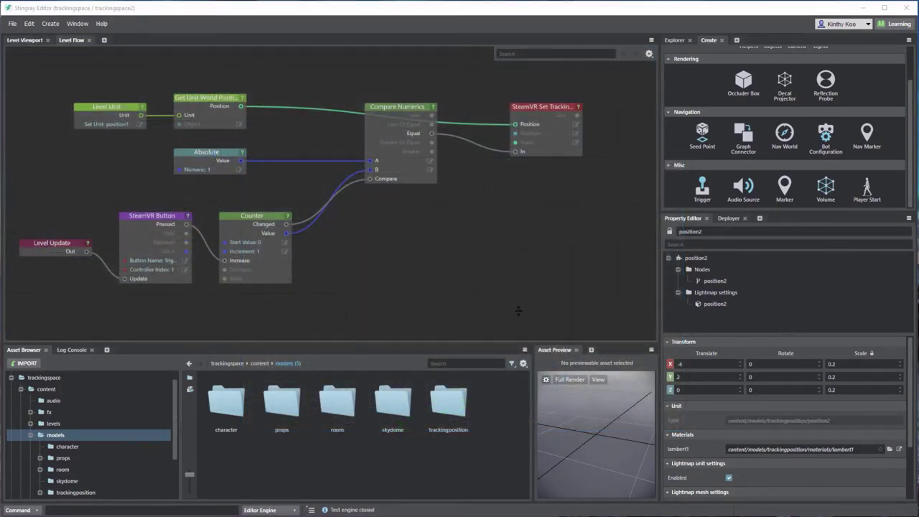
- Move the Level Update, SteamVR Button and Counter nodes lower in the graph
{"action": "middle_click_drag", "start_coordinate": [447, 237], "coordinate": [461, 214]}
{"action": "scroll", "coordinate": [461, 214], "scroll_direction": "down", "scroll_amount": 3}
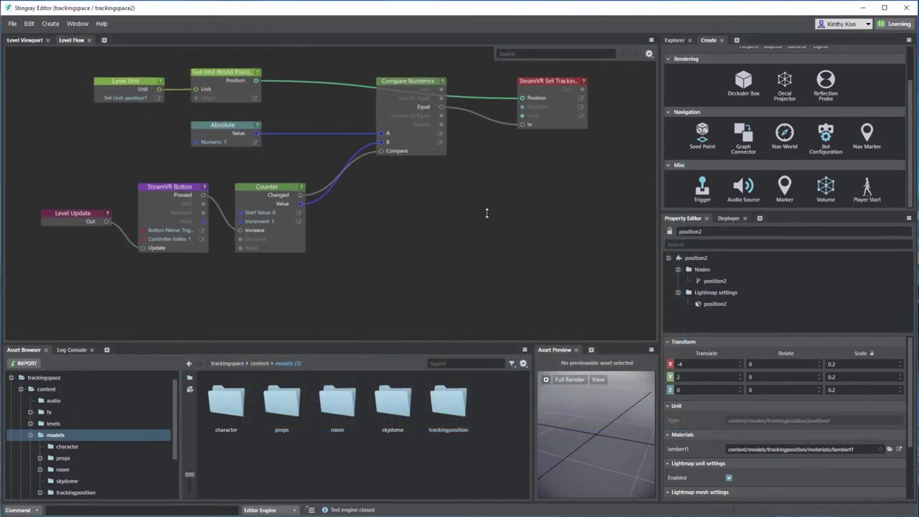
{"action": "left_click_drag", "start_coordinate": [363, 285], "coordinate": [52, 163]}
{"action": "left_click_drag", "start_coordinate": [262, 173], "coordinate": [253, 273]}
{"action": "left_click", "coordinate": [253, 205]}
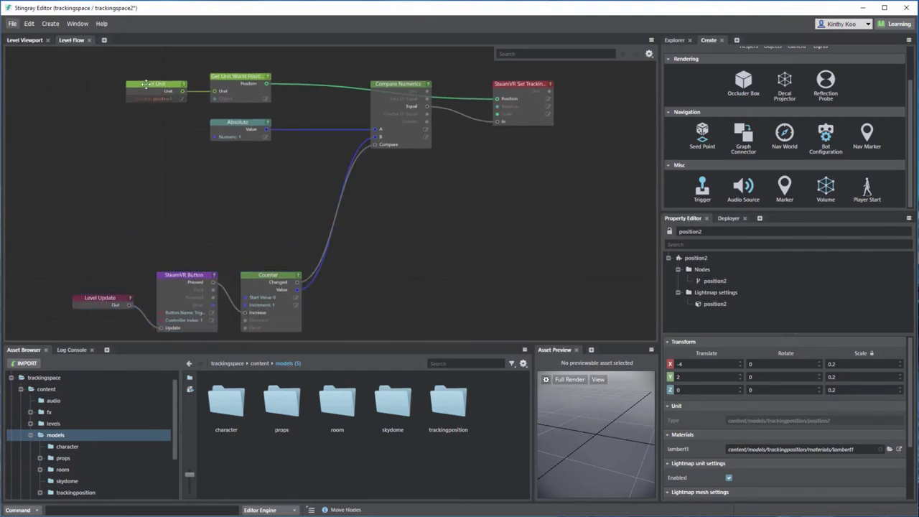
- Duplicate the top row of position1 nodes and place the copy beneath the original
{"action": "left_click_drag", "start_coordinate": [97, 57], "coordinate": [570, 165]}
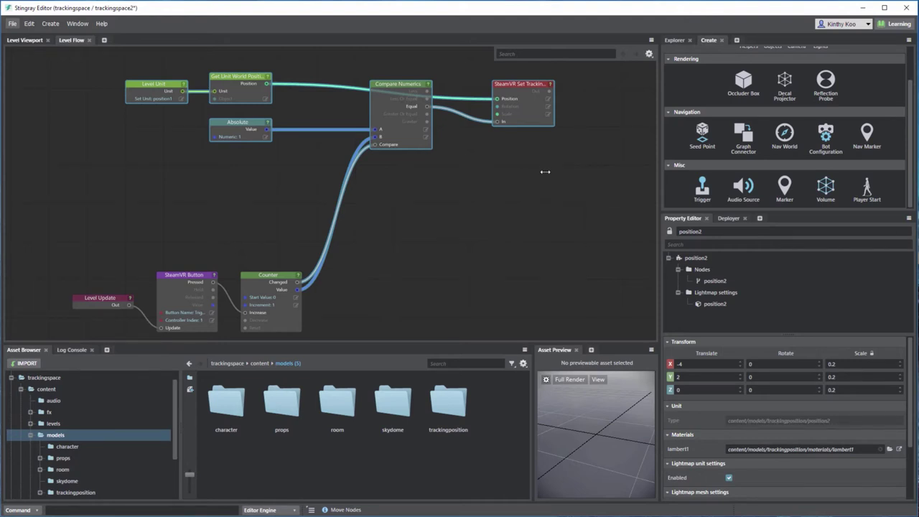
{"action": "key", "text": "ctrl+v"}
{"action": "left_click_drag", "start_coordinate": [574, 176], "coordinate": [155, 180]}
- Point the copied Level Unit node at position2
{"action": "left_click", "coordinate": [137, 157]}
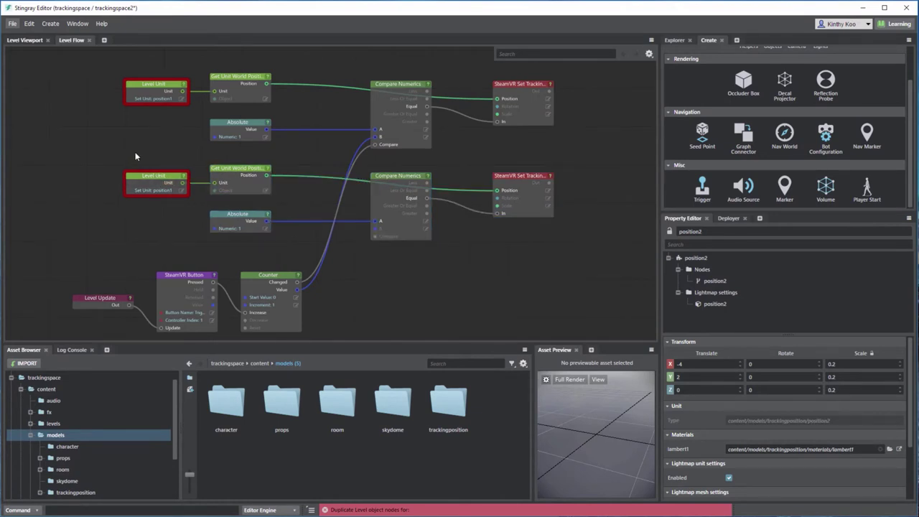
{"action": "left_click", "coordinate": [183, 191]}
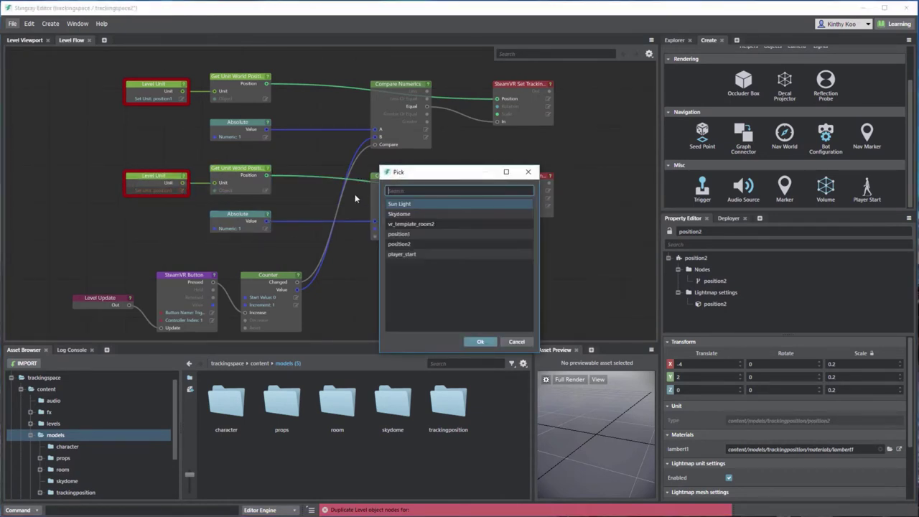
{"action": "double_click", "coordinate": [400, 245]}
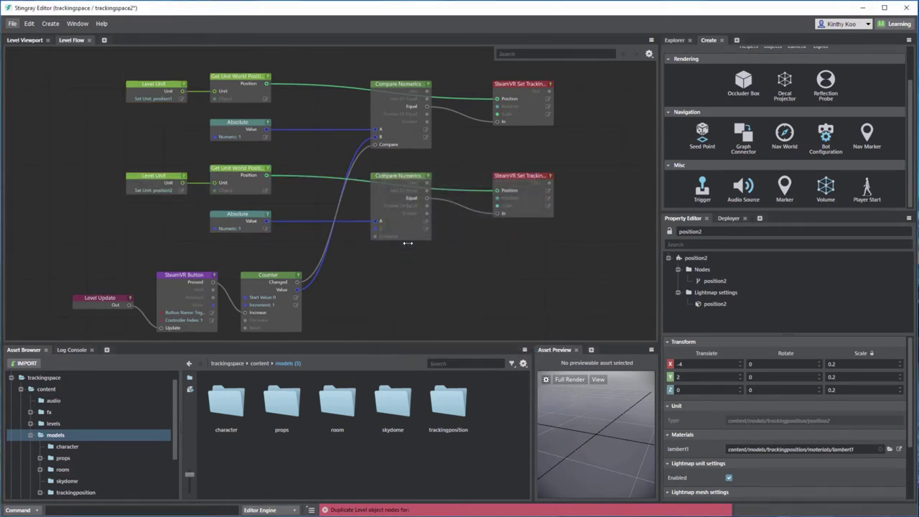
- Set the Counter's increment to 2
{"action": "left_click", "coordinate": [296, 304]}
{"action": "type", "text": "2"}
{"action": "left_click", "coordinate": [470, 279]}
- Wire the Counter into the second Compare Numerics and return its increment to 1
{"action": "left_click_drag", "start_coordinate": [298, 282], "coordinate": [375, 228]}
{"action": "left_click", "coordinate": [295, 304]}
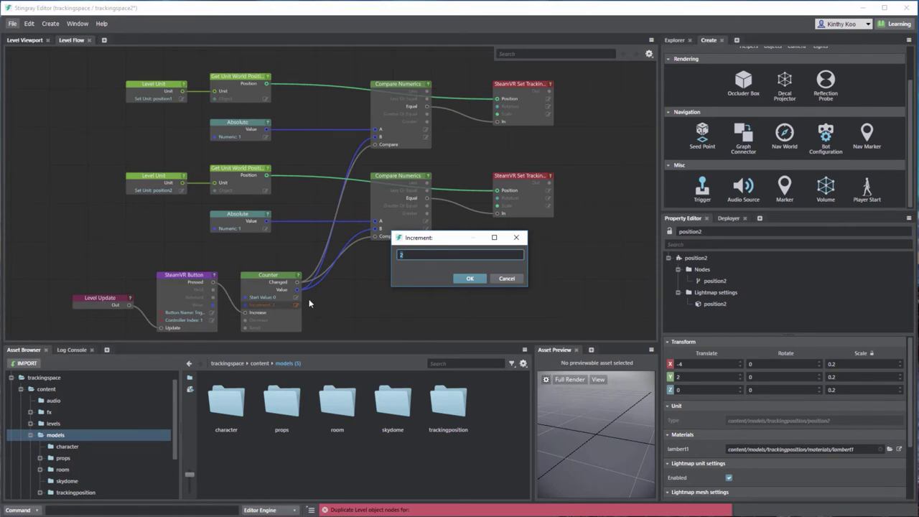
{"action": "key", "text": "Return"}
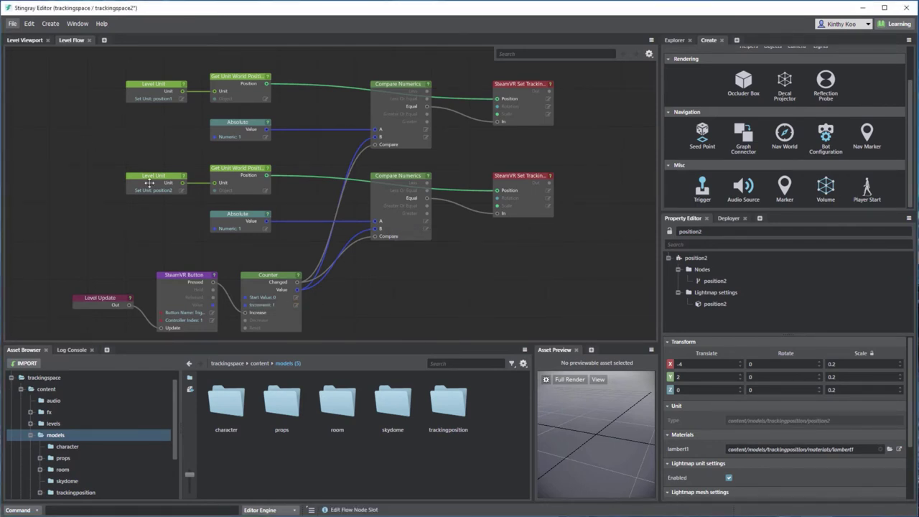
- Set the second Absolute node's Numeric value to 2
{"action": "left_click", "coordinate": [266, 230]}
{"action": "type", "text": "1"}
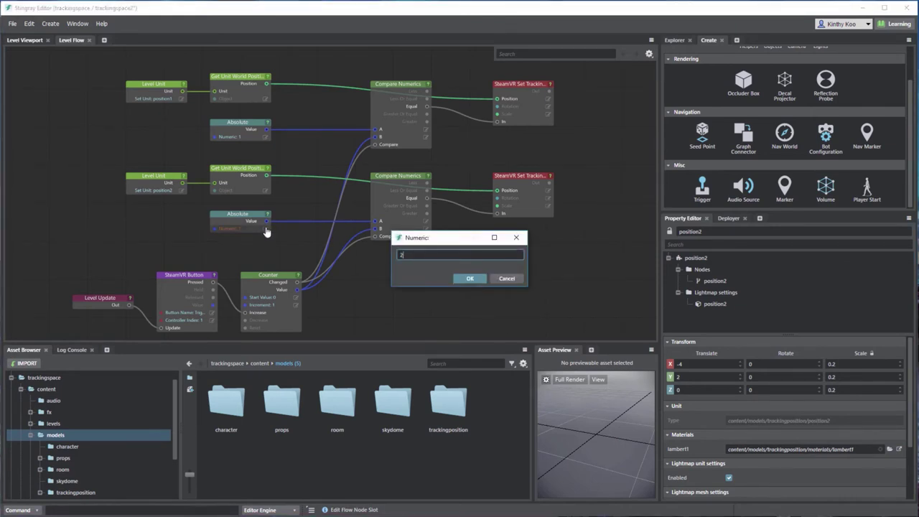
{"action": "key", "text": "Return"}
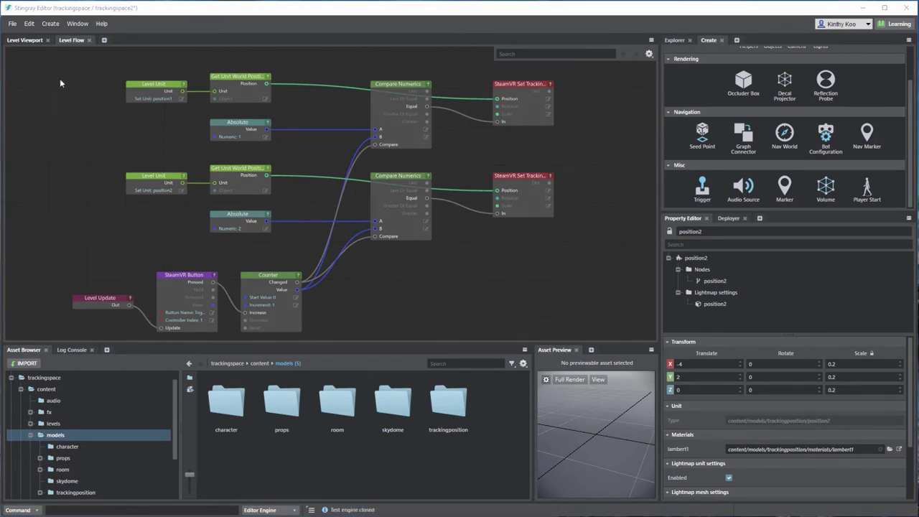
- Test-run the level with both position chains, then return to the Level Flow graph
{"action": "left_click", "coordinate": [31, 41]}
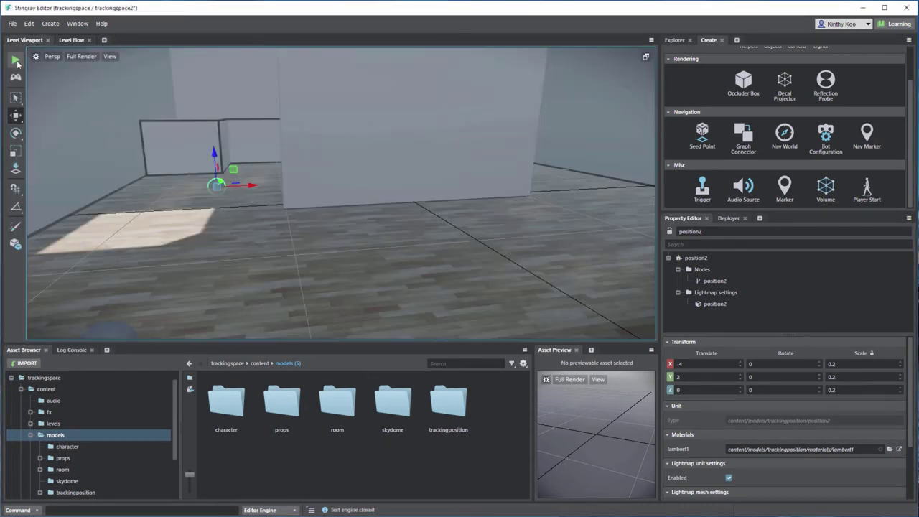
{"action": "left_click", "coordinate": [16, 61]}
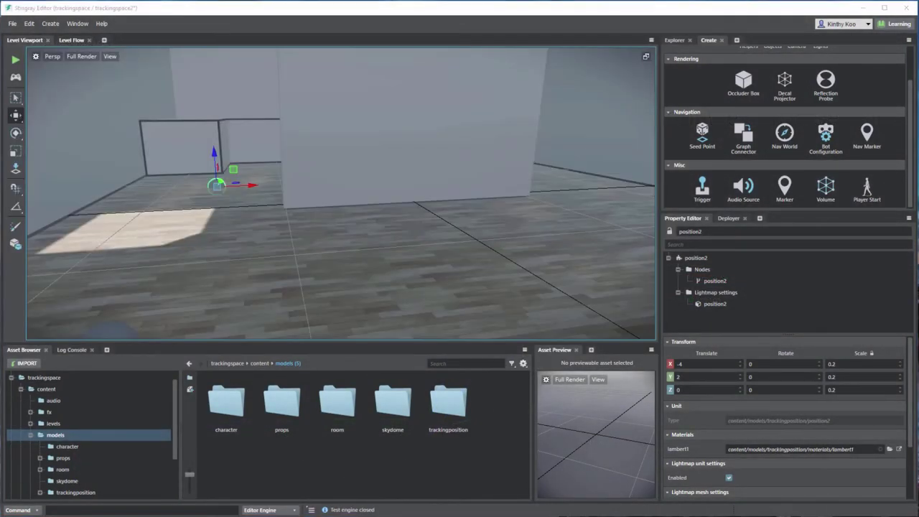
{"action": "left_click", "coordinate": [72, 40]}
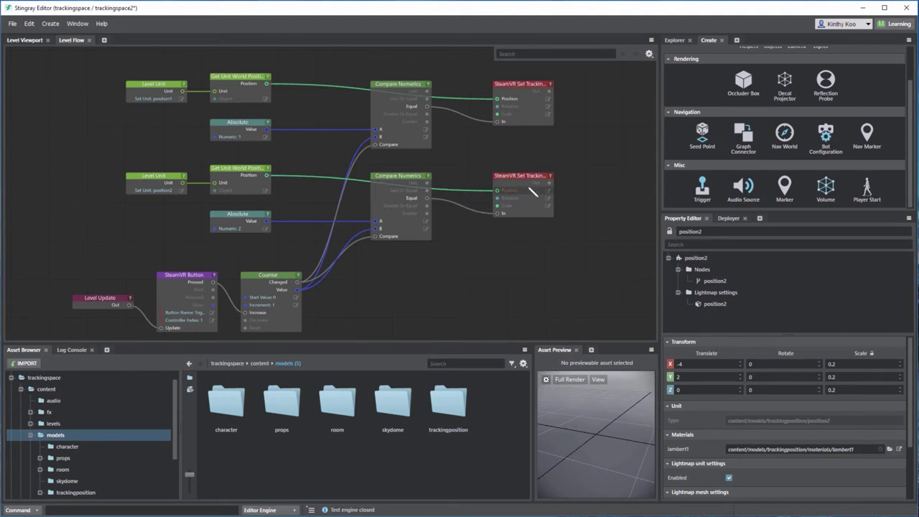
- Connect the second Set Tracking Space Out to Counter Reset and launch a new test run
{"action": "left_click_drag", "start_coordinate": [550, 183], "coordinate": [245, 328]}
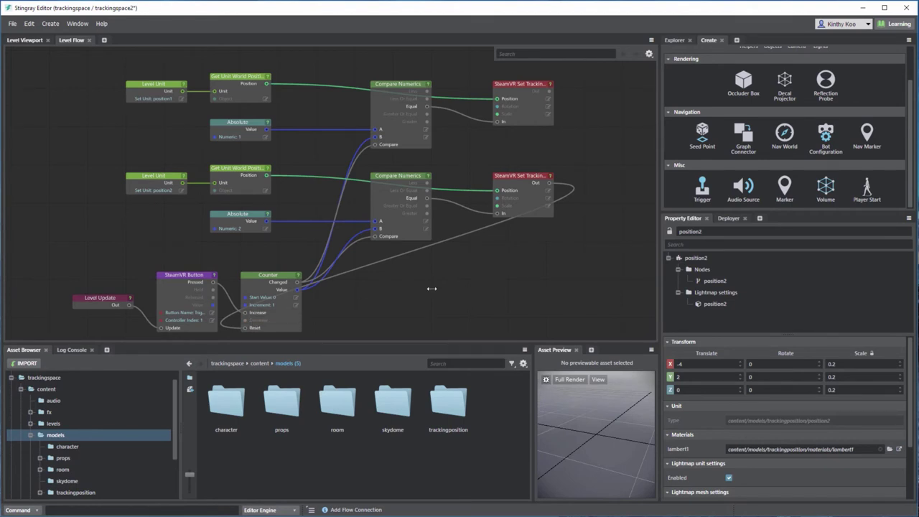
{"action": "left_click", "coordinate": [32, 41]}
{"action": "left_click", "coordinate": [15, 61]}
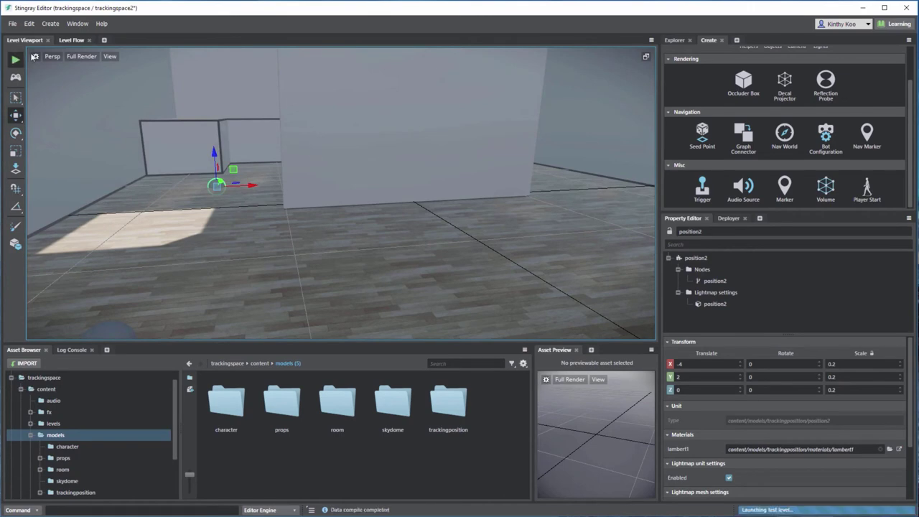